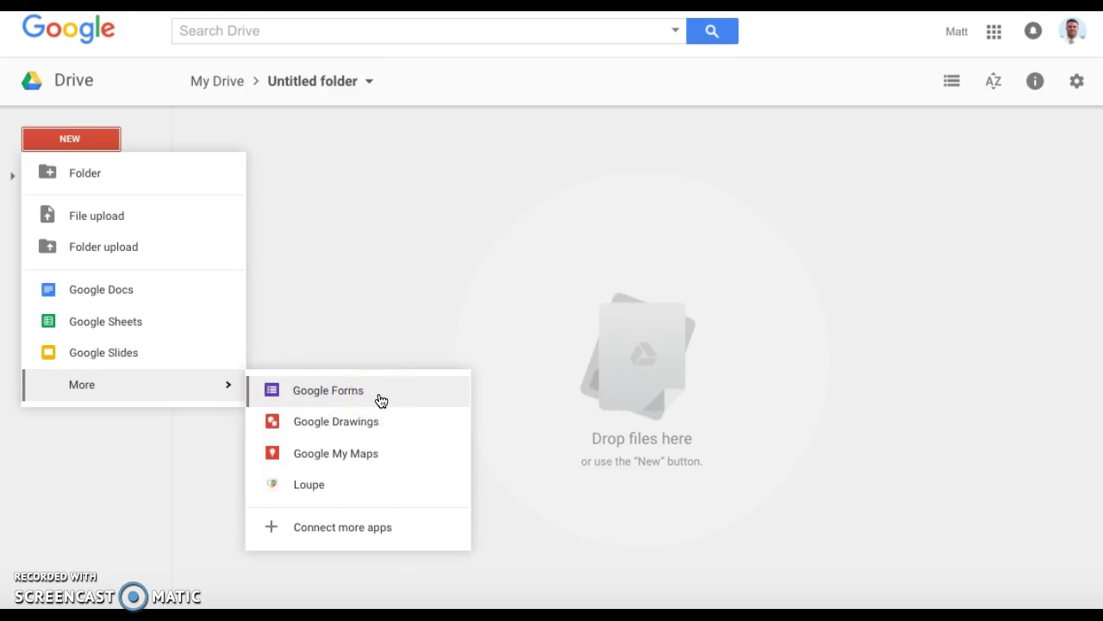
# - Create a new Google Form titled "Sample Form" in the open Drive folder
pyautogui.click(381, 400)
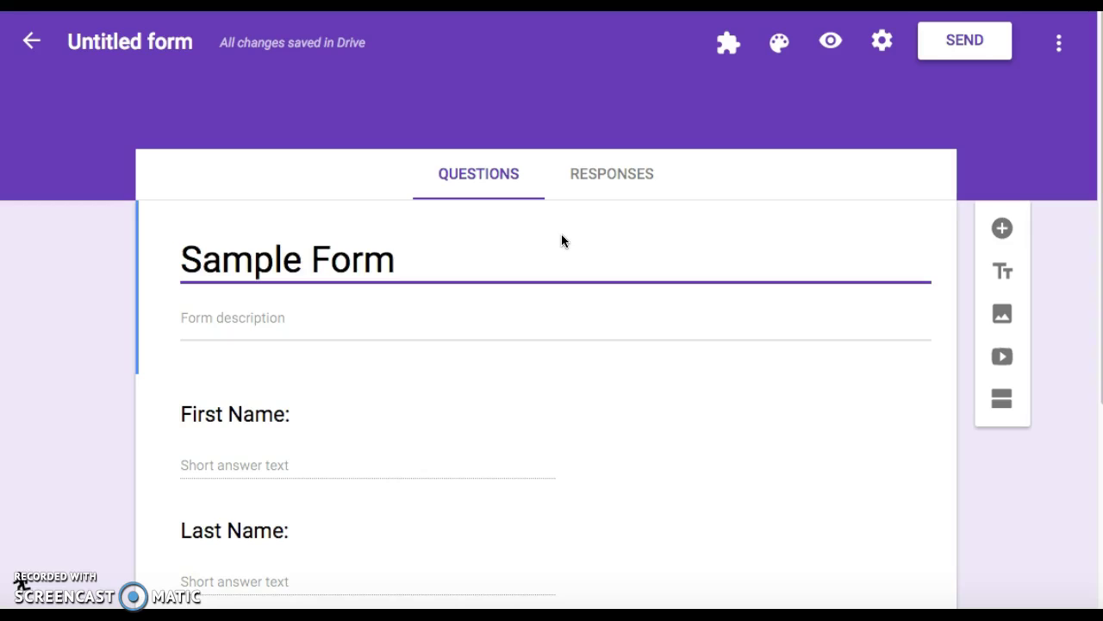
pyautogui.click(468, 284)
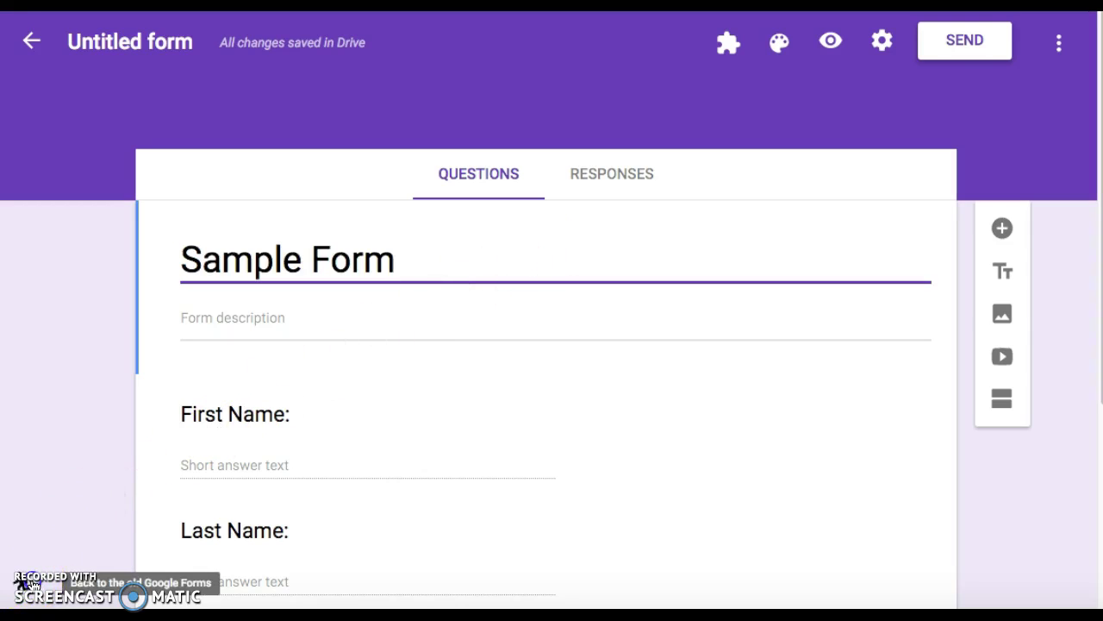
# - Switch the form to the old Google Forms editor and return it to the new Google Forms
pyautogui.click(33, 584)
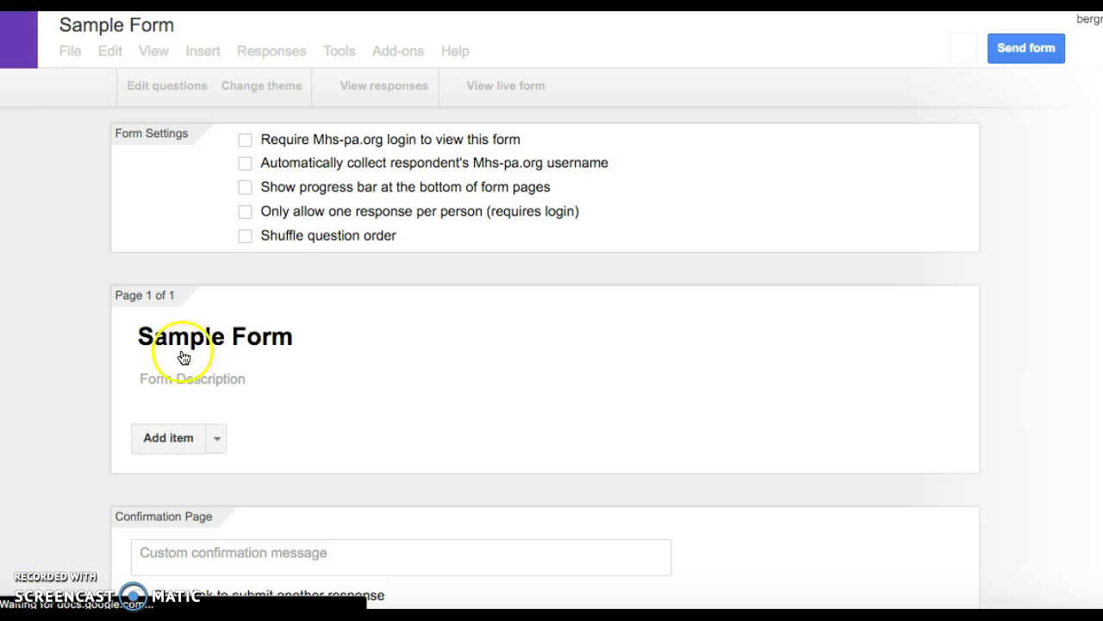
pyautogui.click(180, 357)
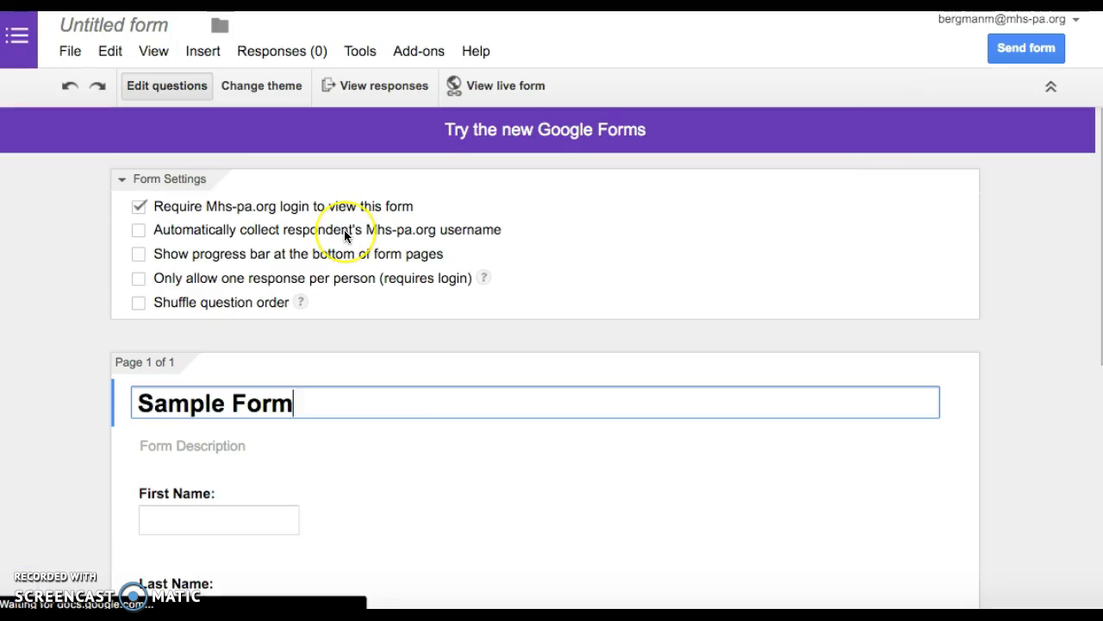
pyautogui.click(521, 138)
pyautogui.click(521, 138)
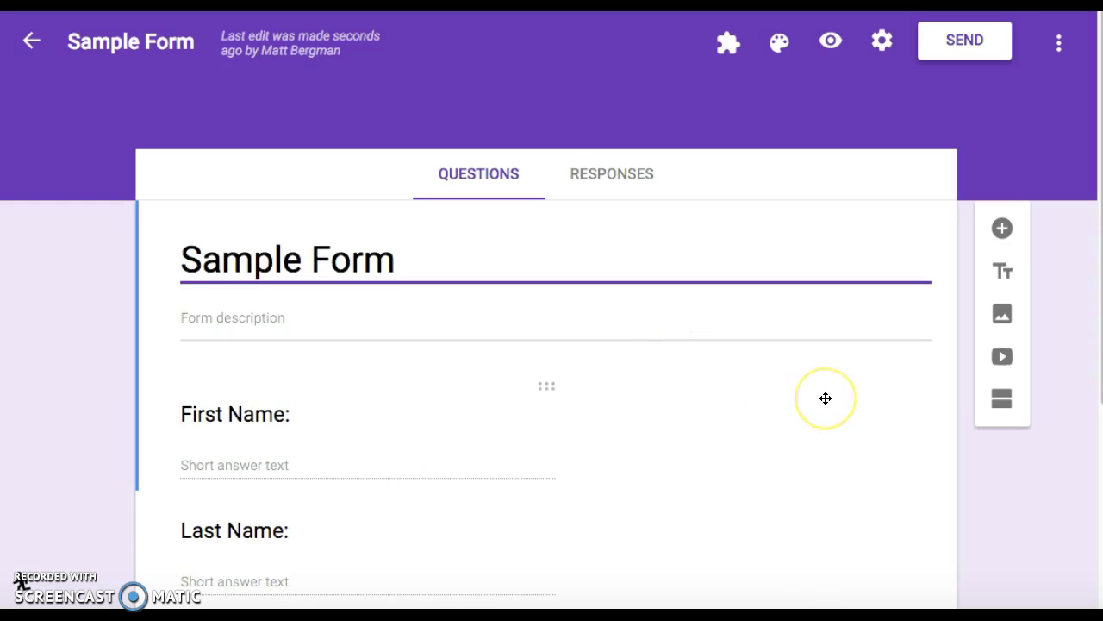
# - Add a blank multiple-choice question below the form title, look through the available question types, and delete the question
pyautogui.scroll(-2, 826, 398)
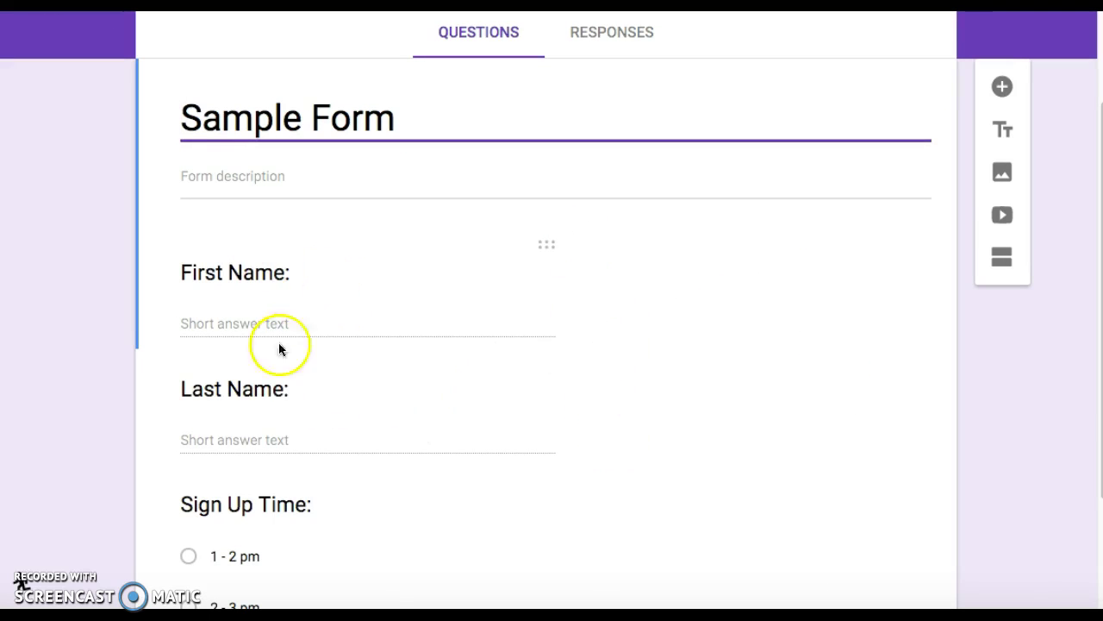
pyautogui.click(1002, 86)
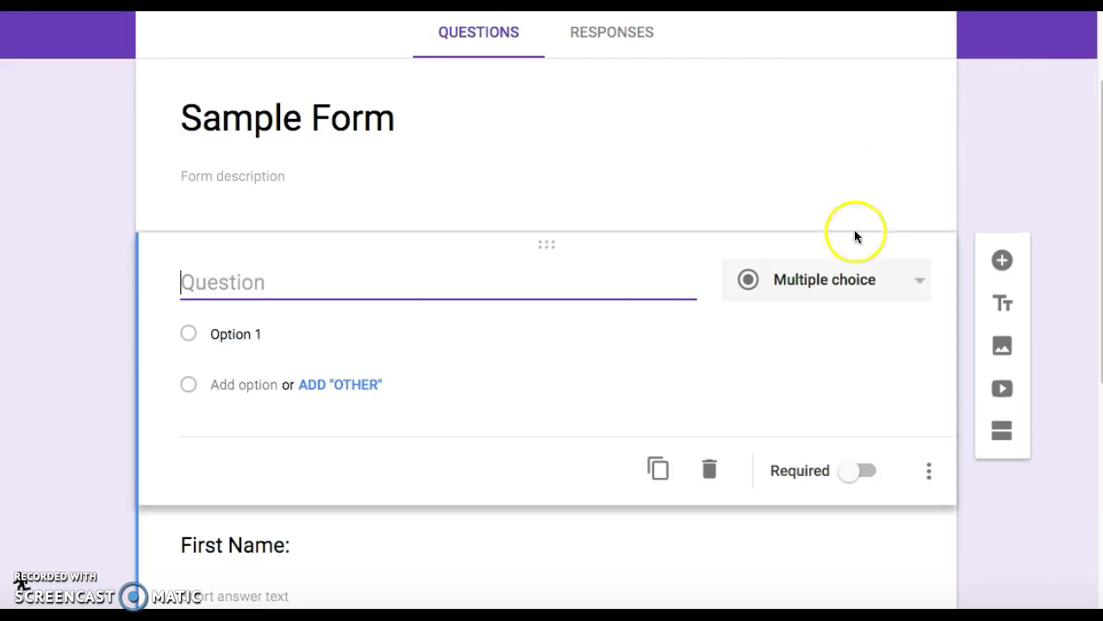
pyautogui.click(837, 284)
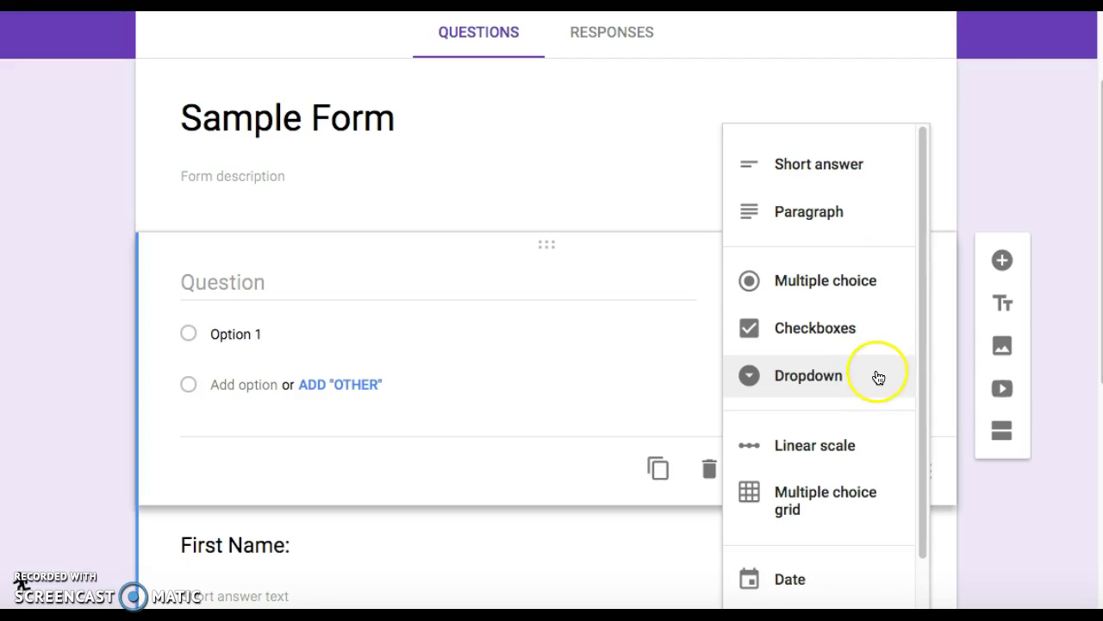
pyautogui.click(646, 333)
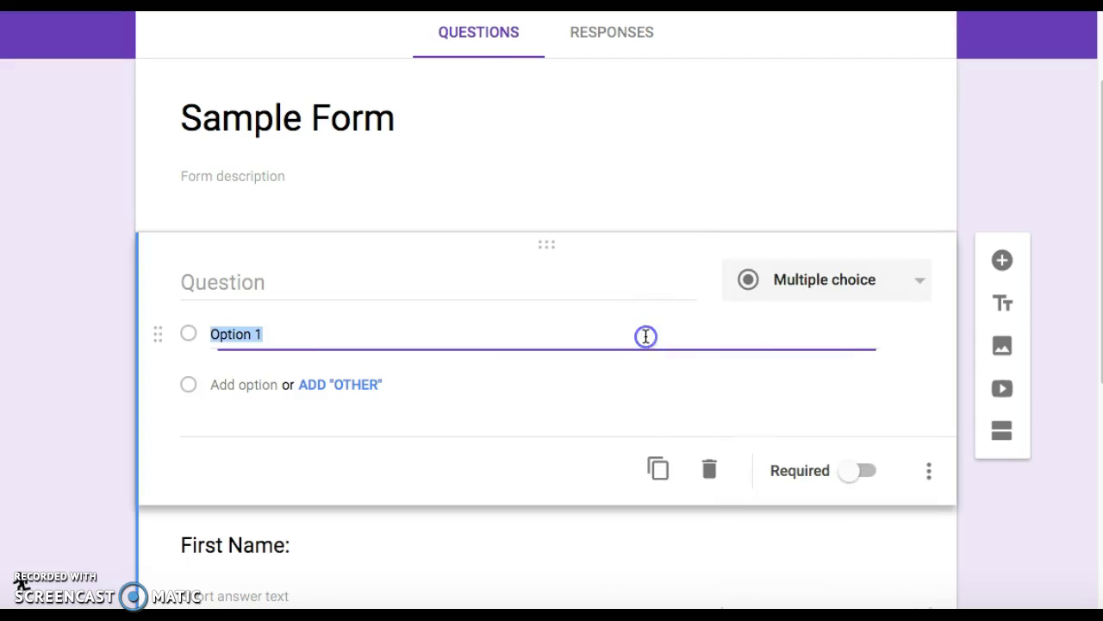
pyautogui.click(710, 470)
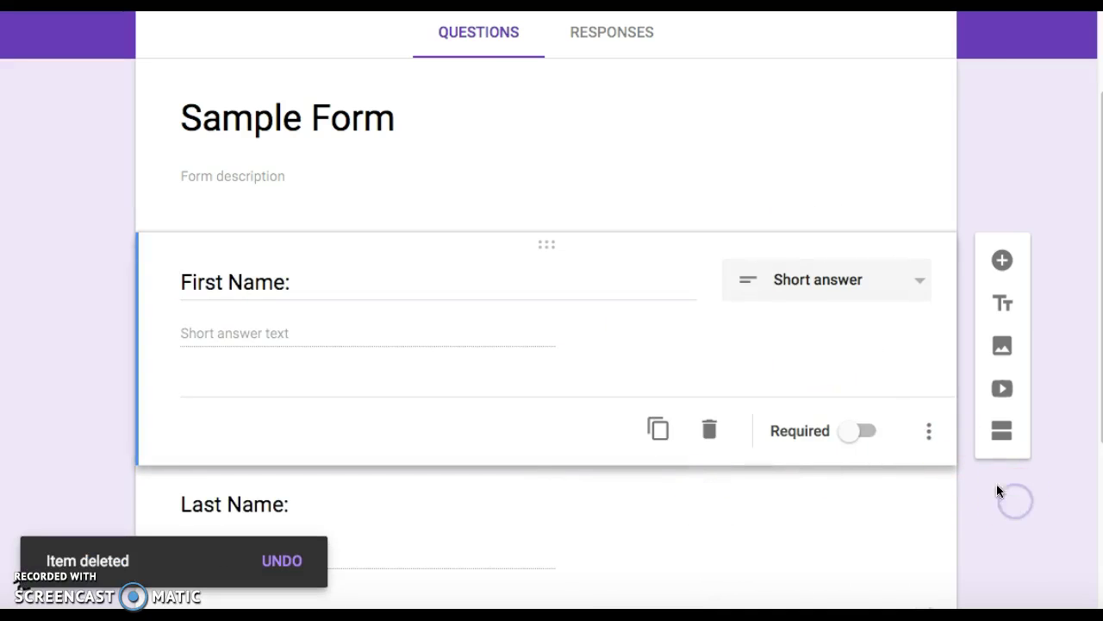
# - Create a linked spreadsheet named "Sample Form (Responses)" from the form's responses and open it
pyautogui.scroll(-3, 860, 460)
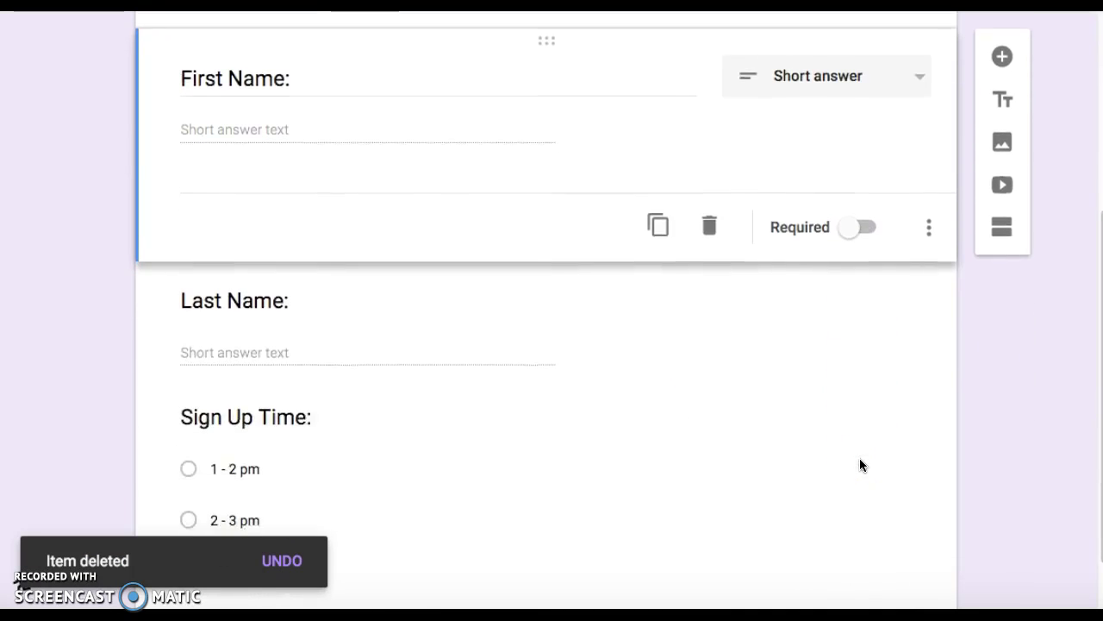
pyautogui.scroll(-1, 859, 459)
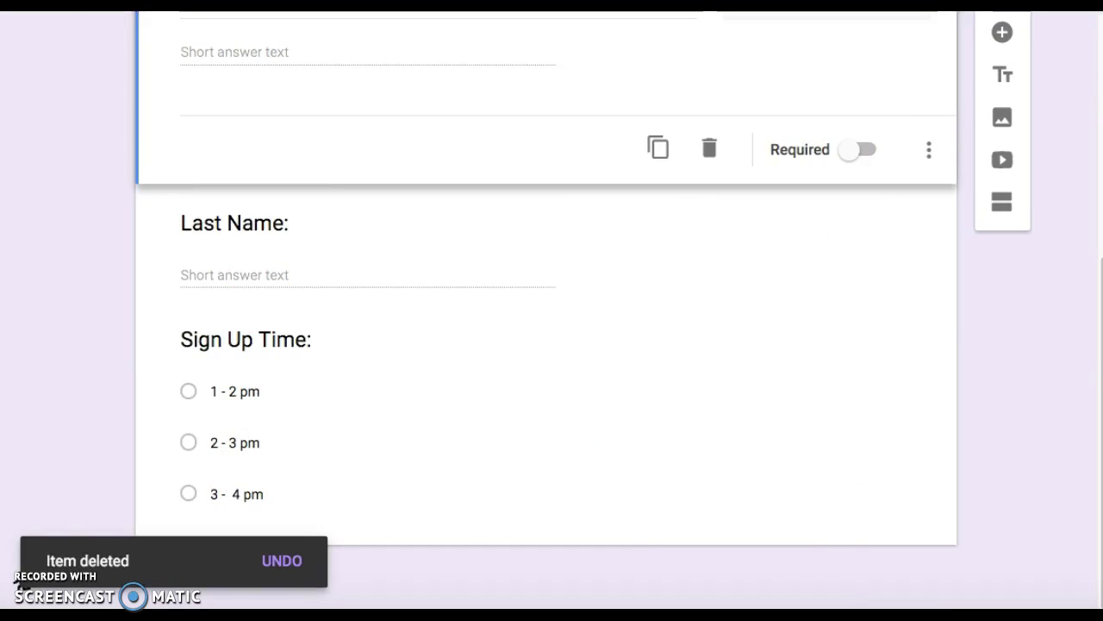
pyautogui.scroll(5, 179, 73)
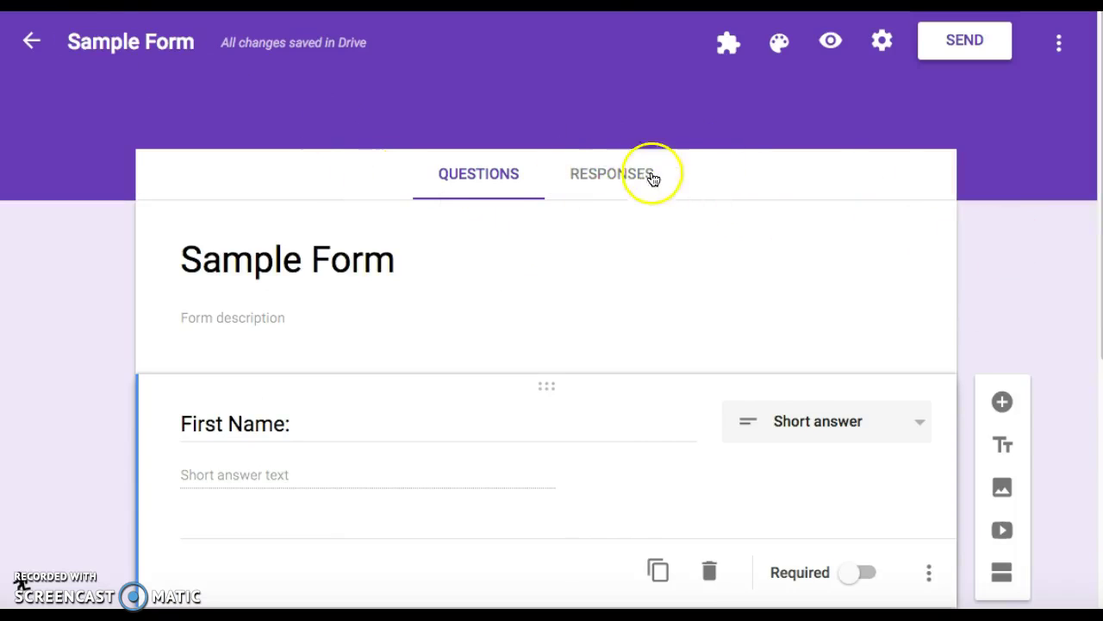
pyautogui.click(616, 177)
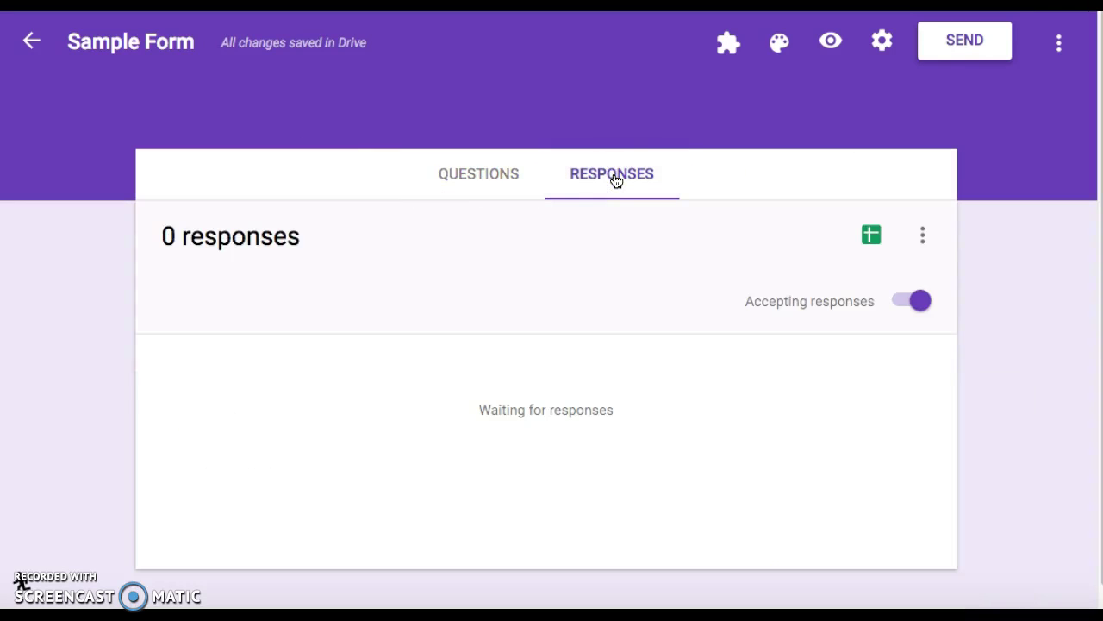
pyautogui.click(871, 237)
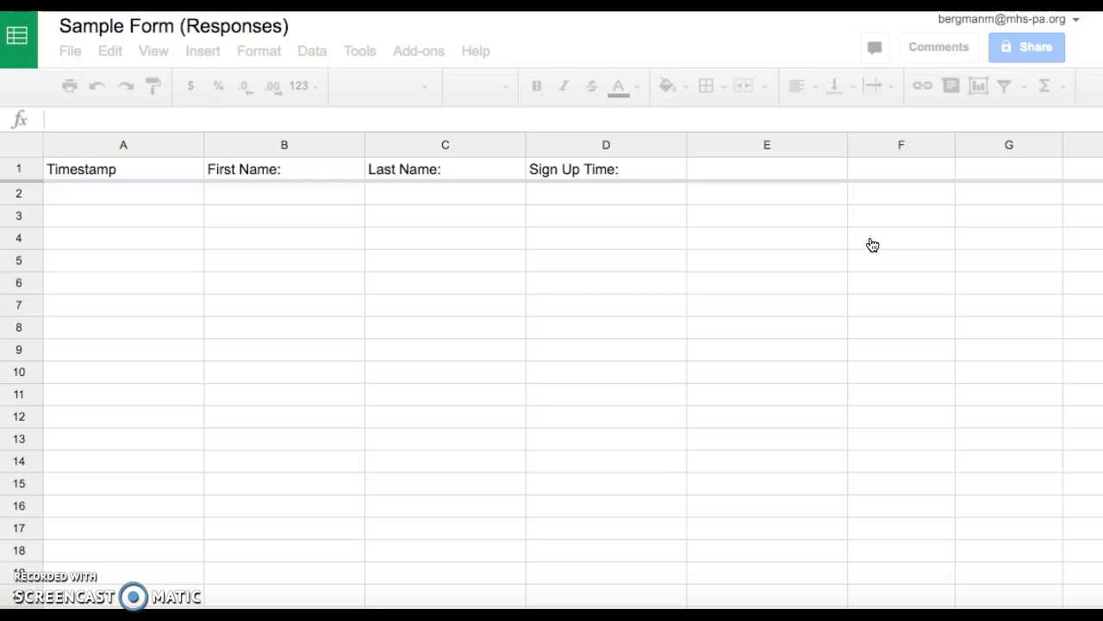
pyautogui.click(192, 196)
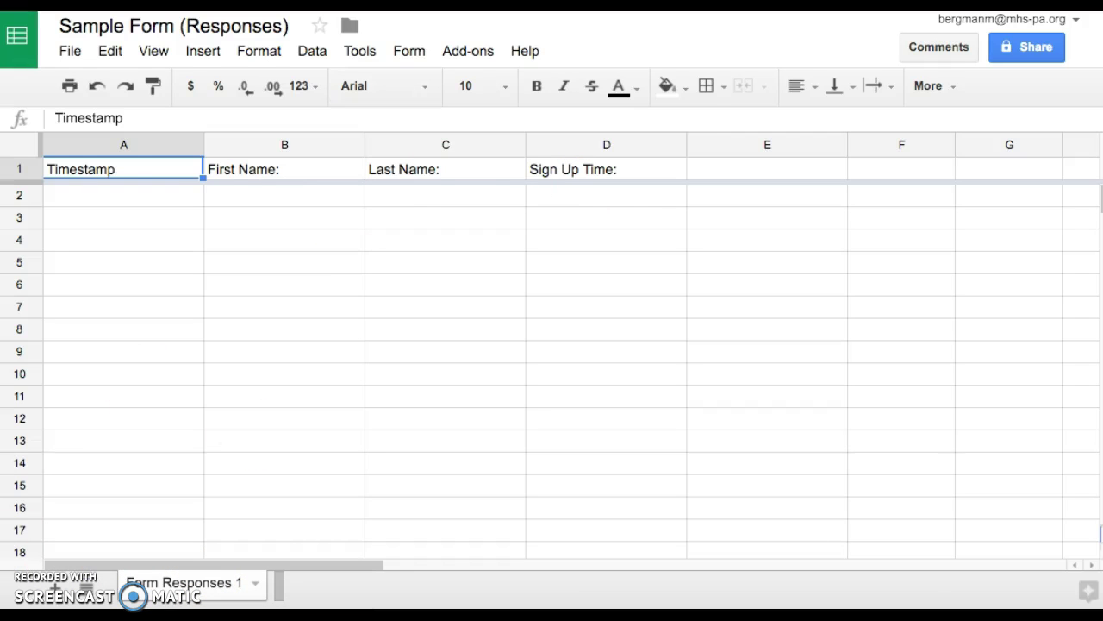
pyautogui.click(488, 12)
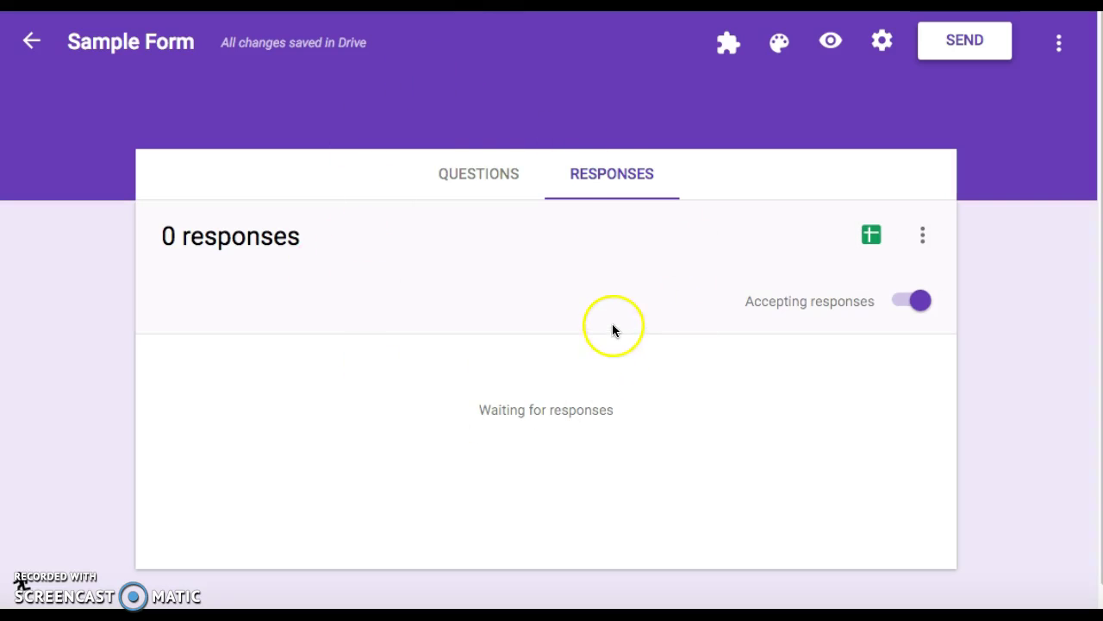
pyautogui.click(43, 11)
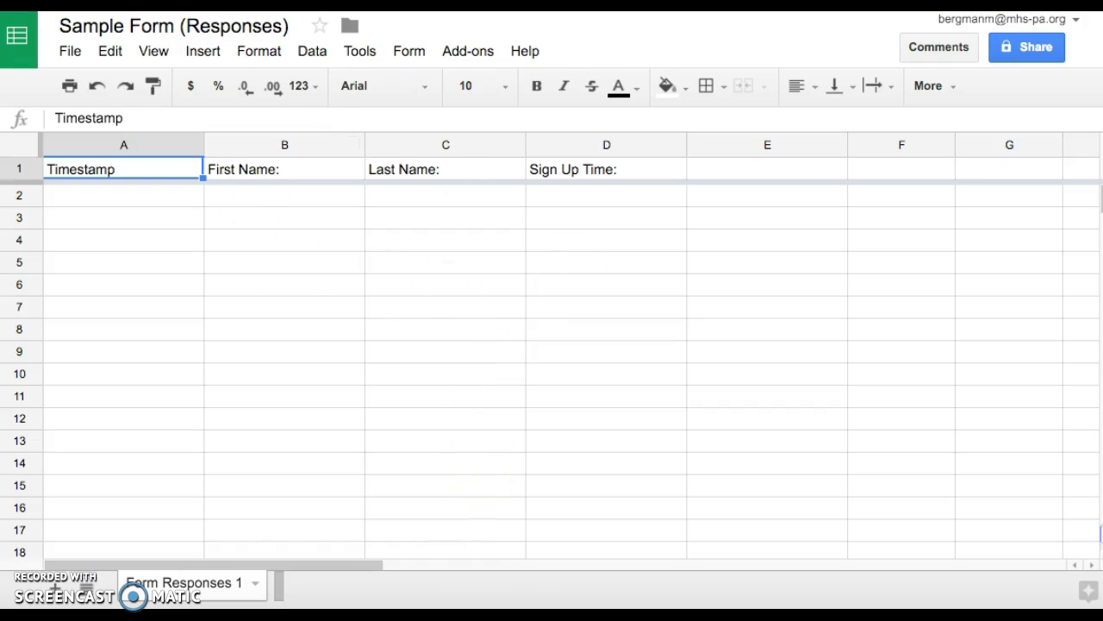
pyautogui.click(488, 12)
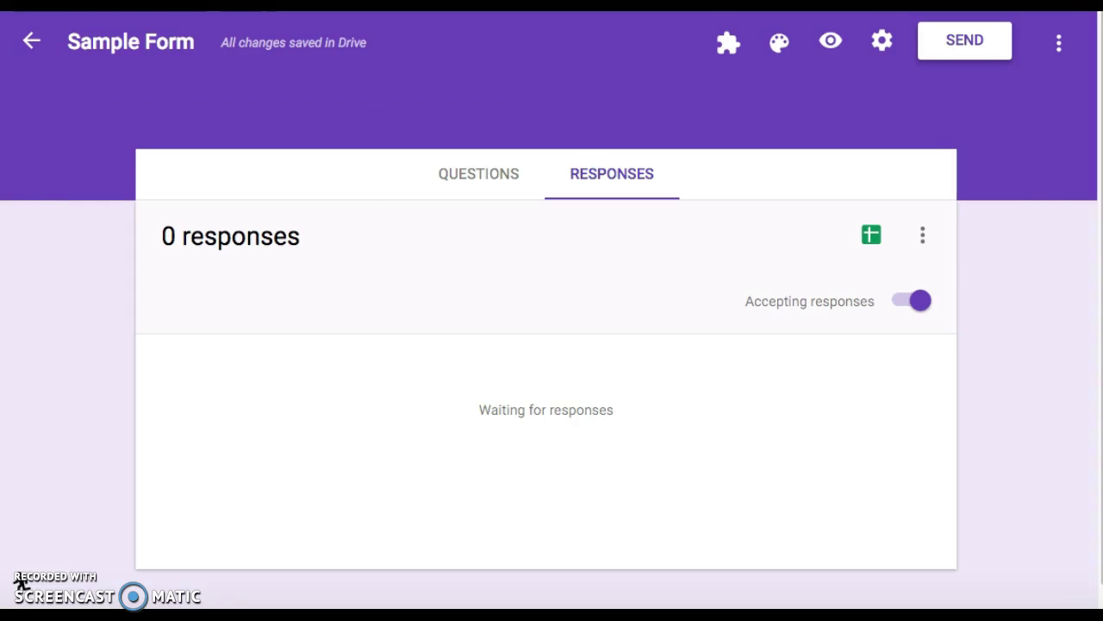
pyautogui.click(246, 10)
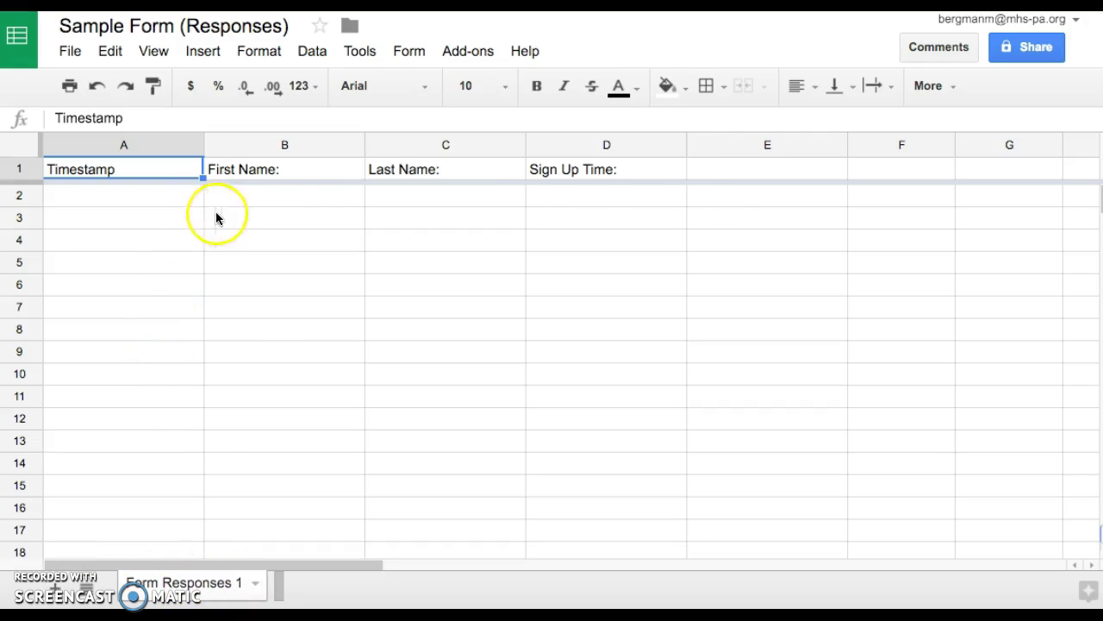
# - Add a sheet headed Revised Session Name, Original Session Name, Session Count and Session Limit, and fit columns A and B to their headers
pyautogui.click(55, 585)
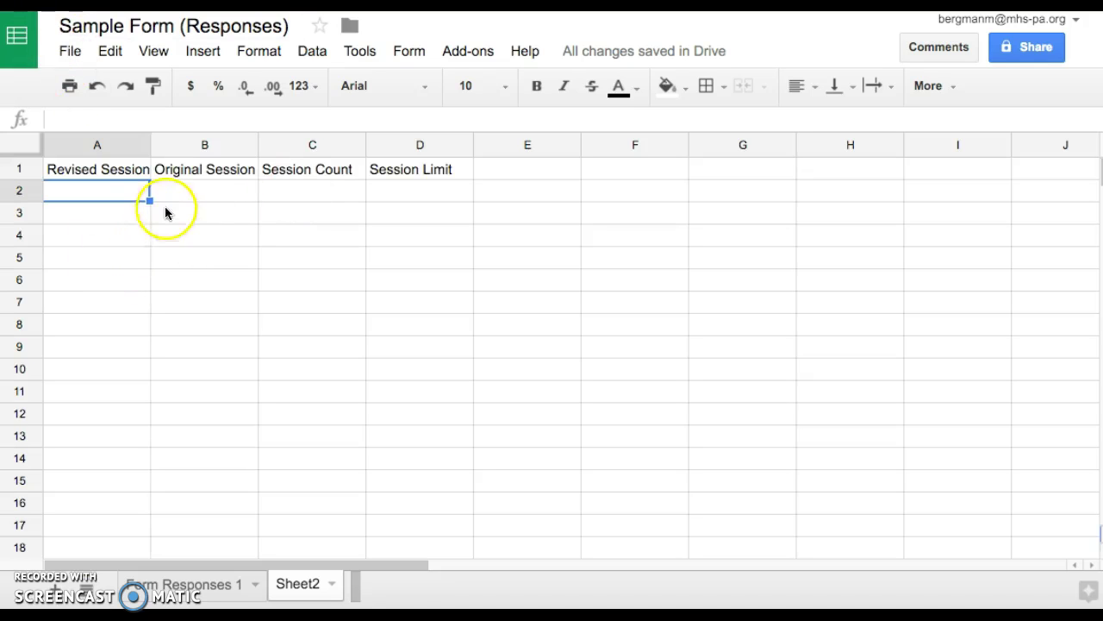
pyautogui.doubleClick(150, 138)
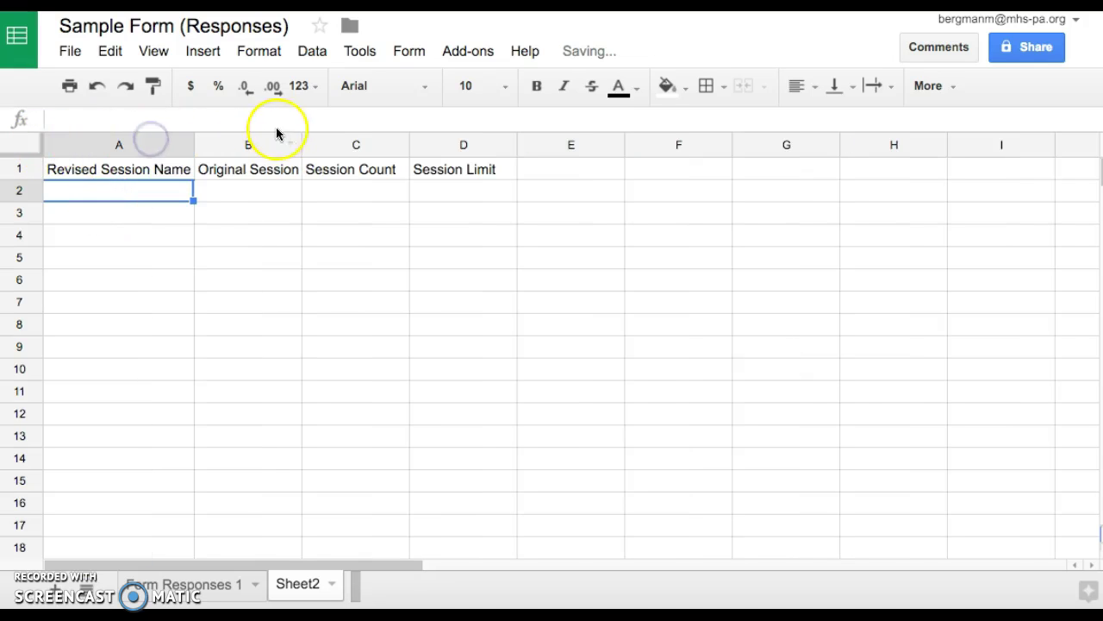
pyautogui.doubleClick(302, 139)
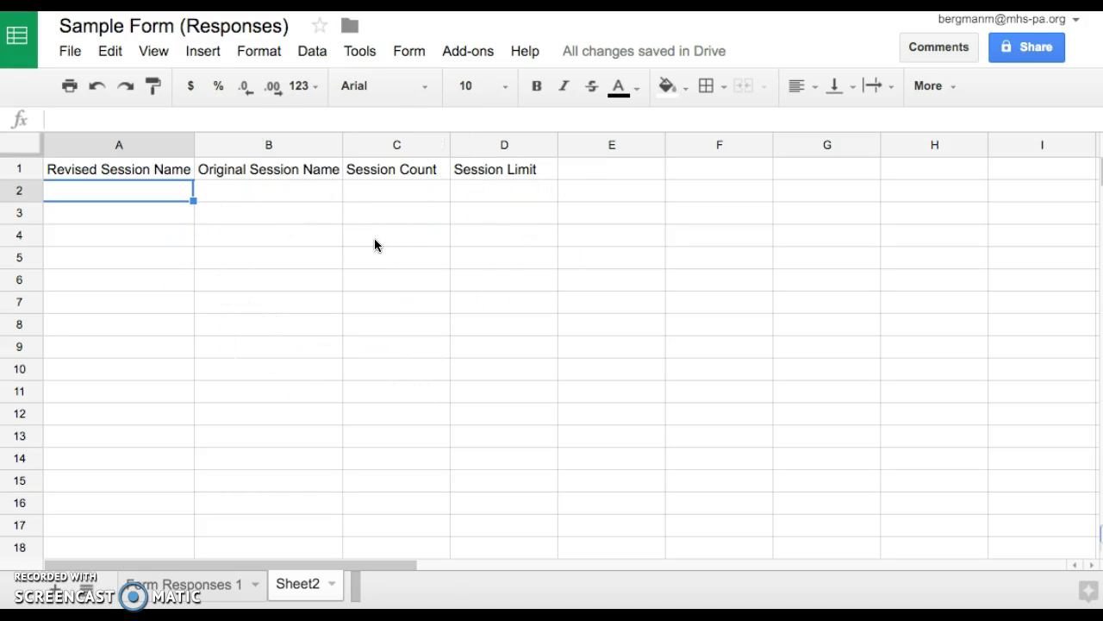
# - Rename the newly added sheet as "Session Limits"
pyautogui.click(305, 589)
pyautogui.doubleClick(303, 589)
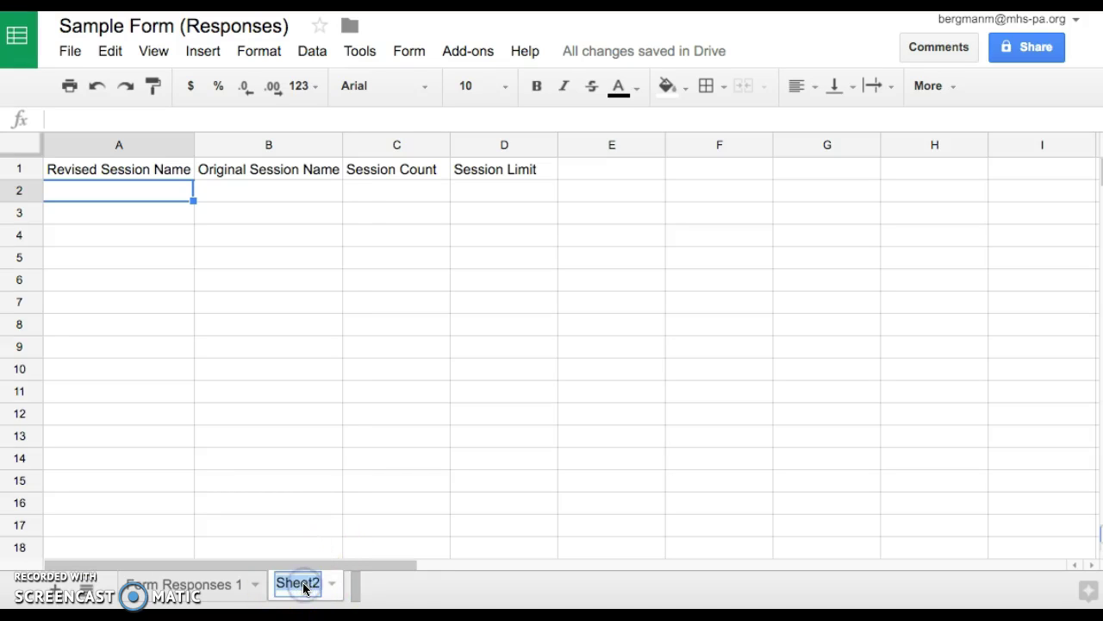
pyautogui.write('Session ')
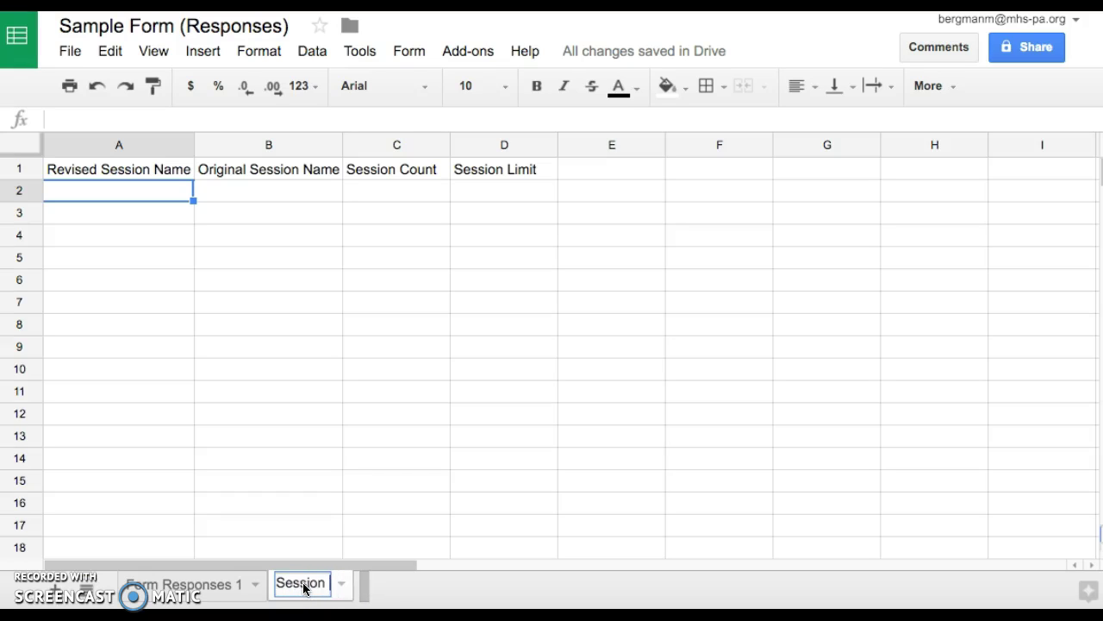
pyautogui.write('Limits')
pyautogui.click(398, 350)
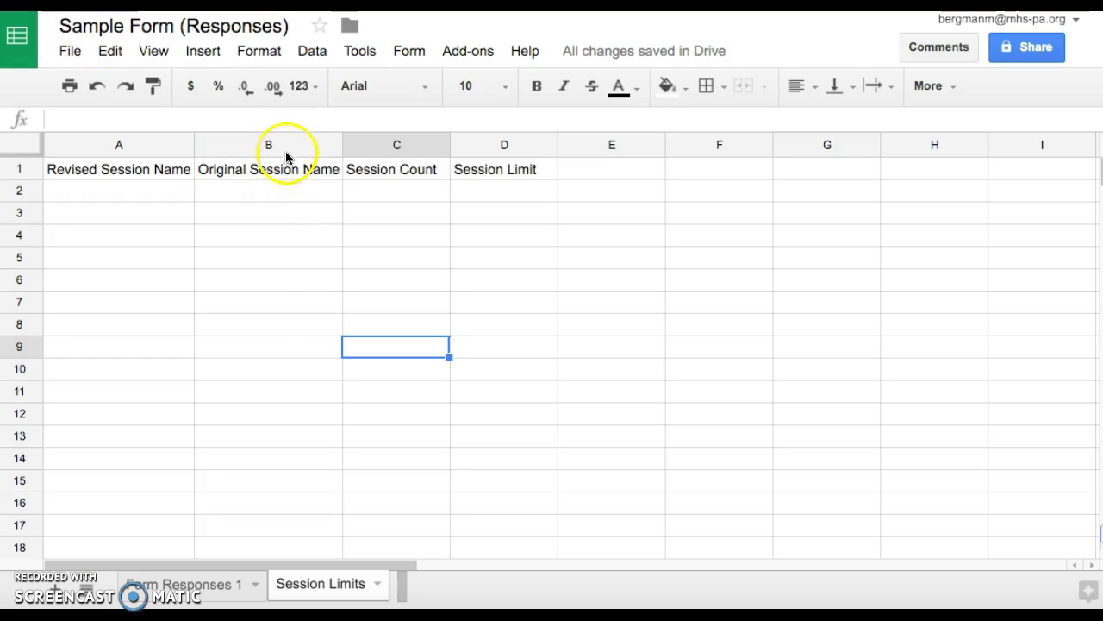
# - Copy the "1 - 2 pm" option of the form's Sign Up Time question into cell B2 under Original Session Name
pyautogui.click(301, 195)
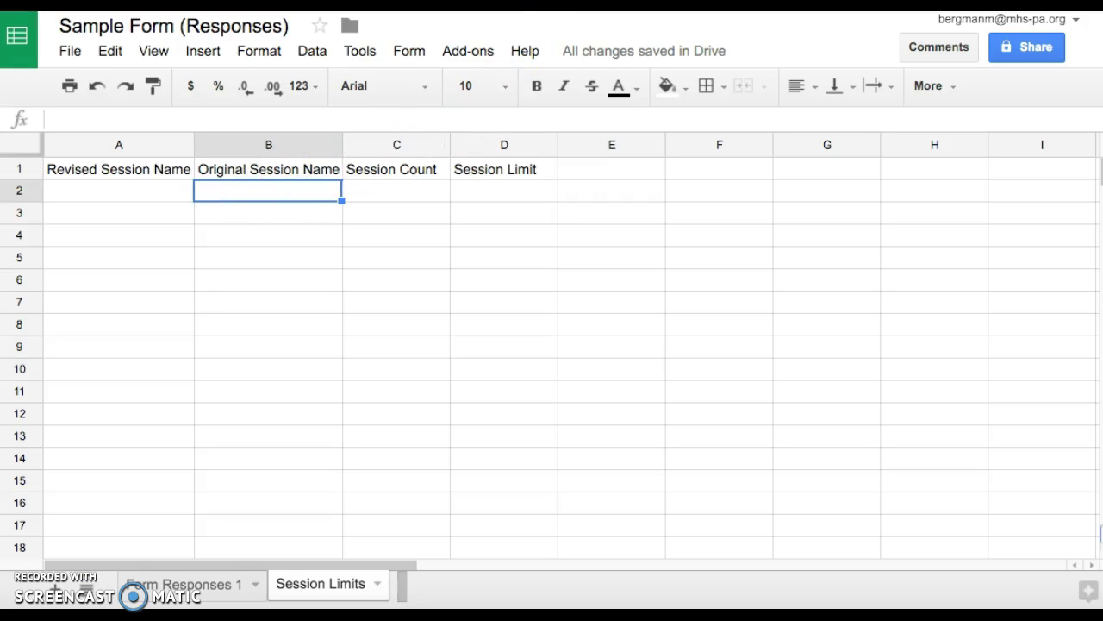
pyautogui.hotkey('ctrl', 'shift', 'Tab')
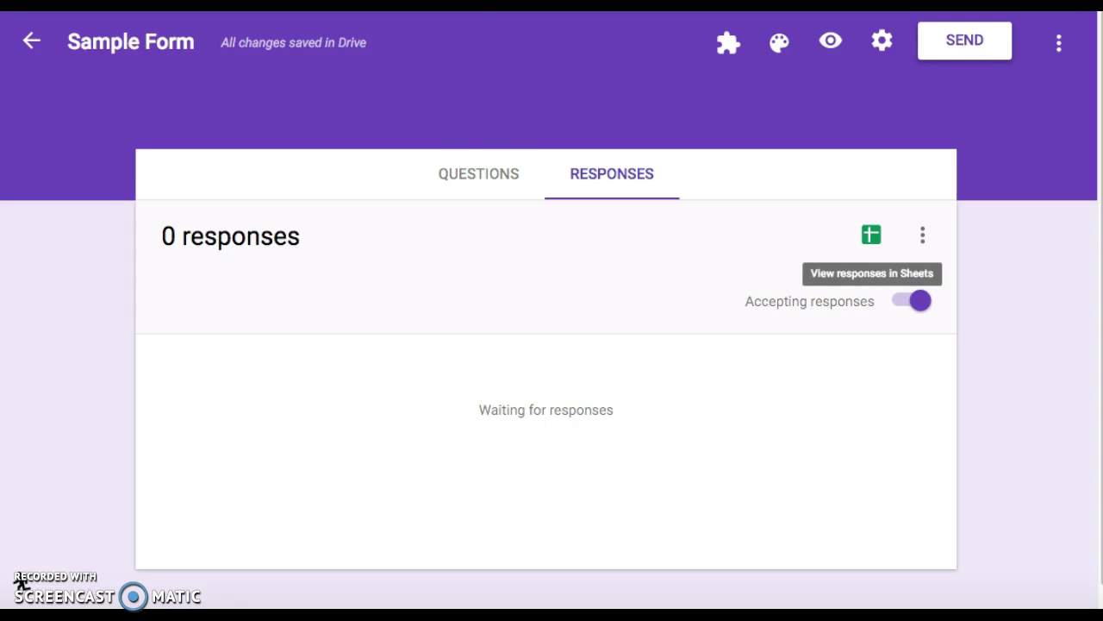
pyautogui.click(486, 183)
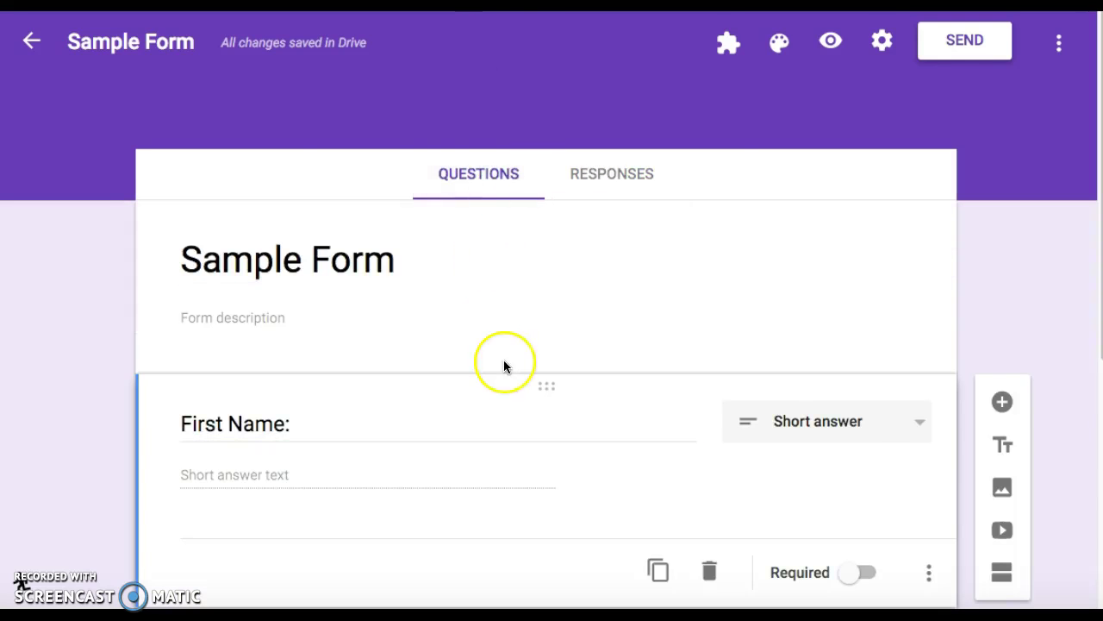
pyautogui.scroll(-5, 504, 367)
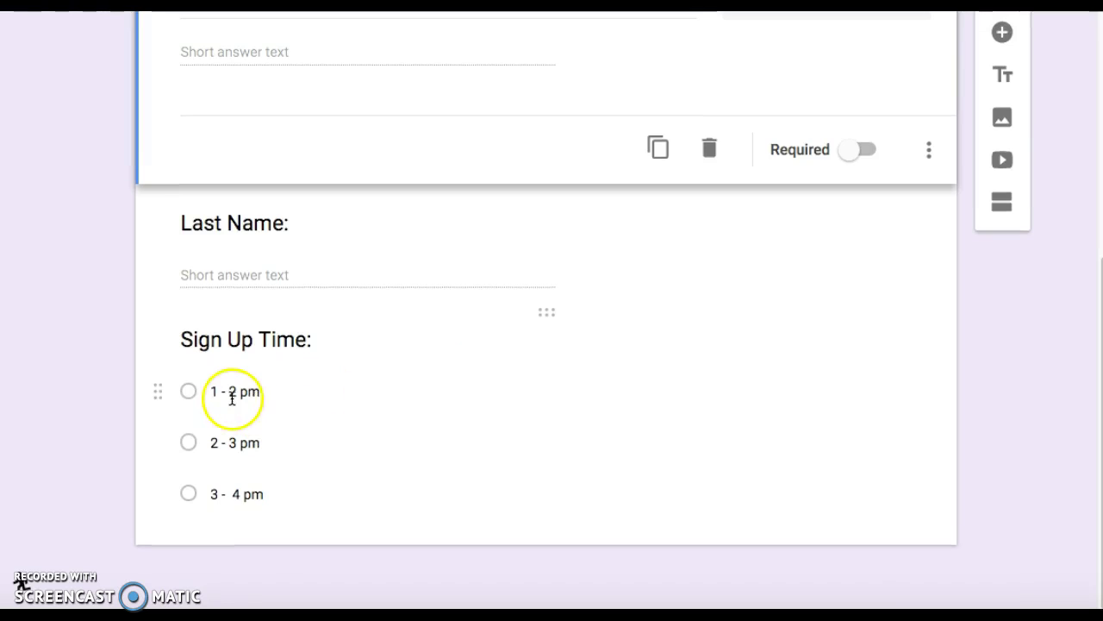
pyautogui.click(207, 391)
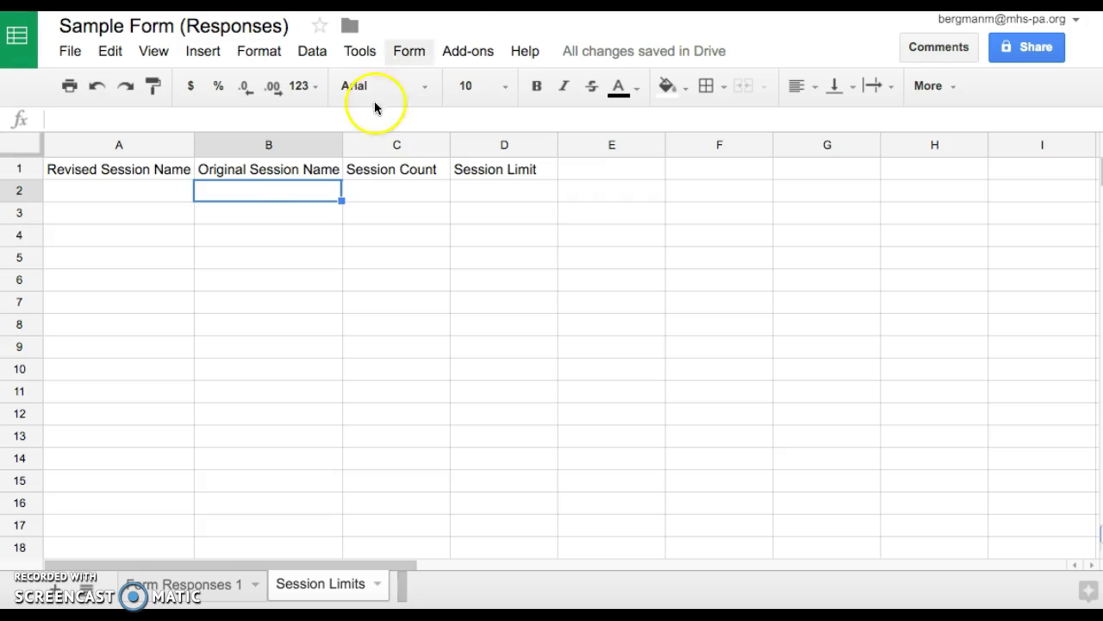
pyautogui.write('1 - 2 pm')
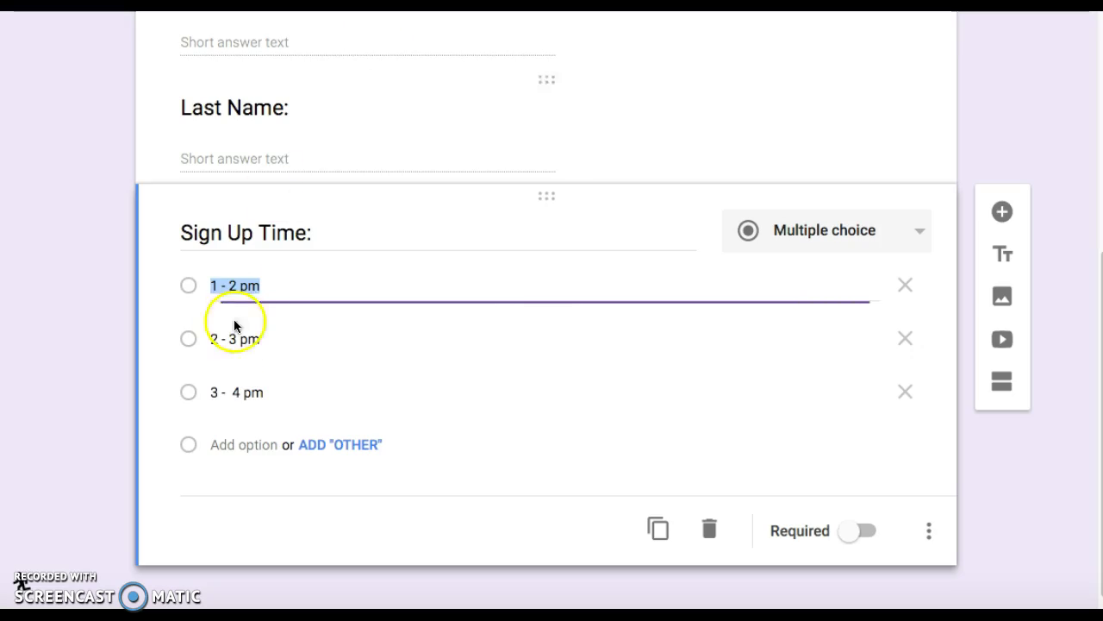
# - Copy the "2 - 3 pm" option of the Sign Up Time question into cell B3 of the Session Limits sheet
pyautogui.tripleClick(234, 339)
pyautogui.hotkey('ctrl', 'c')
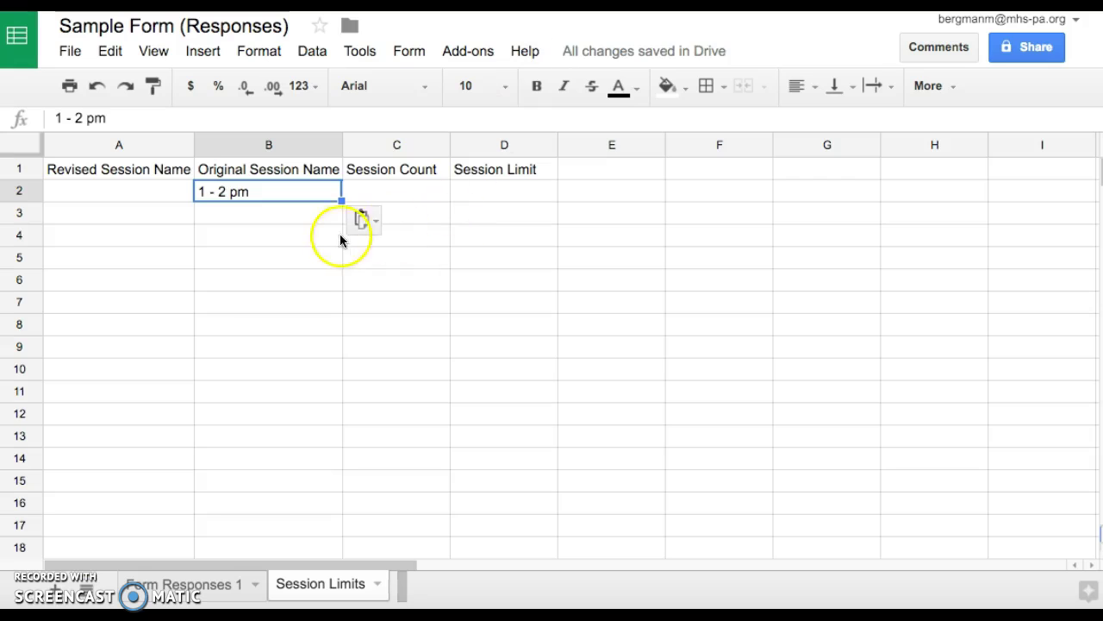
pyautogui.click(313, 210)
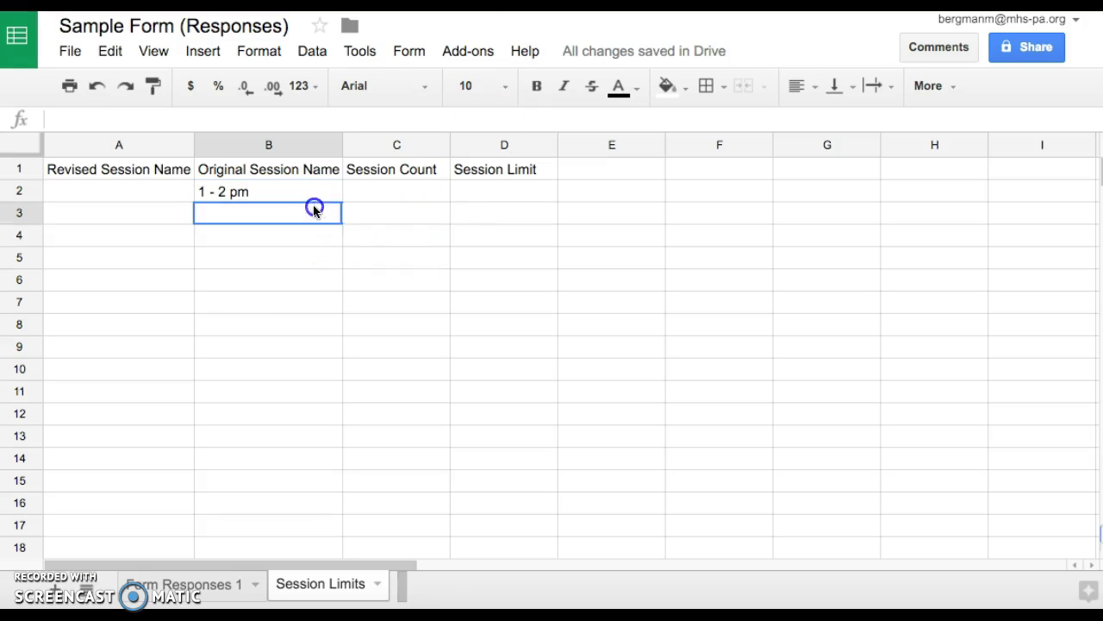
pyautogui.hotkey('ctrl', 'v')
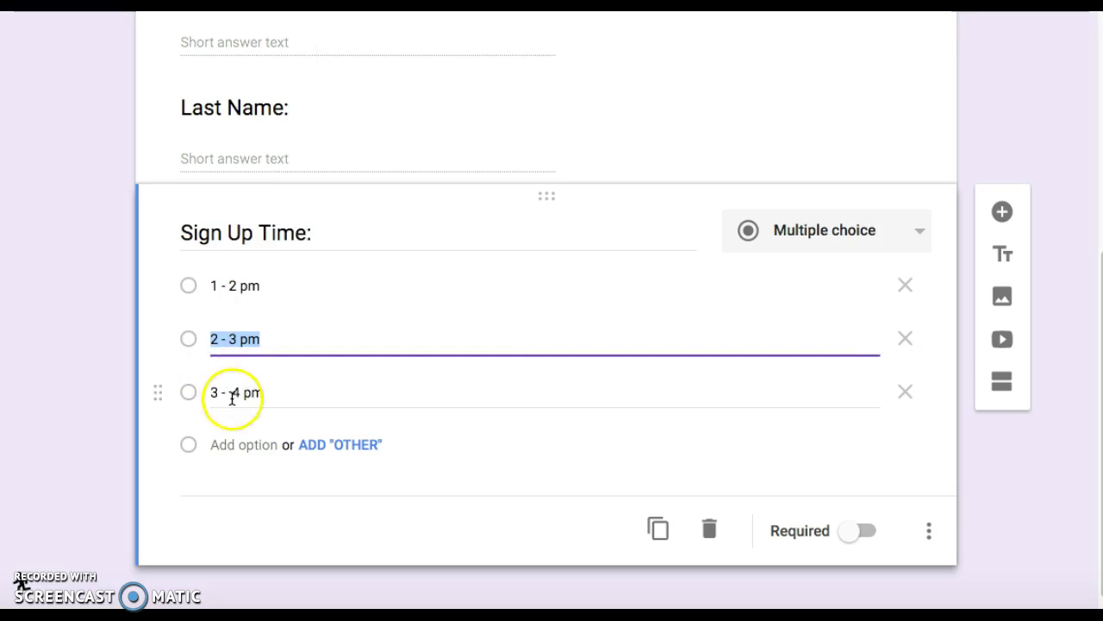
# - Copy the "3 - 4 pm" option of the form's Sign Up Time question into cell B4 of the Session Limits sheet
pyautogui.tripleClick(232, 397)
pyautogui.hotkey('ctrl', 'c')
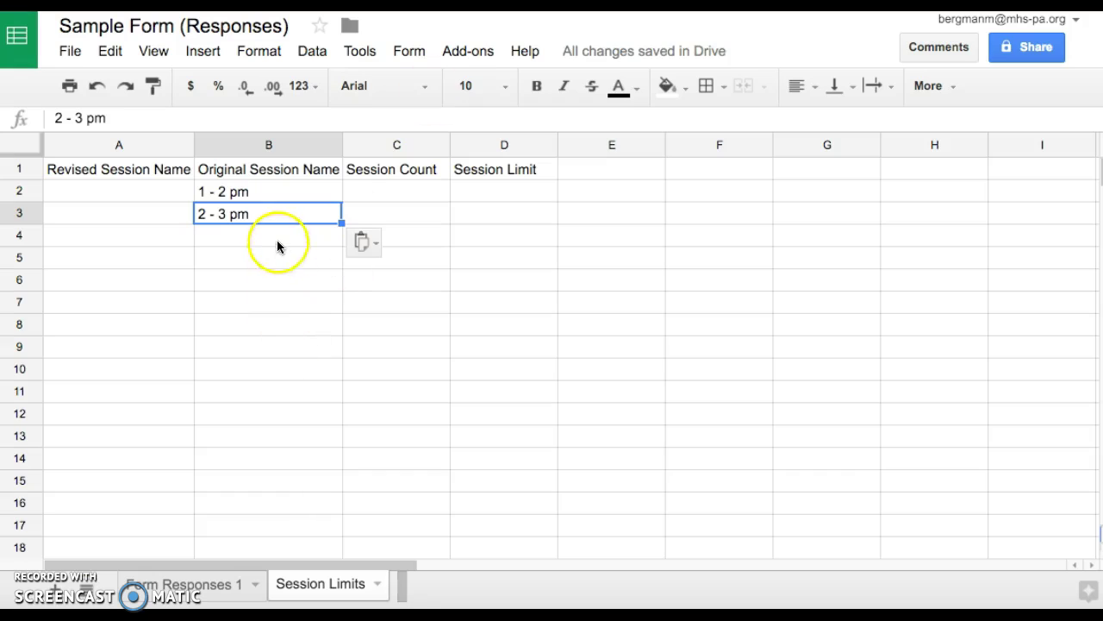
pyautogui.click(277, 237)
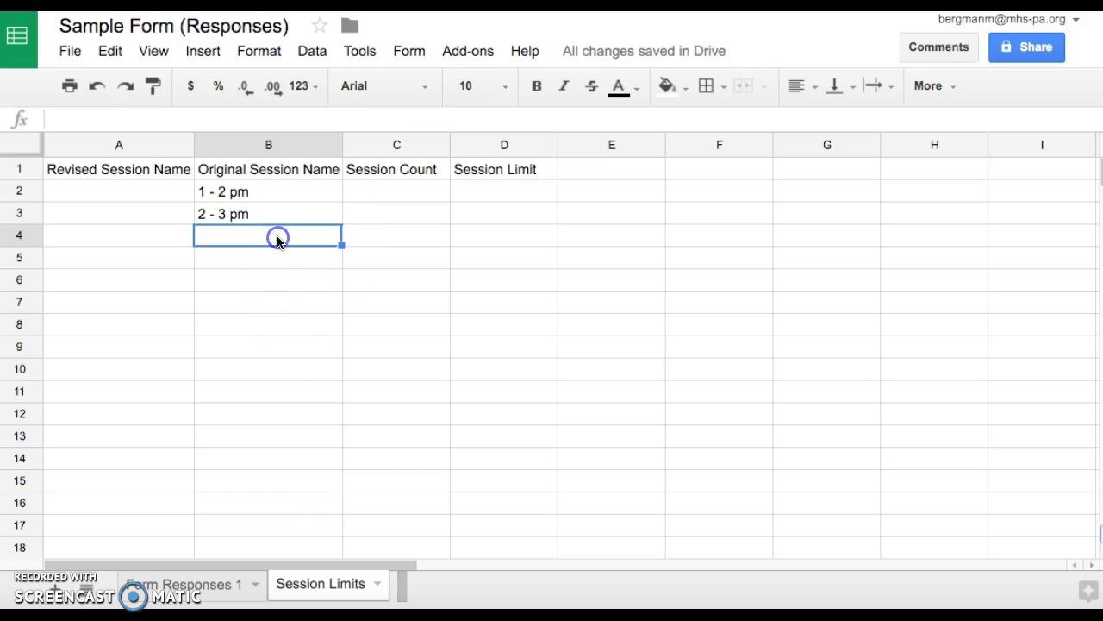
pyautogui.hotkey('ctrl', 'v')
pyautogui.doubleClick(277, 236)
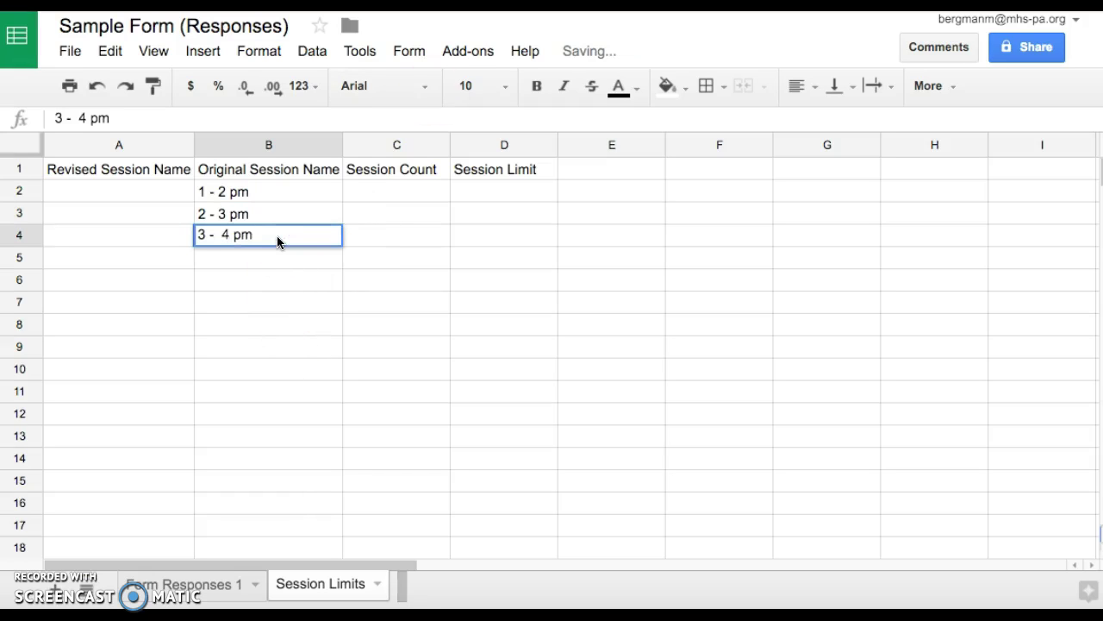
pyautogui.press('Return')
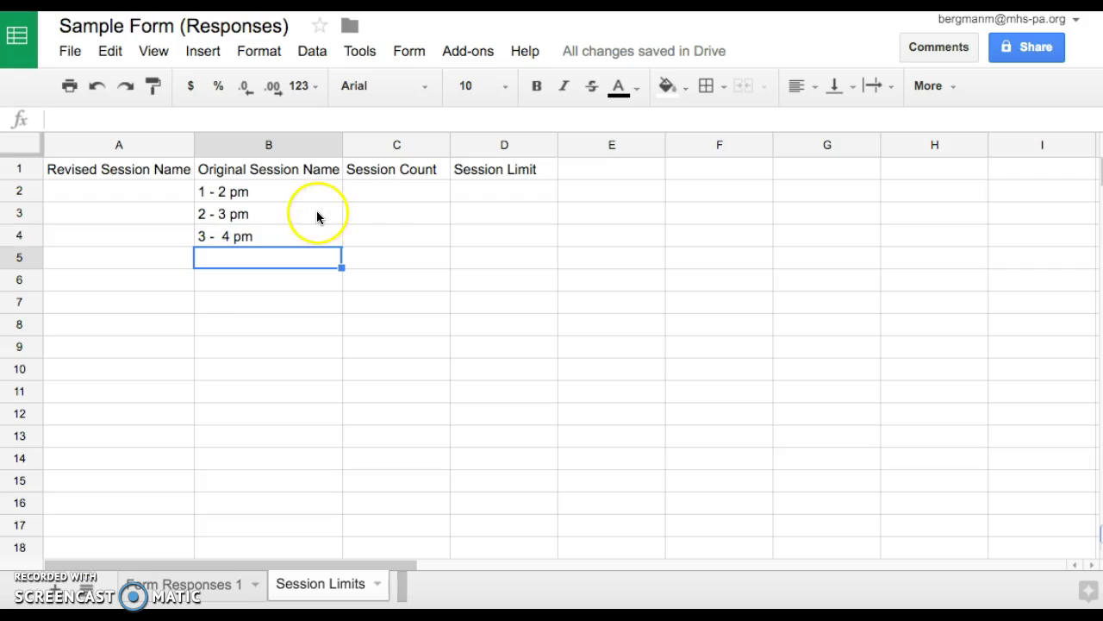
# - Enter the formula =countif('Form Responses 1'!D:D,B2) in cell C2 under Session Count to count sign-ups for the first session
pyautogui.click(402, 191)
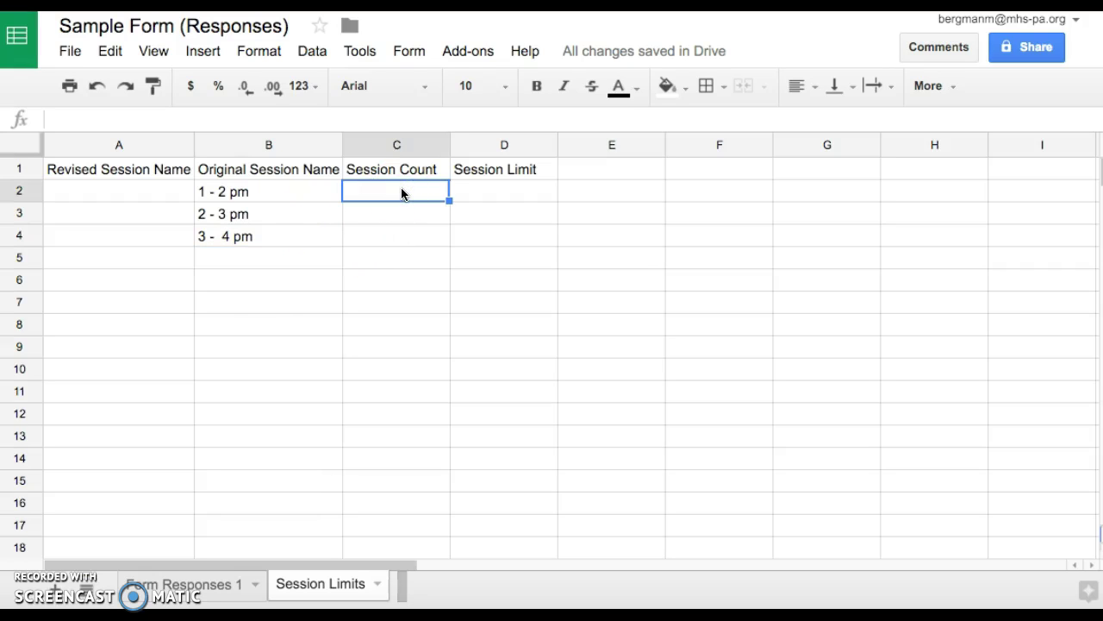
pyautogui.write('=')
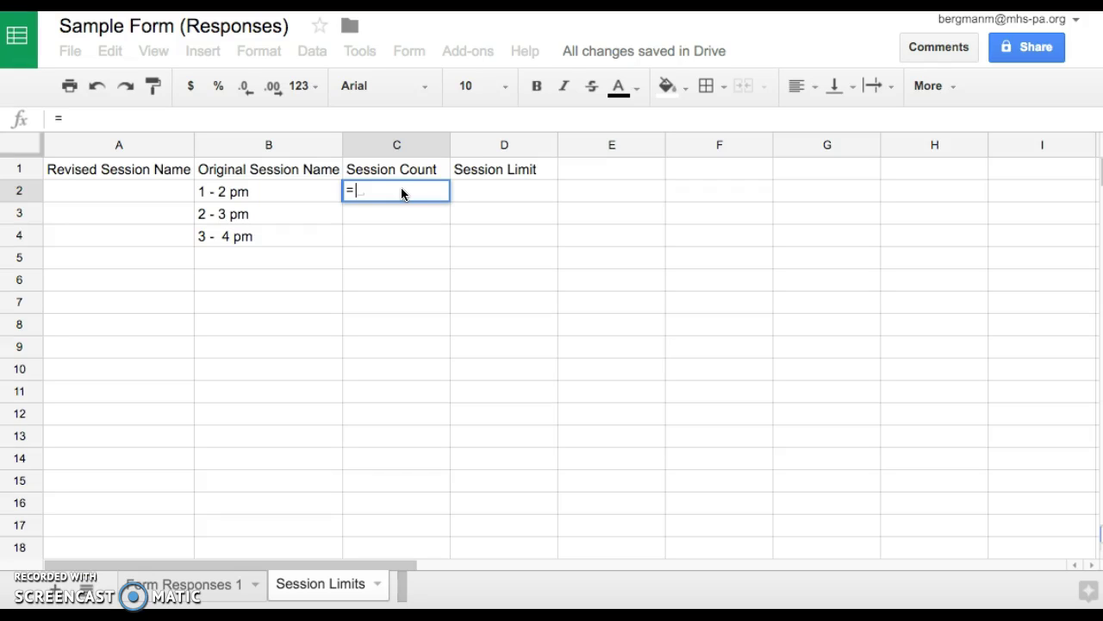
pyautogui.write('count')
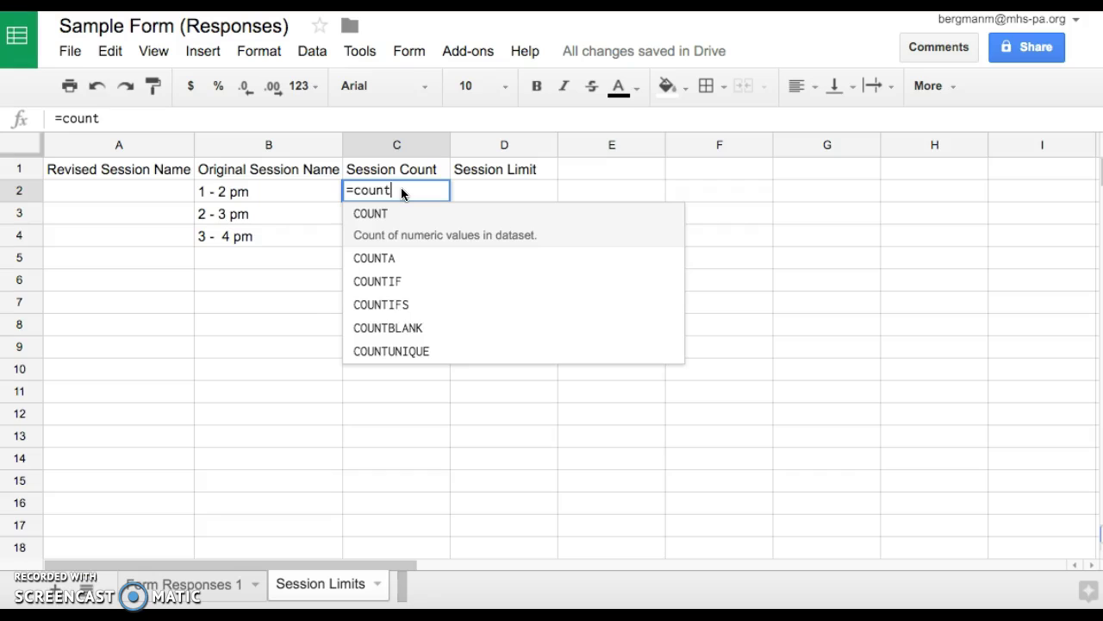
pyautogui.write('if(')
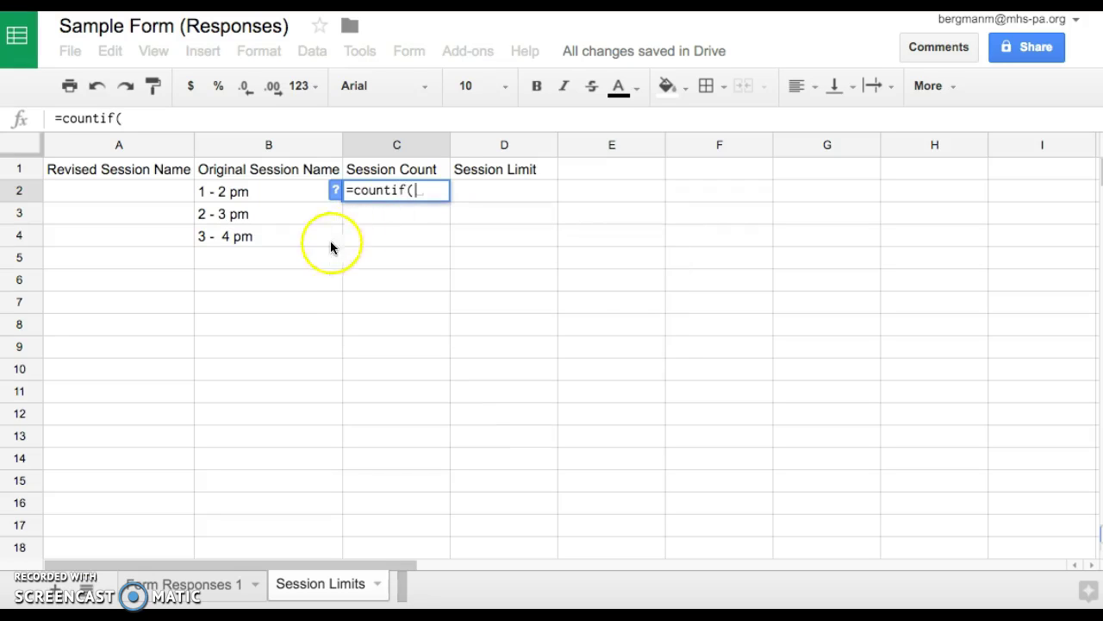
pyautogui.click(196, 587)
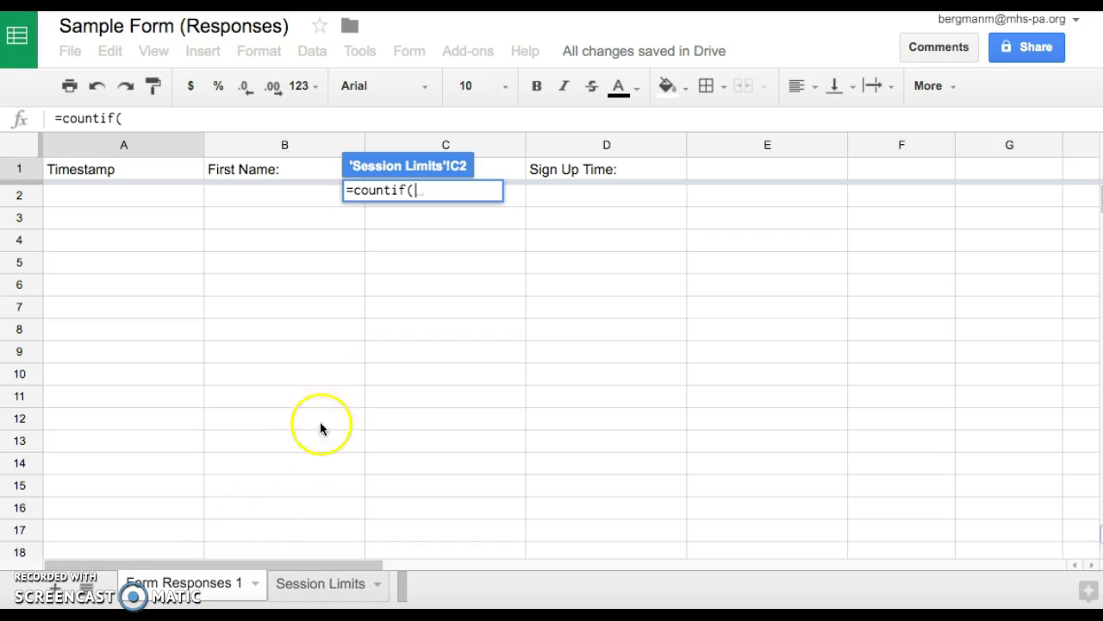
pyautogui.click(605, 145)
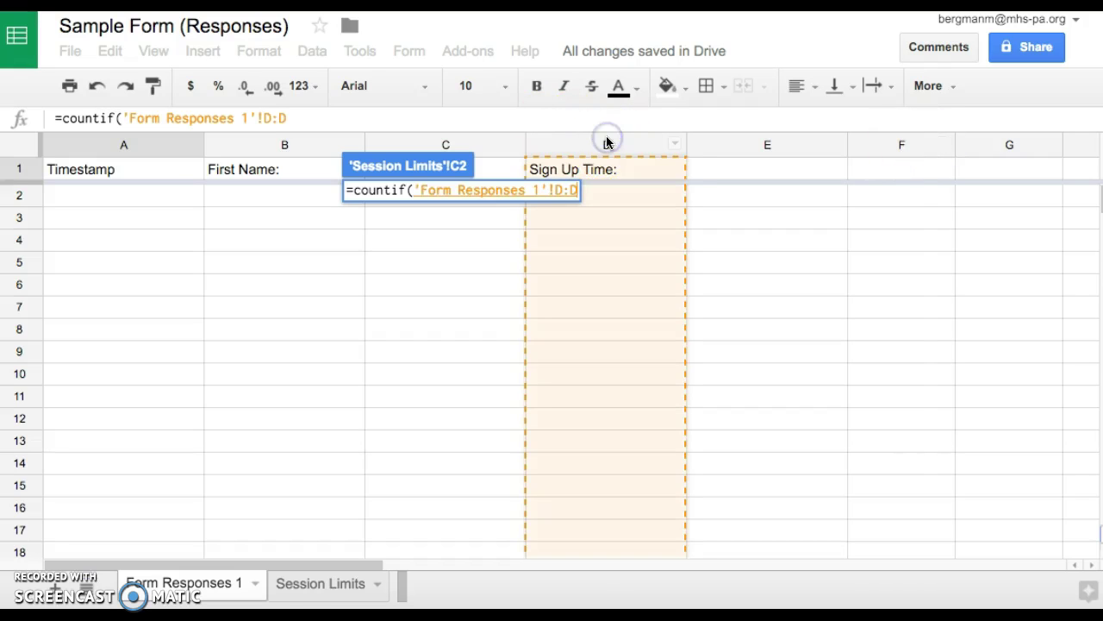
pyautogui.write(',')
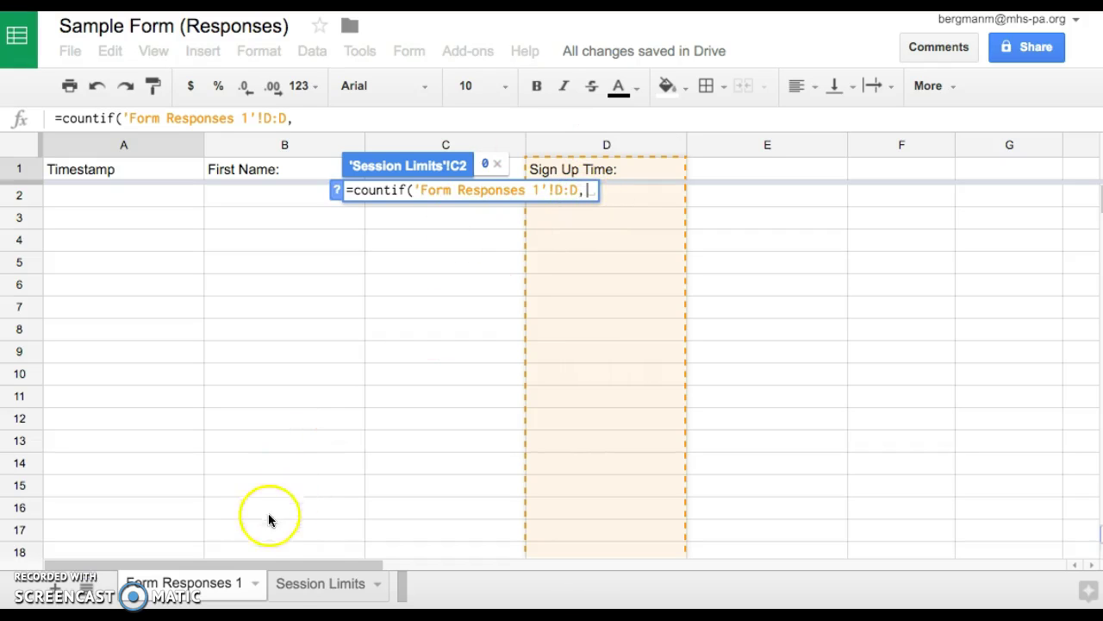
pyautogui.click(306, 587)
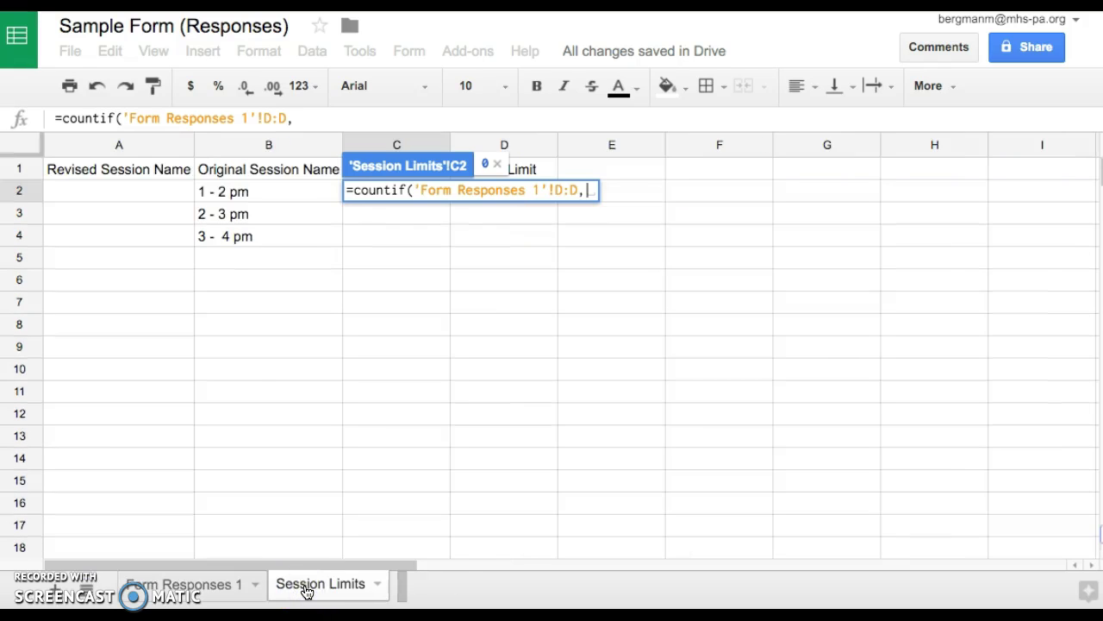
pyautogui.click(250, 194)
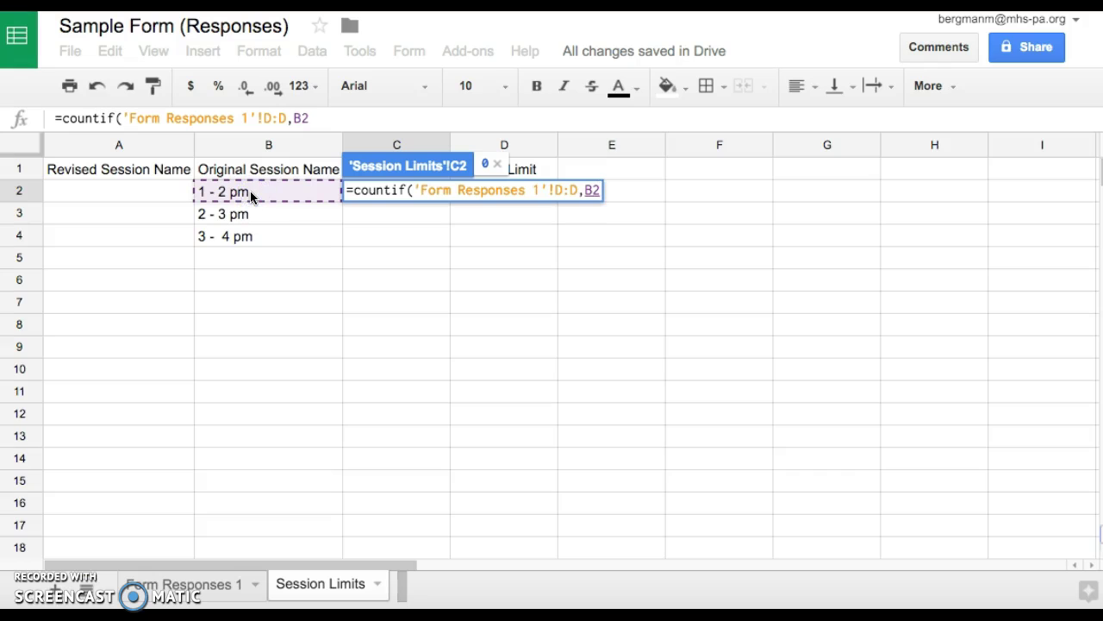
pyautogui.write(')')
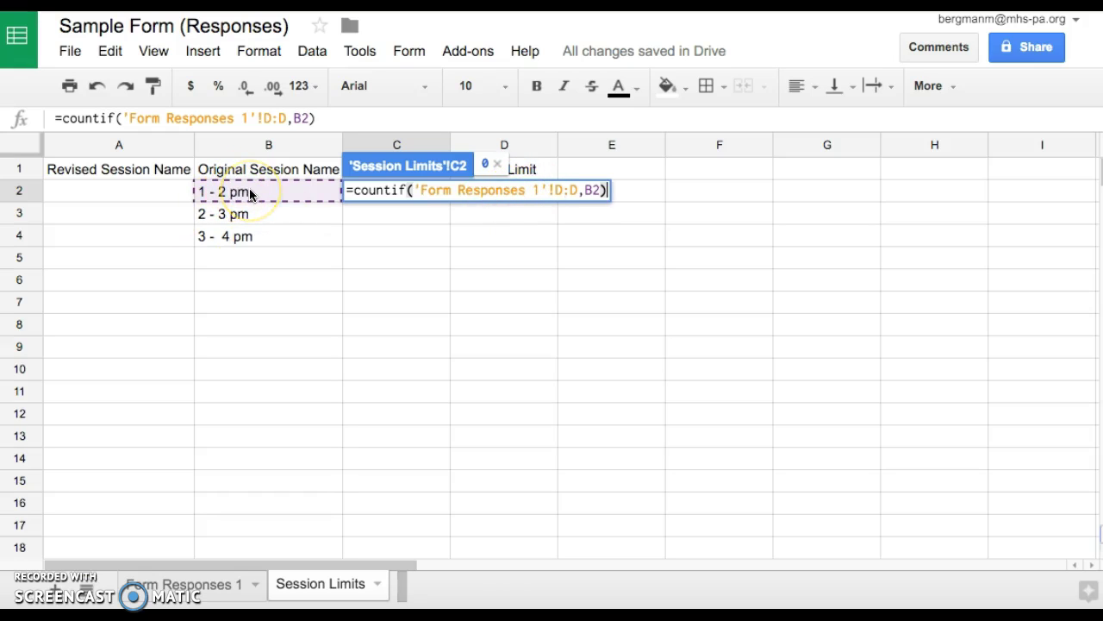
pyautogui.press('Return')
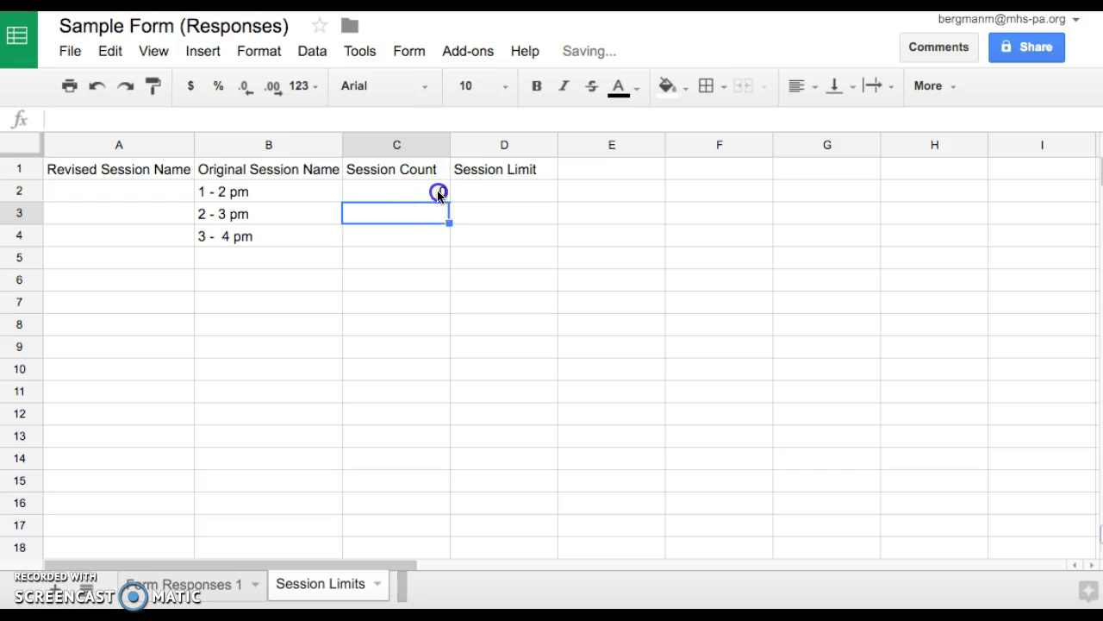
# - Fill the Session Count formula from C2 down to C4 and check the copied formulas in C3 and C4
pyautogui.click(438, 192)
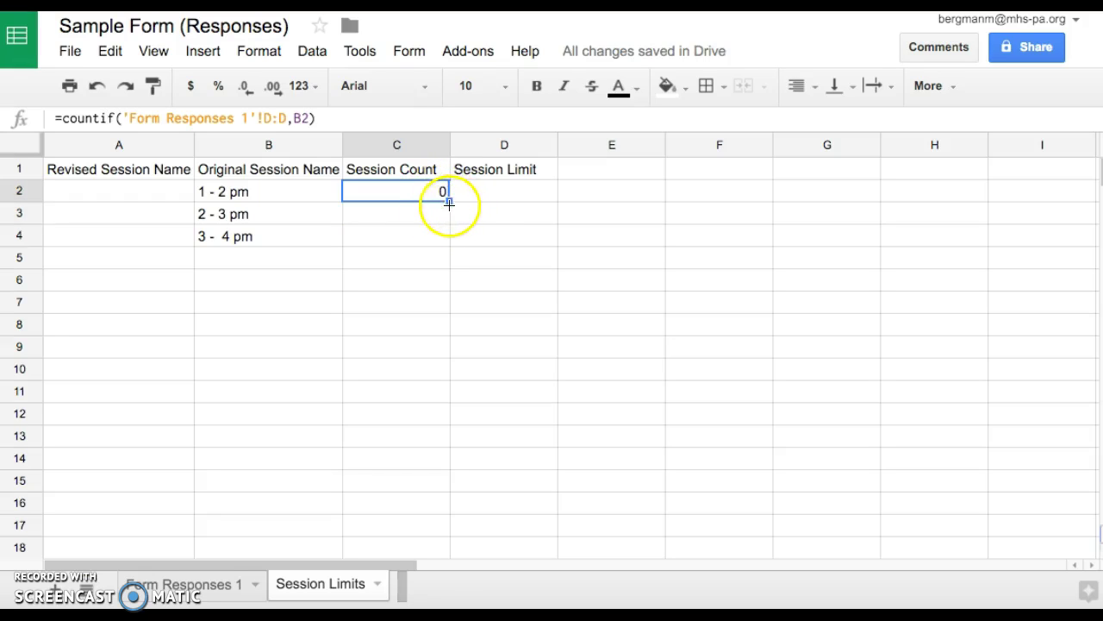
pyautogui.moveTo(449, 202); pyautogui.dragTo(449, 236)
pyautogui.click(528, 278)
pyautogui.click(444, 214)
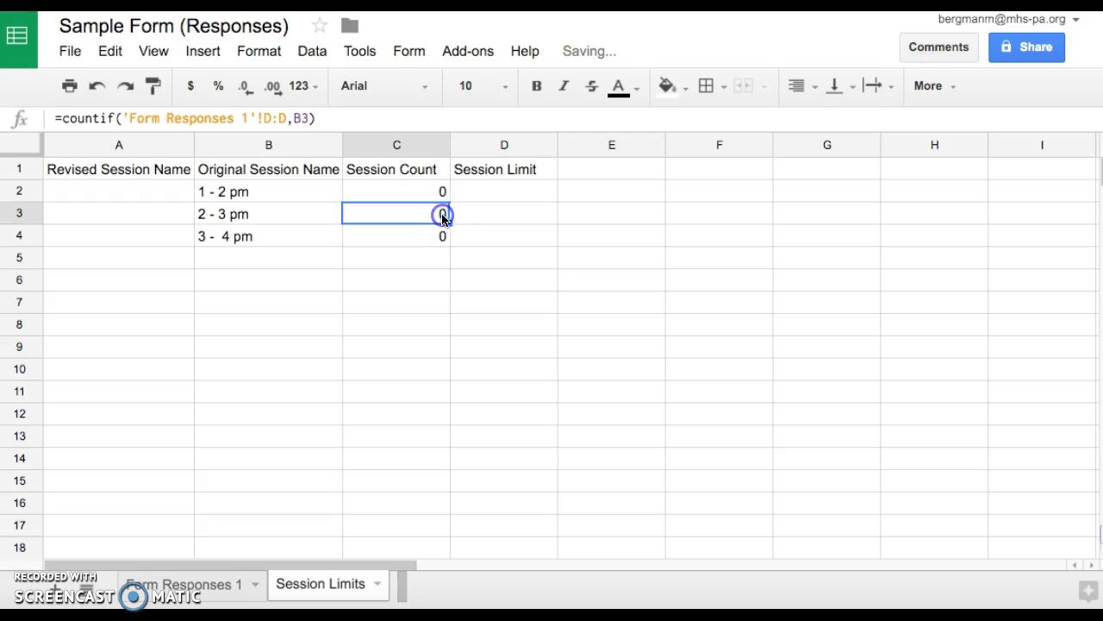
pyautogui.click(385, 233)
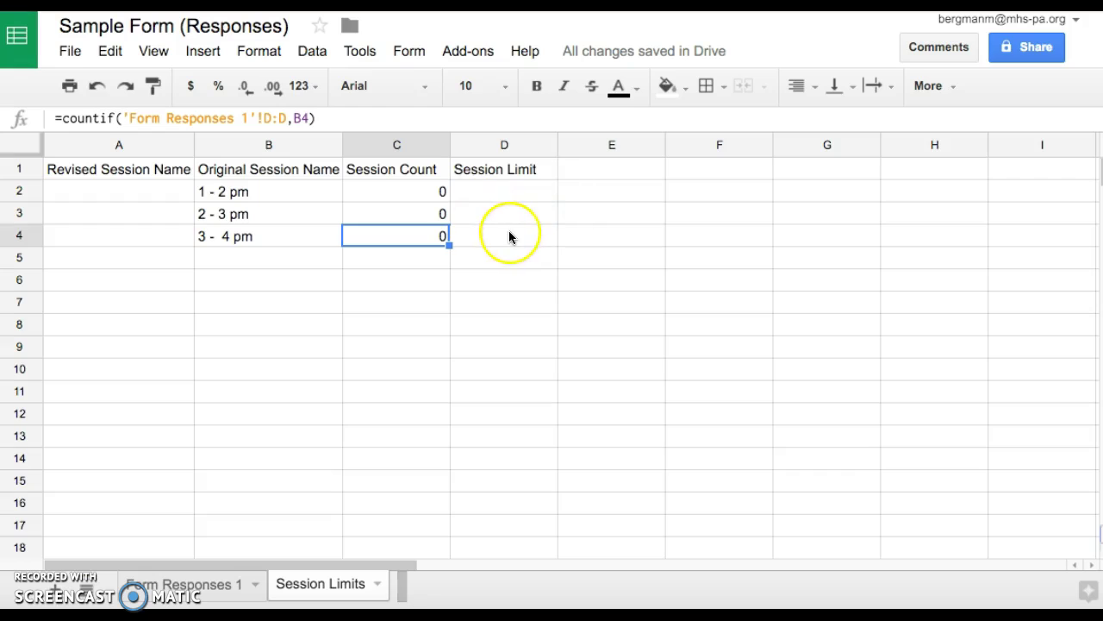
# - Enter the session limits 1, 5 and 2 in cells D2 to D4
pyautogui.click(532, 193)
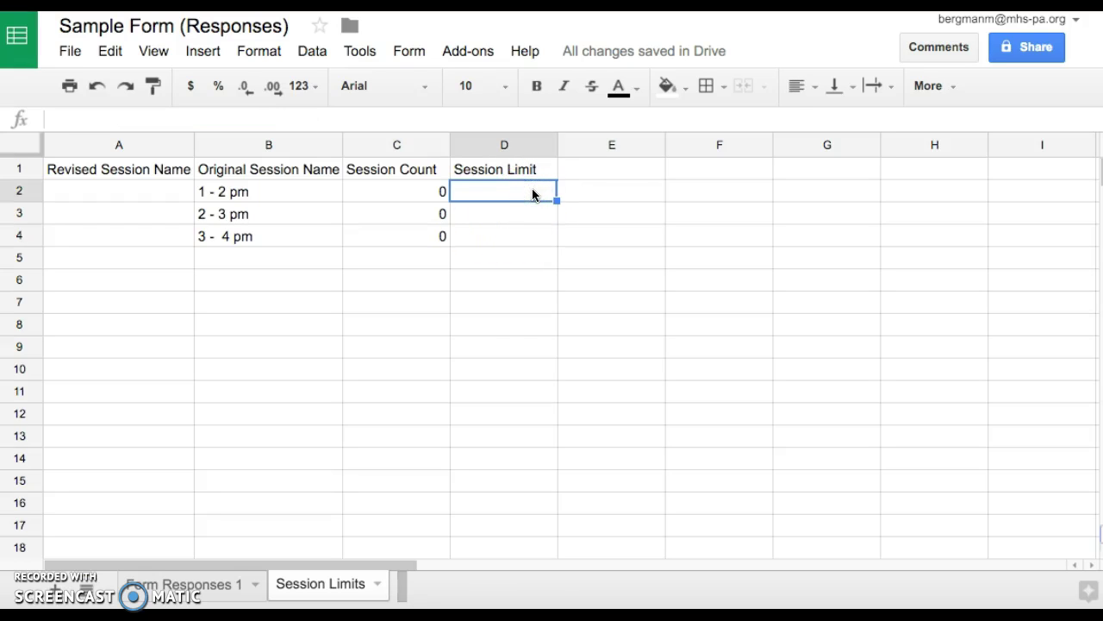
pyautogui.write('1')
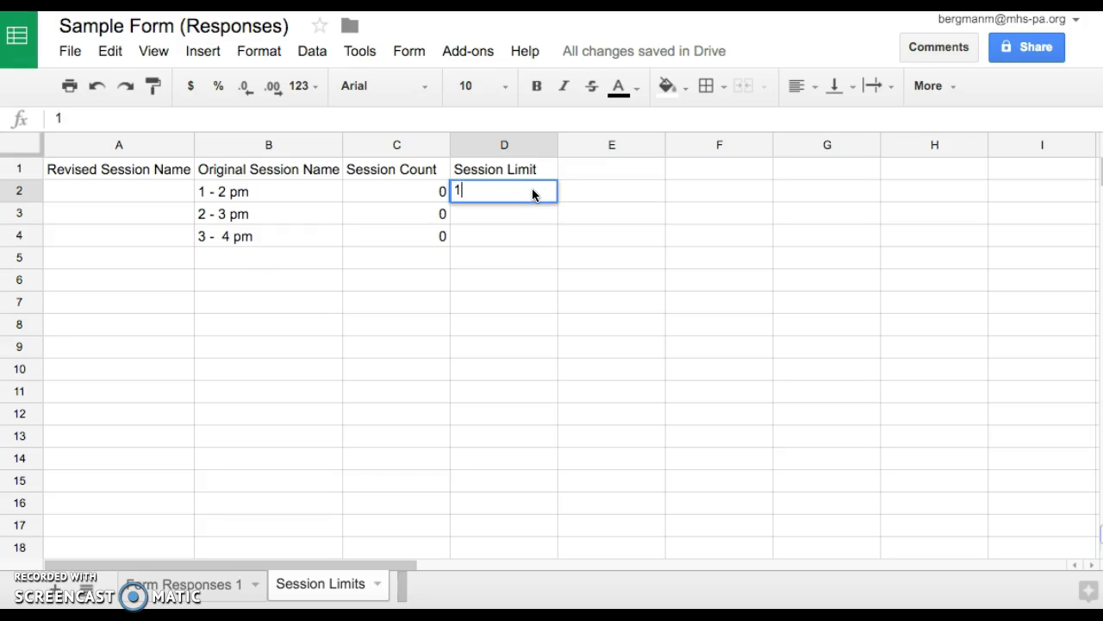
pyautogui.press('Return')
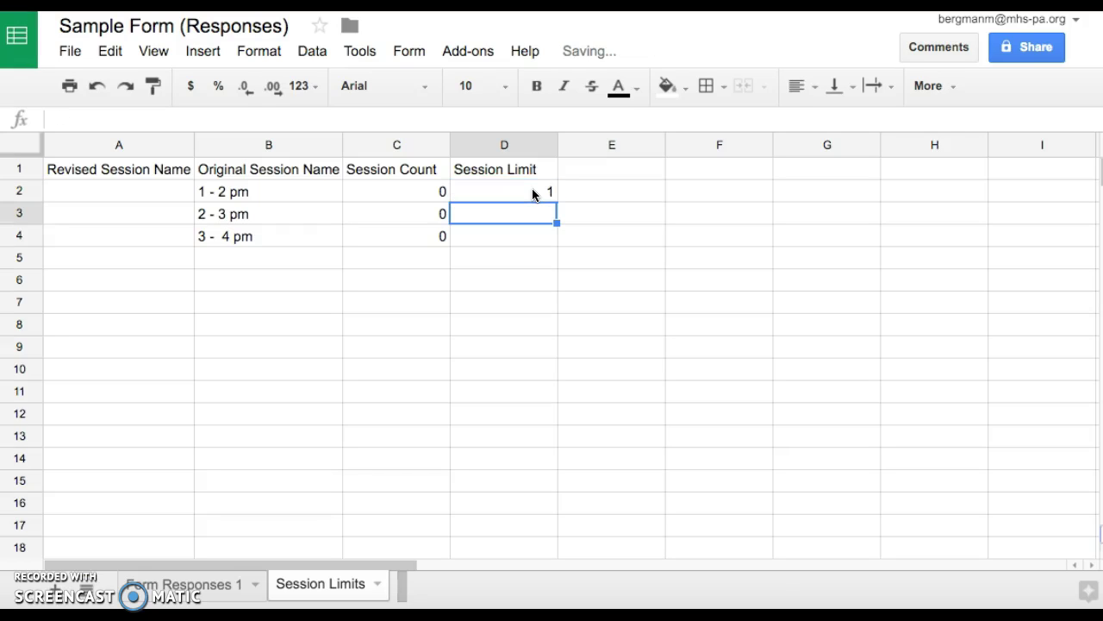
pyautogui.write('5')
pyautogui.press('Return')
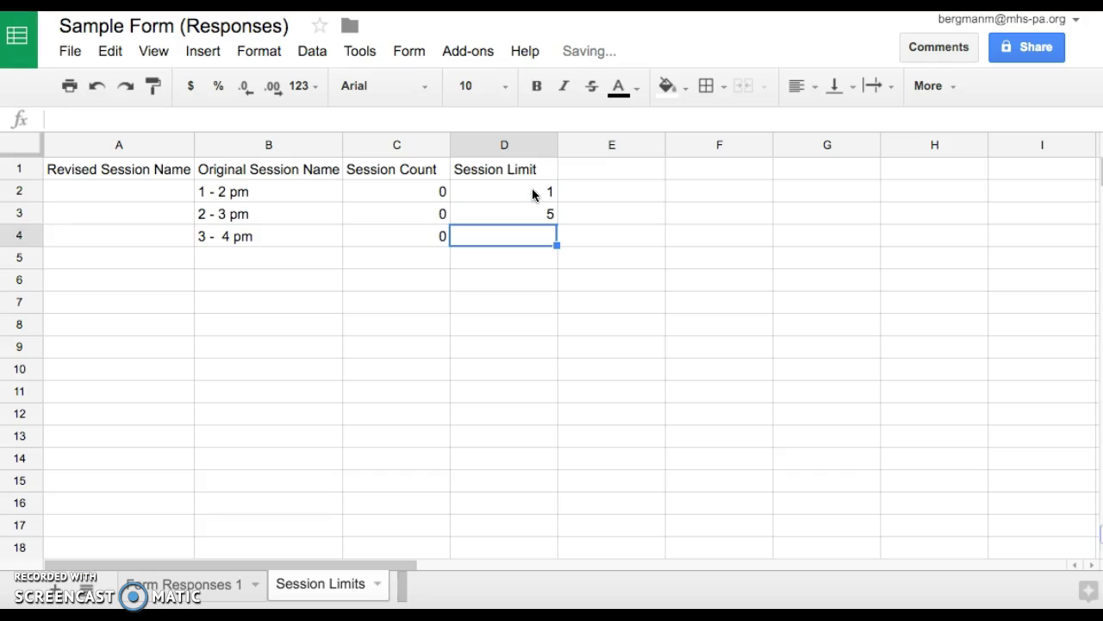
pyautogui.write('2')
pyautogui.press('Return')
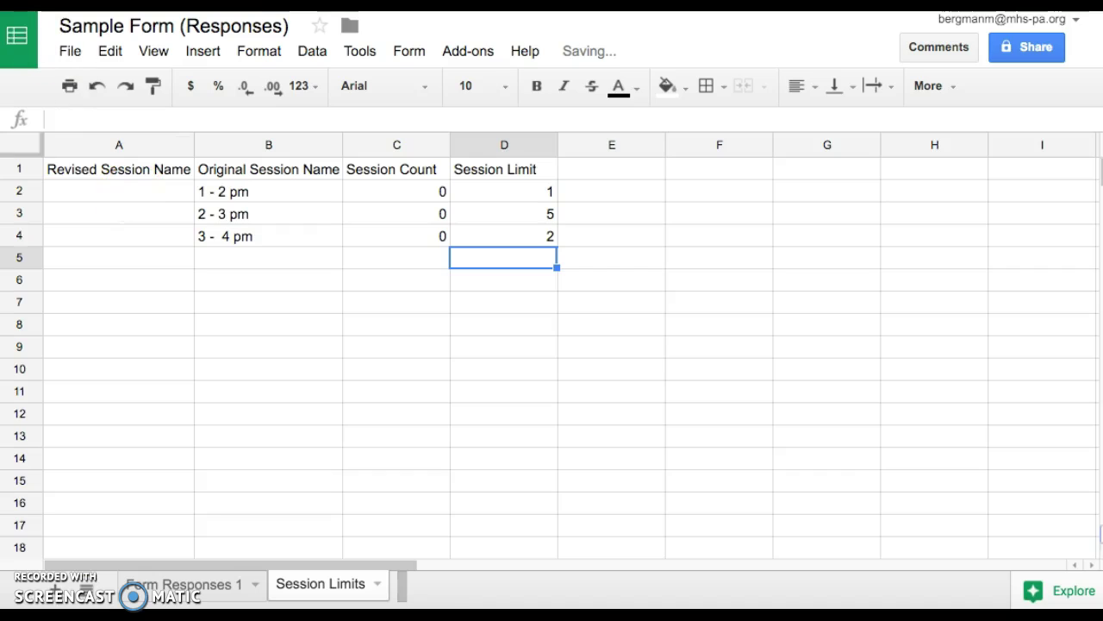
# - Enter the formula =if(C2<D2,B2,"Time slot is filled. Choose another!") in cell A2 under Revised Session Name
pyautogui.click(131, 188)
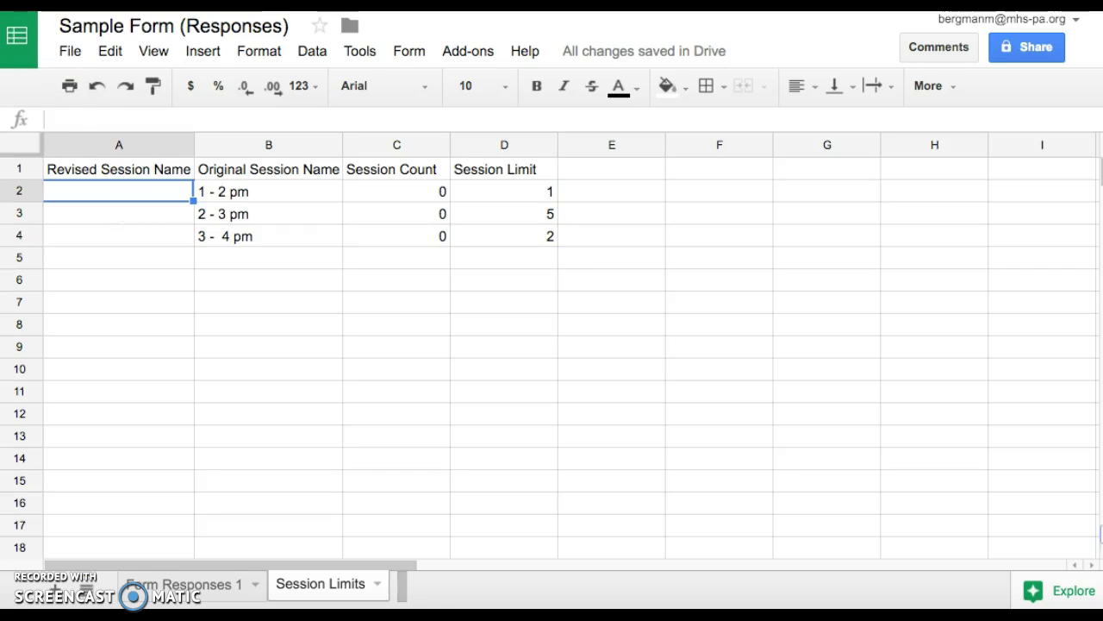
pyautogui.click(90, 196)
pyautogui.write('=')
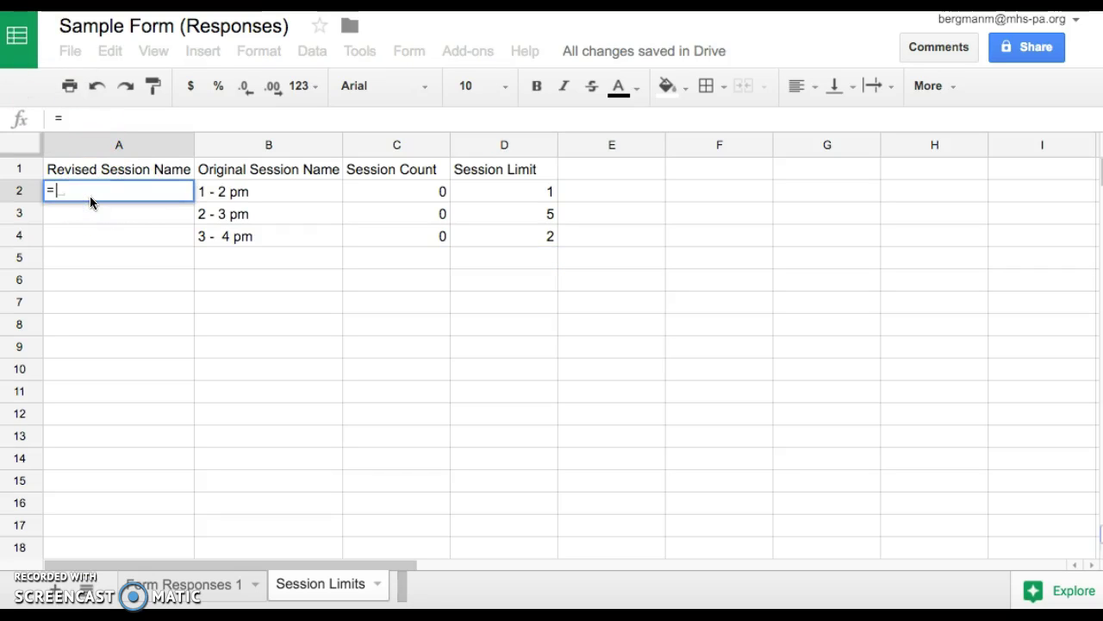
pyautogui.write('if')
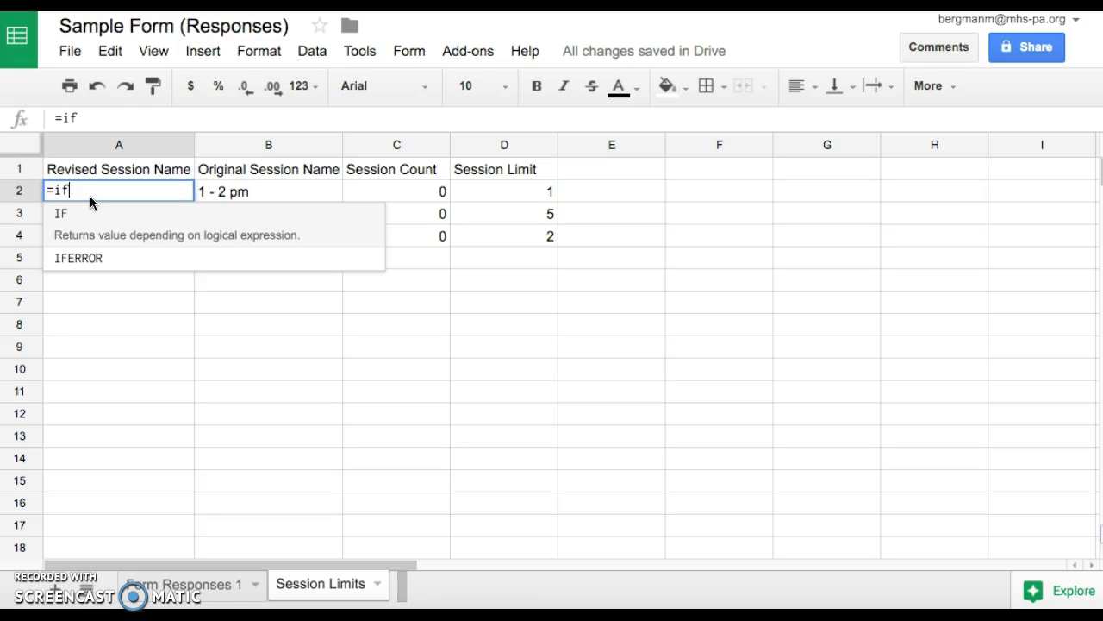
pyautogui.write('(')
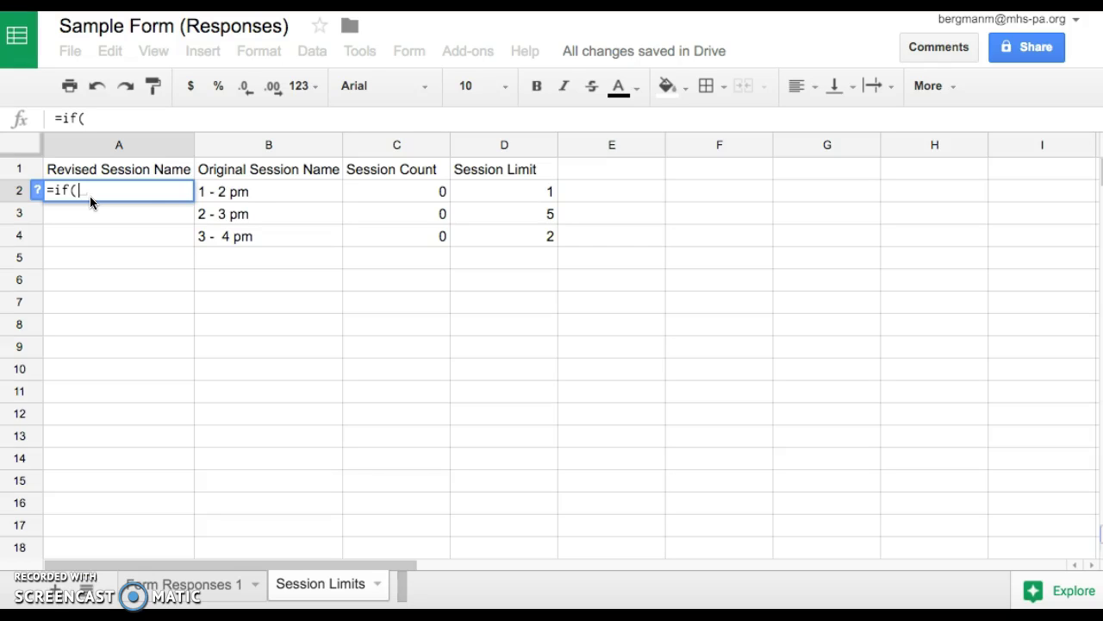
pyautogui.click(397, 186)
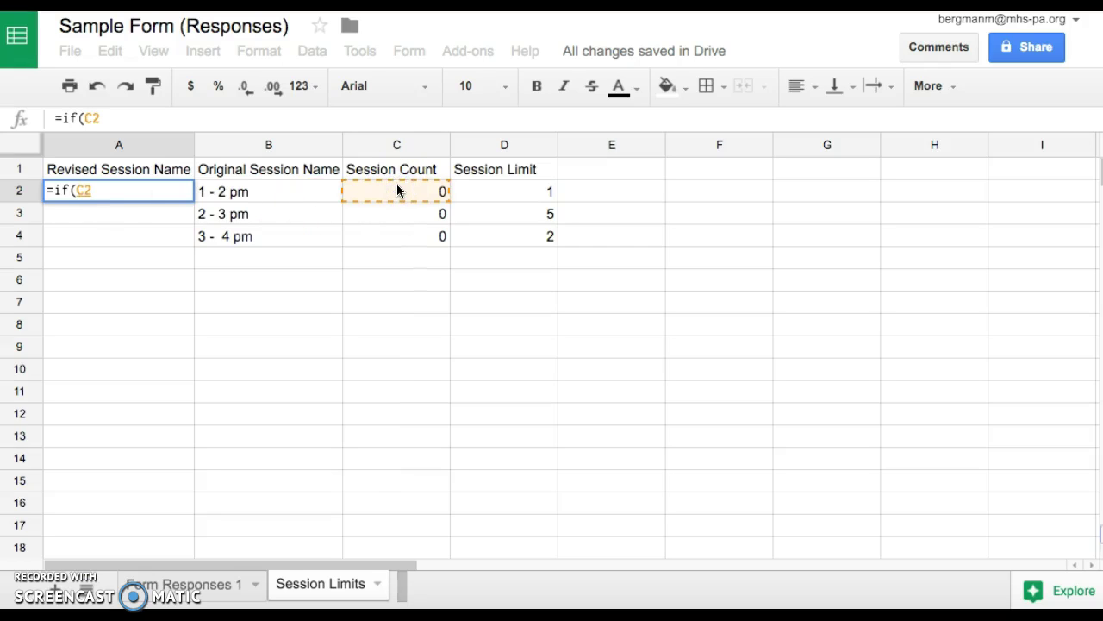
pyautogui.write('<')
pyautogui.click(519, 192)
pyautogui.write(',')
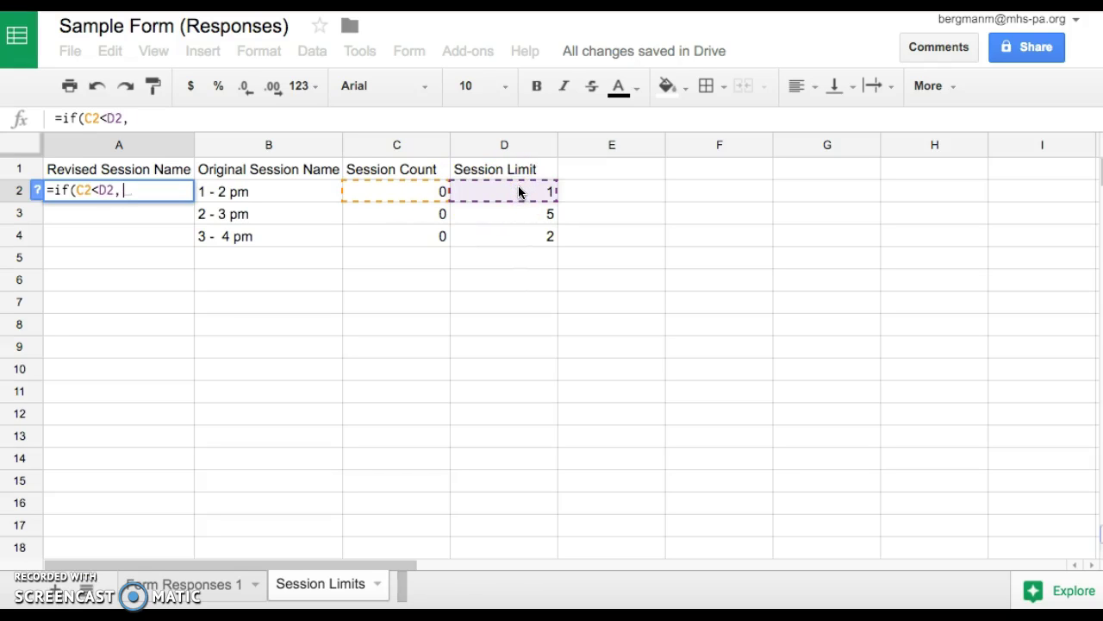
pyautogui.click(280, 194)
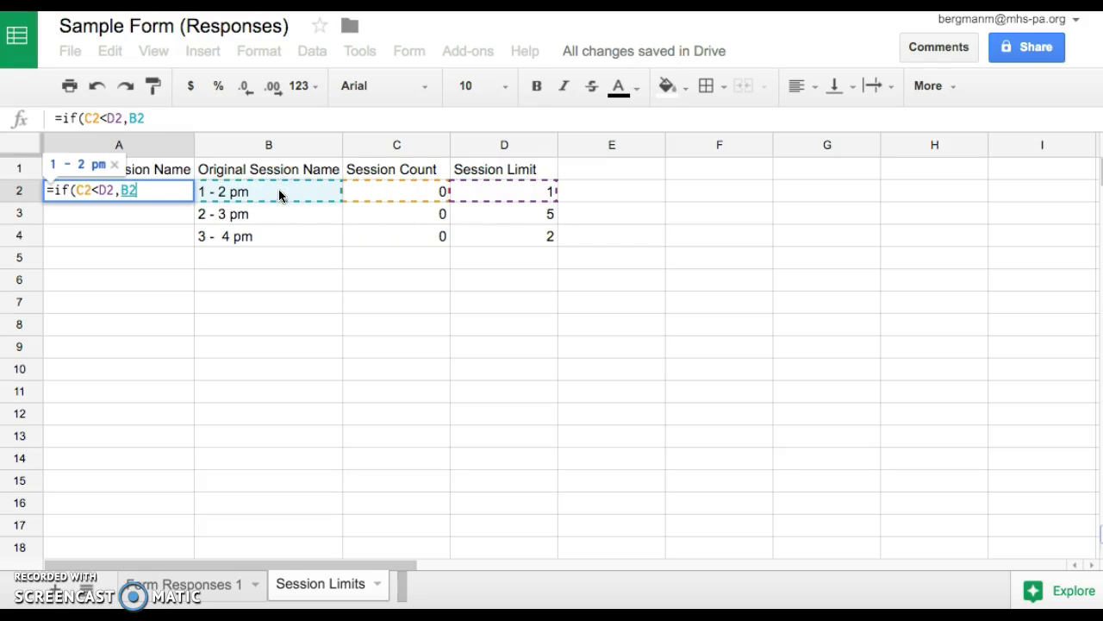
pyautogui.write(',"')
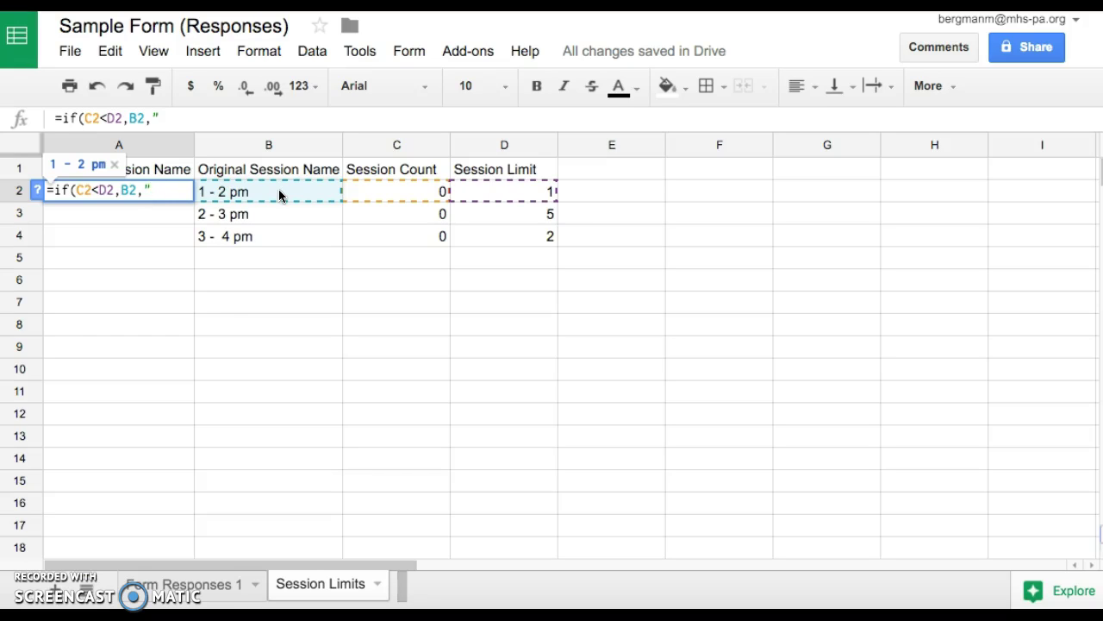
pyautogui.write('Time')
pyautogui.press('BackSpace')
pyautogui.write('me slot is fil')
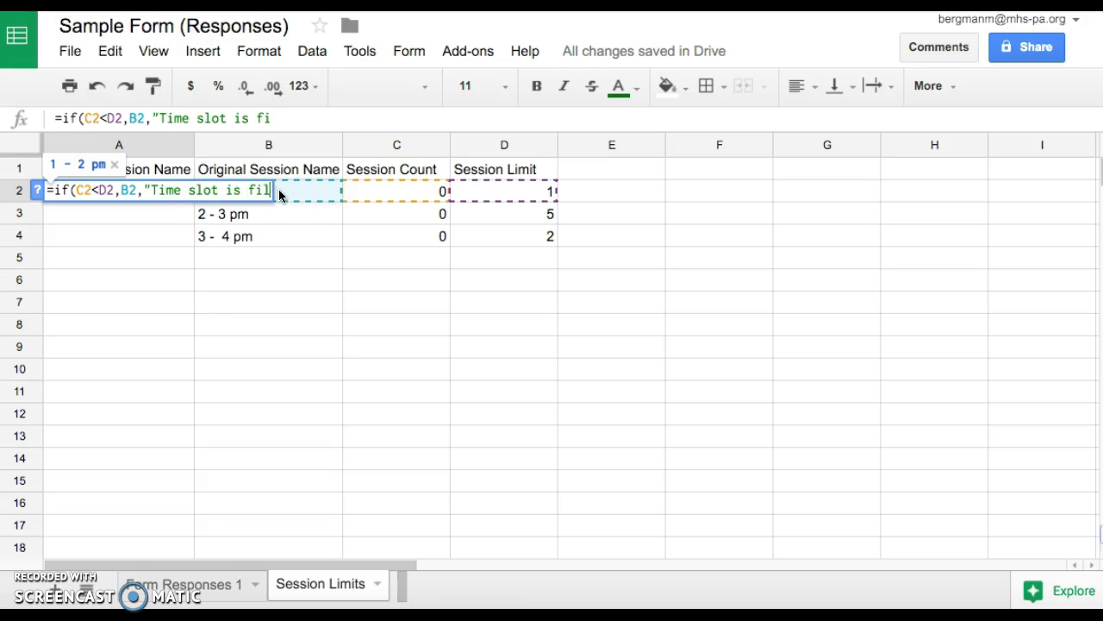
pyautogui.write('led. Choose another!"')
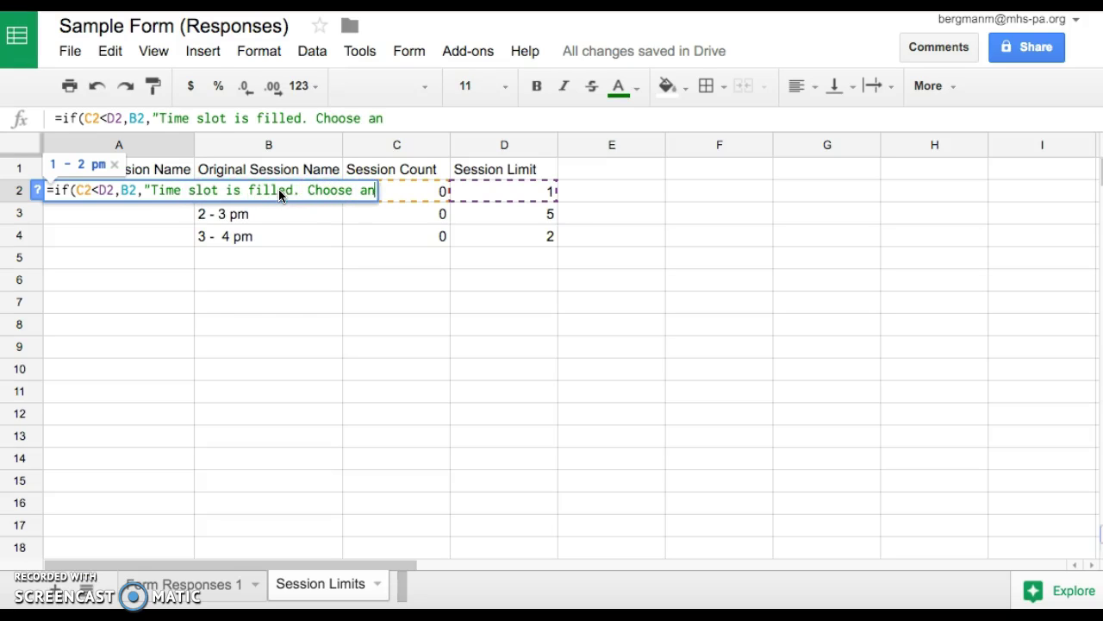
pyautogui.click(279, 183)
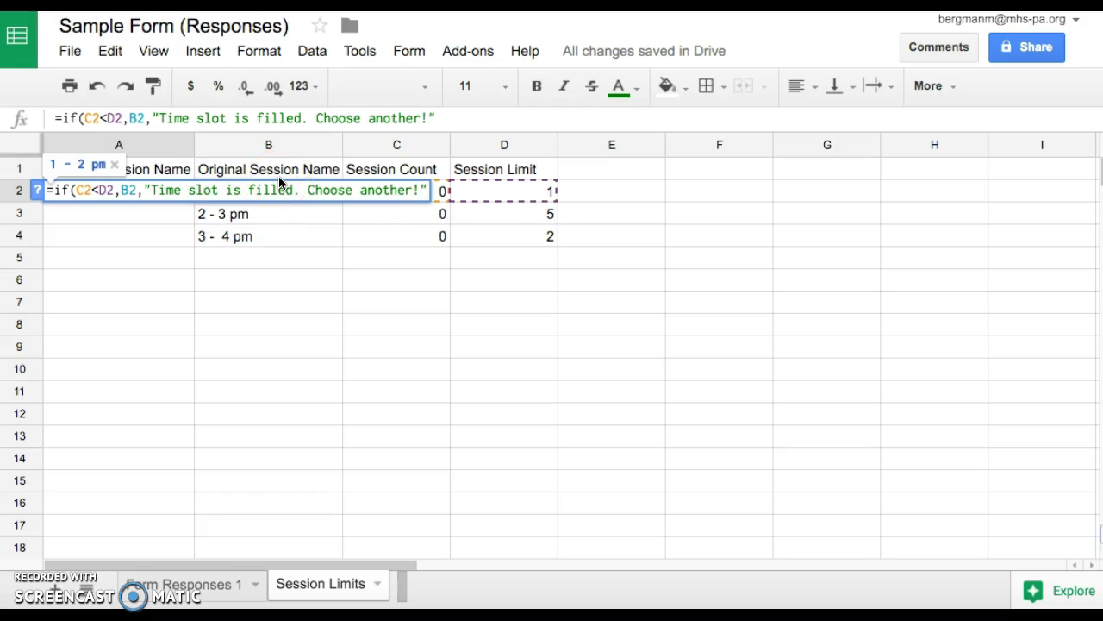
pyautogui.write(')')
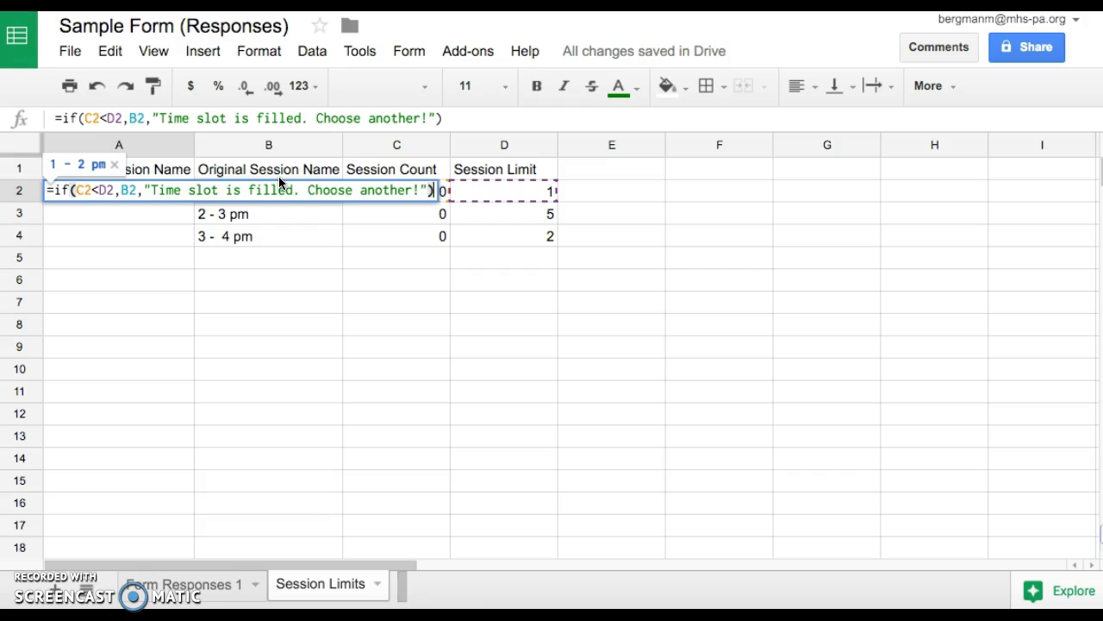
pyautogui.press('Return')
# - Fill the Revised Session Name formula from A2 down to A4
pyautogui.click(187, 202)
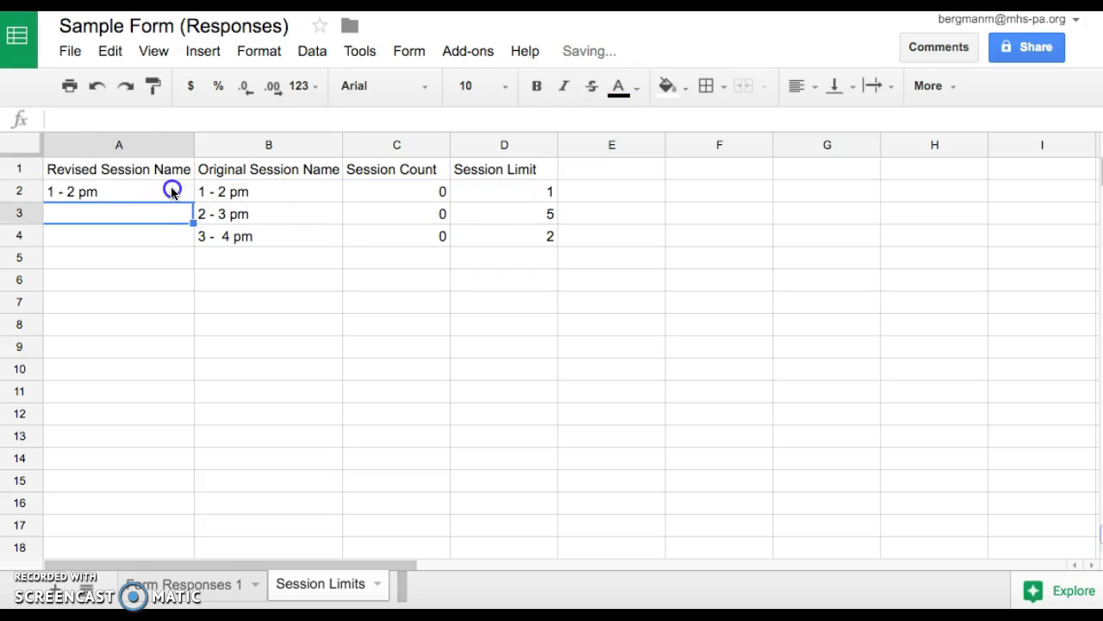
pyautogui.click(171, 189)
pyautogui.moveTo(192, 200); pyautogui.dragTo(193, 245)
pyautogui.click(199, 287)
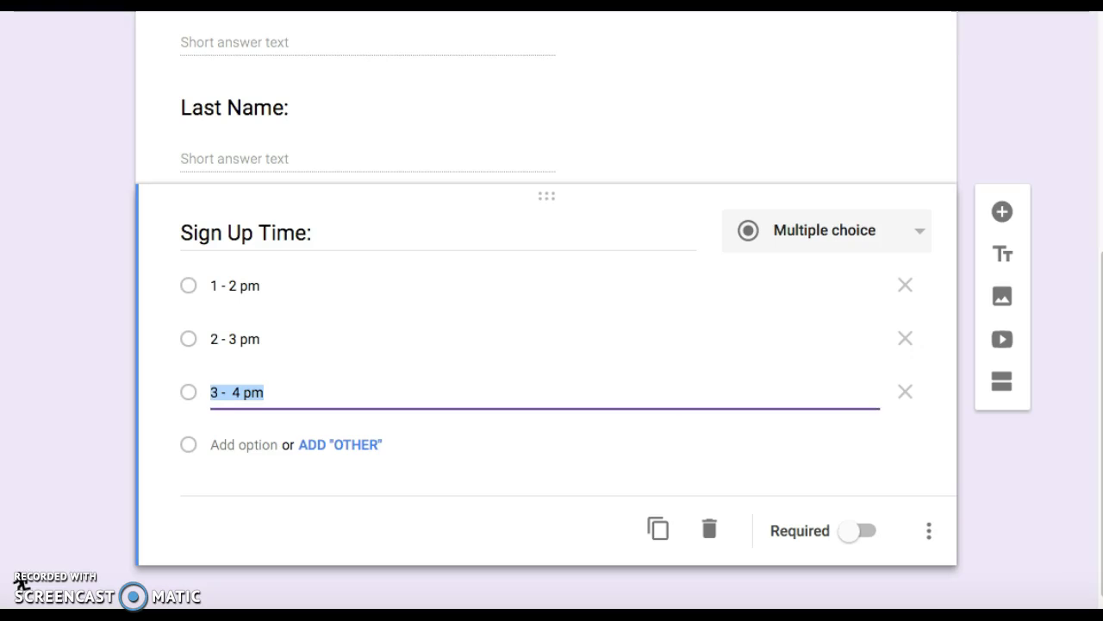
# - Switch to the Sample Form editor and check the add-ons installed for the form, including formRanger
pyautogui.scroll(5, 488, 236)
pyautogui.scroll(-1, 490, 238)
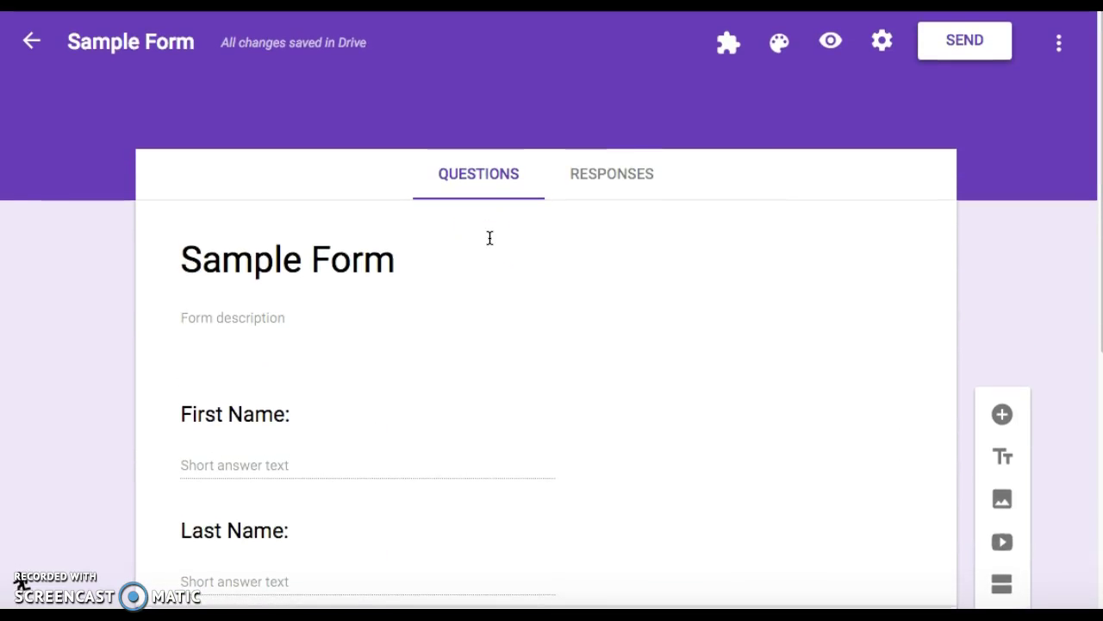
pyautogui.click(724, 50)
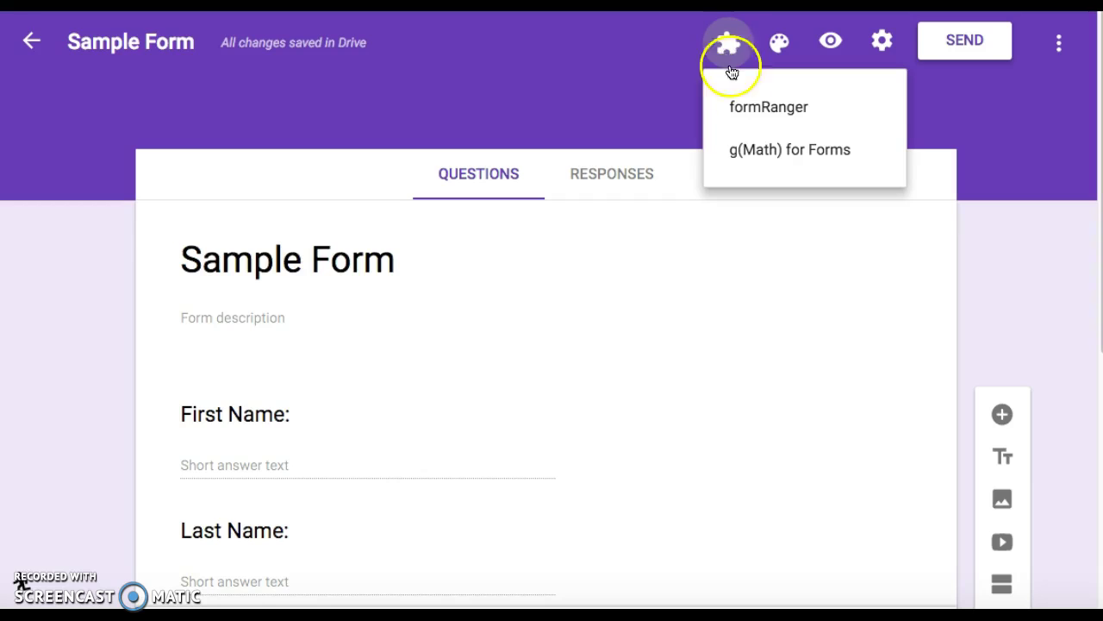
pyautogui.click(769, 114)
pyautogui.click(1009, 264)
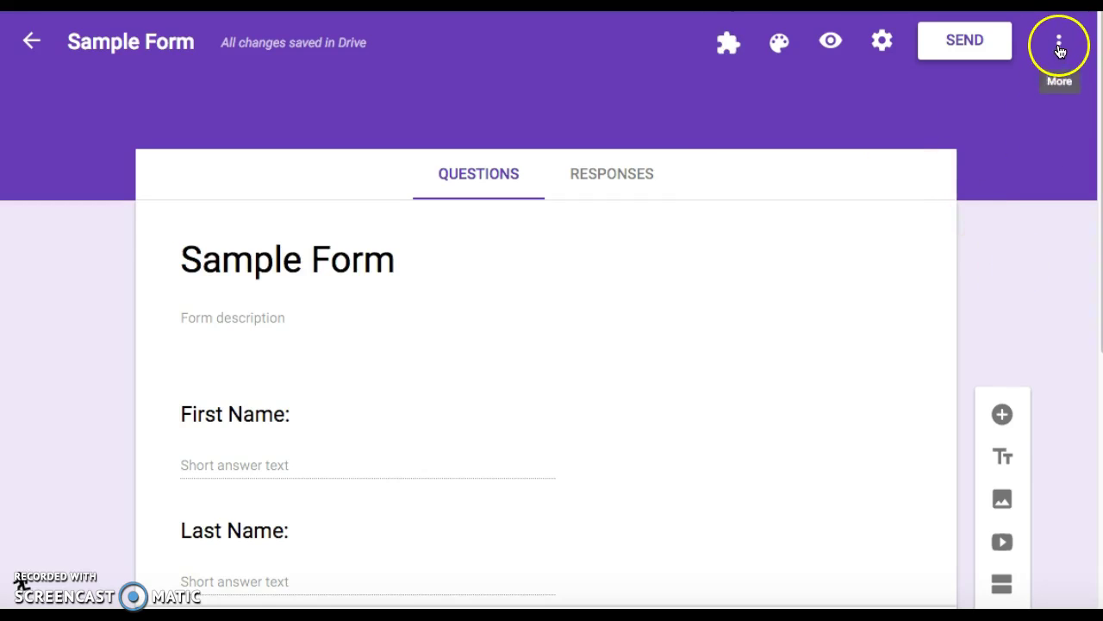
# - Browse the form's add-on store, search it for "form ranger" and close the store
pyautogui.click(1059, 57)
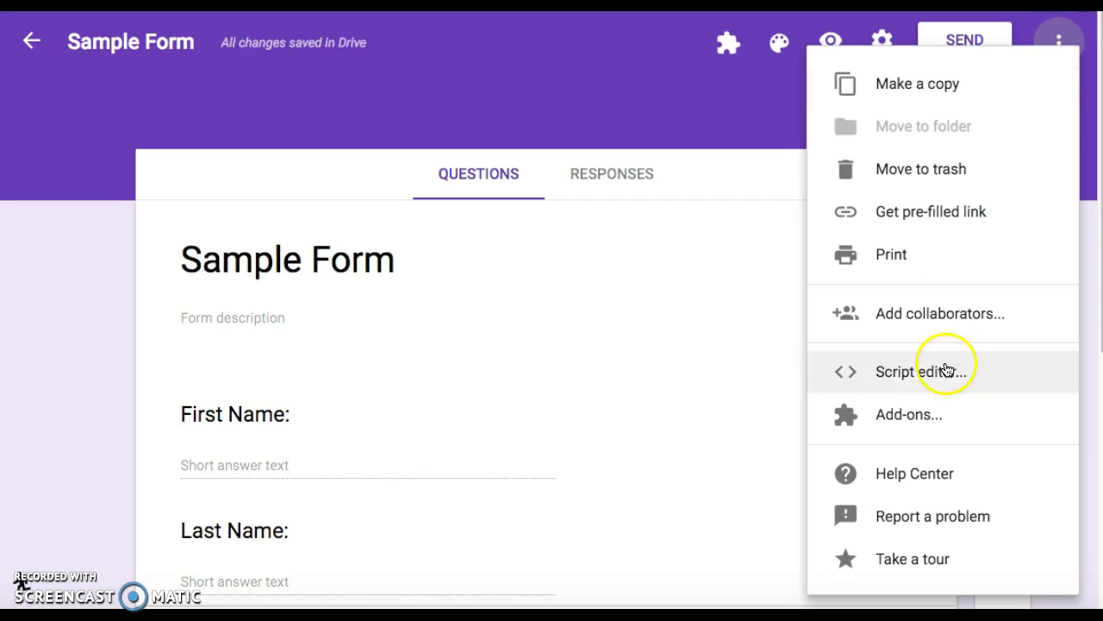
pyautogui.click(922, 412)
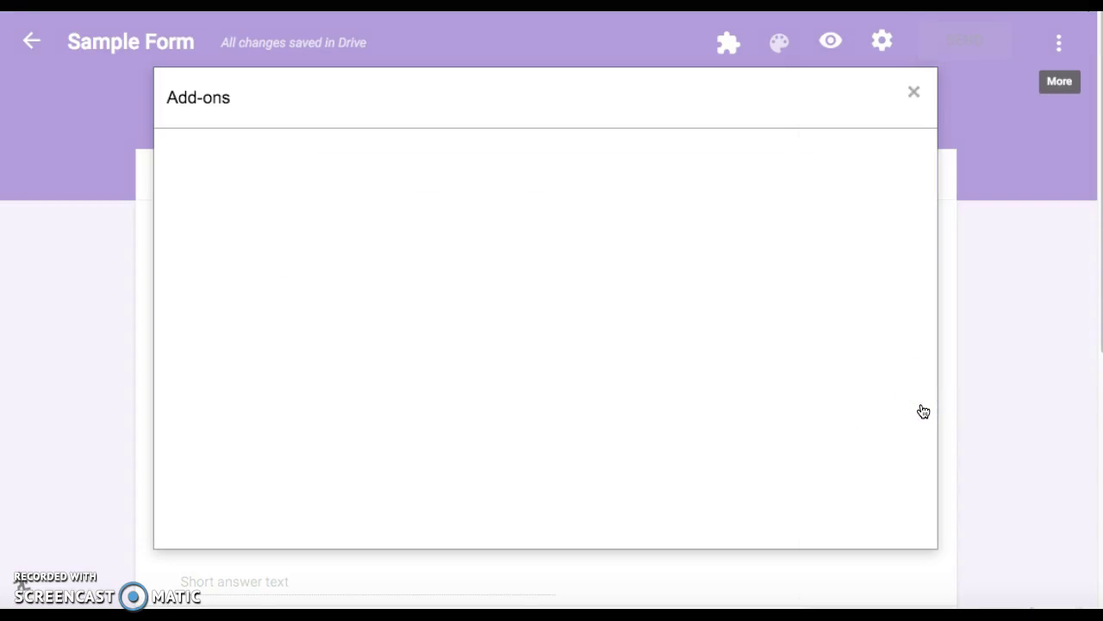
pyautogui.scroll(-5, 653, 321)
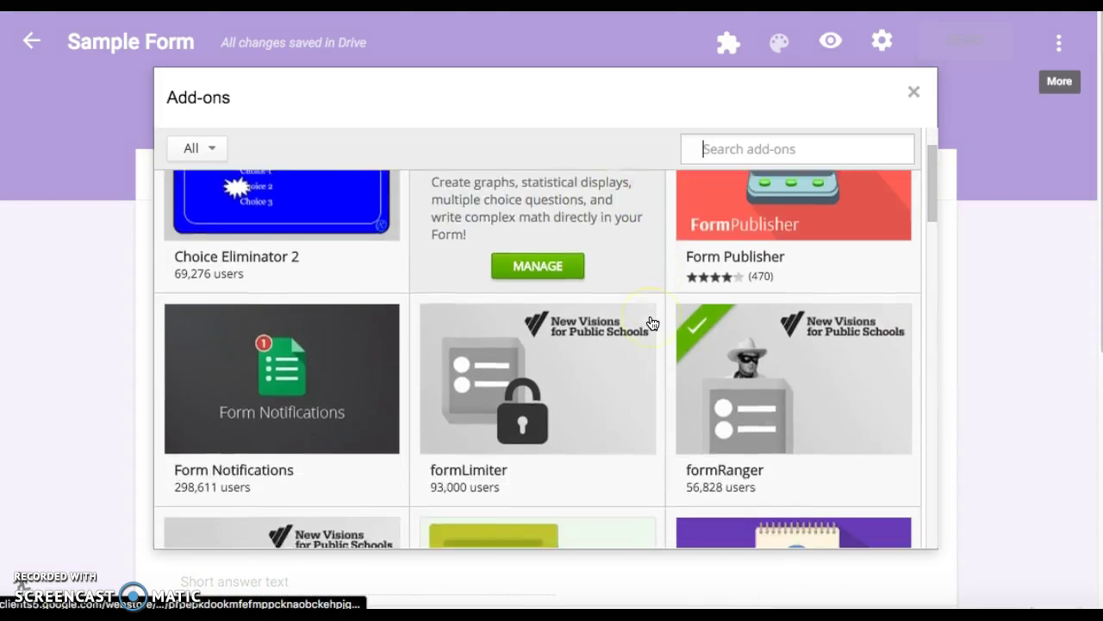
pyautogui.scroll(5, 653, 322)
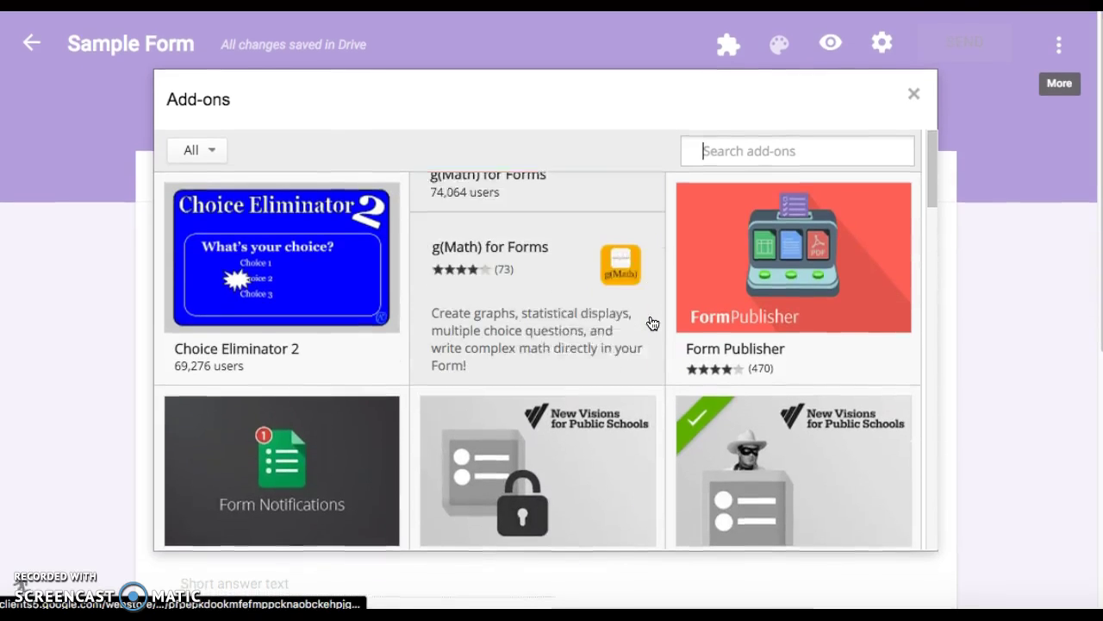
pyautogui.write('form')
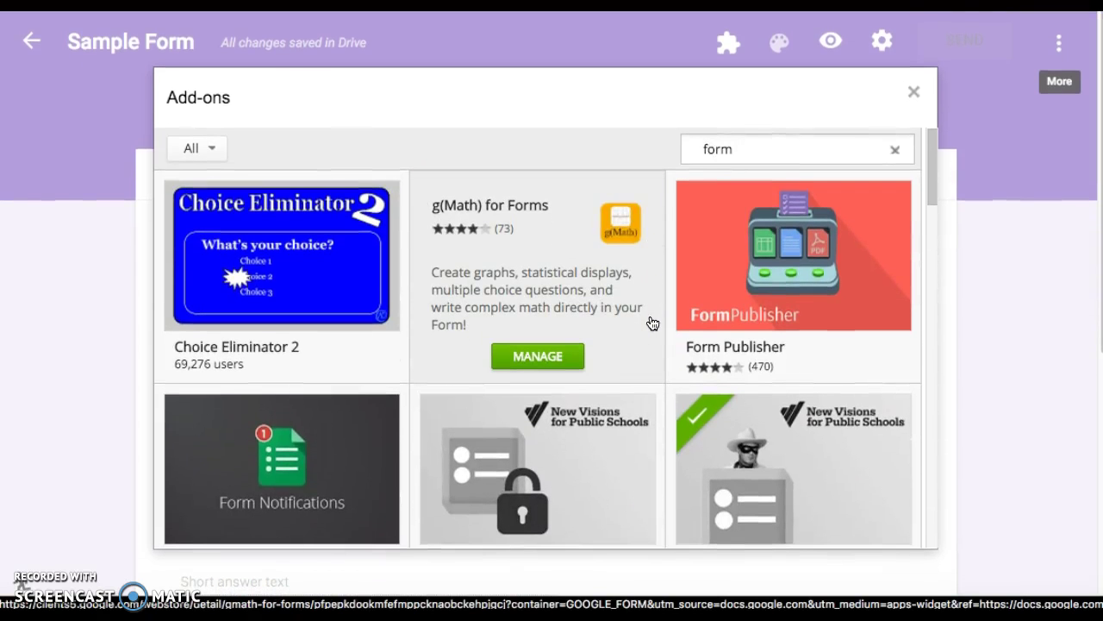
pyautogui.write(' ranger')
pyautogui.press('Return')
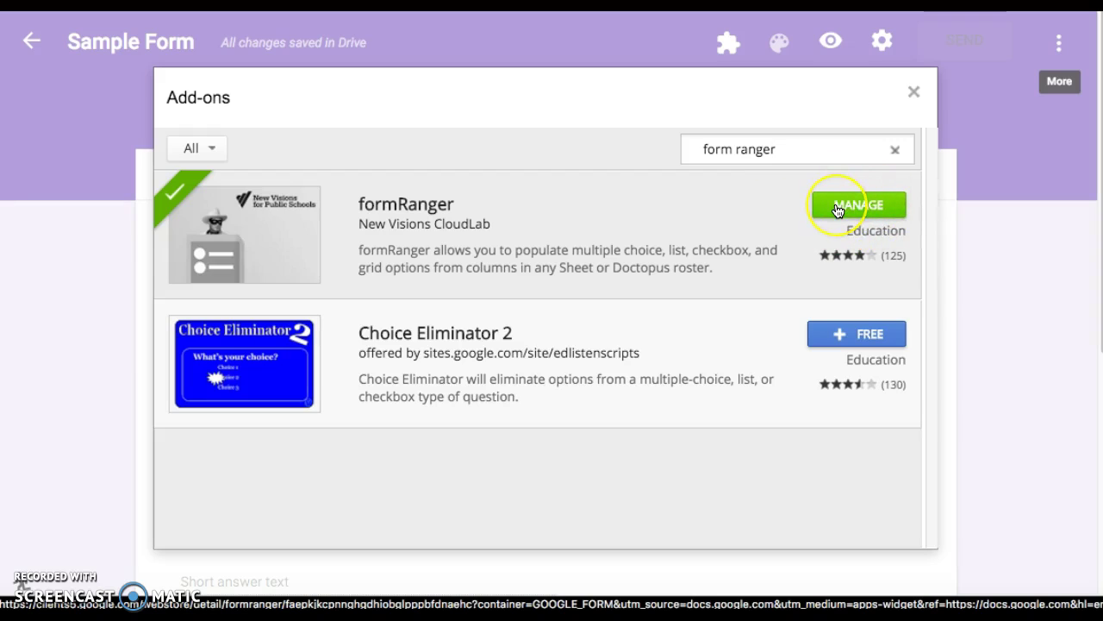
pyautogui.click(917, 95)
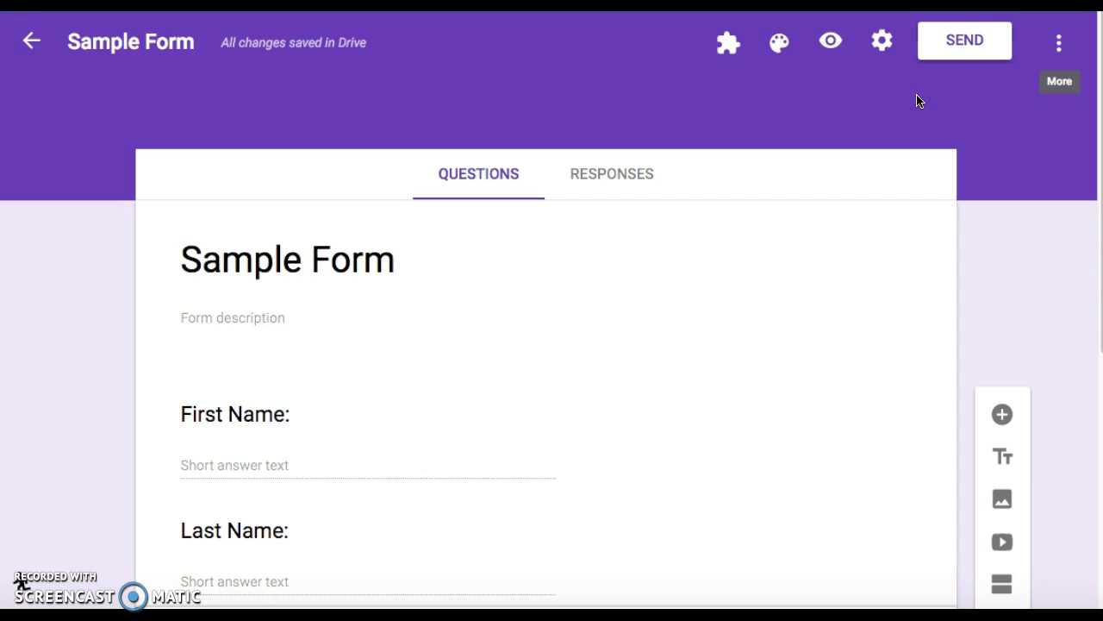
# - Start the formRanger add-on on the Sample Form
pyautogui.click(721, 44)
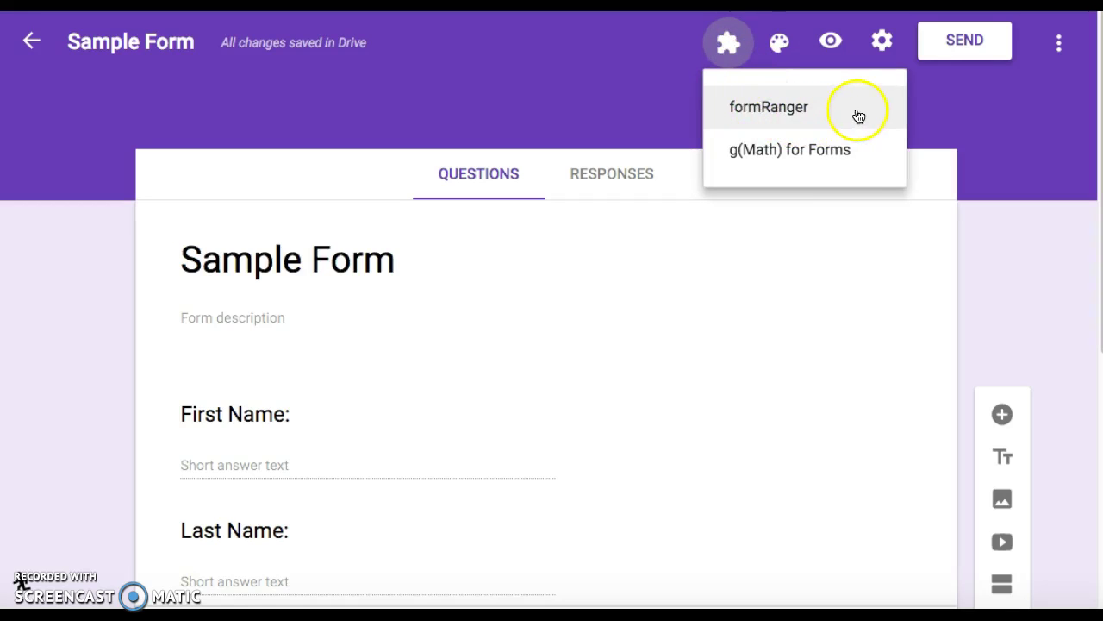
pyautogui.click(782, 116)
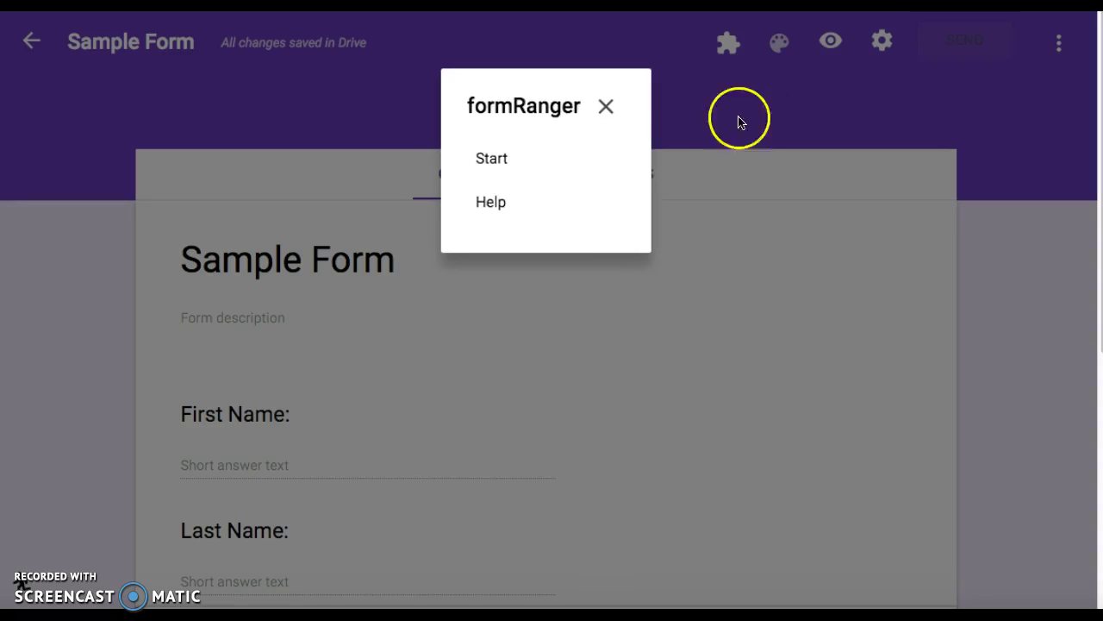
pyautogui.click(498, 164)
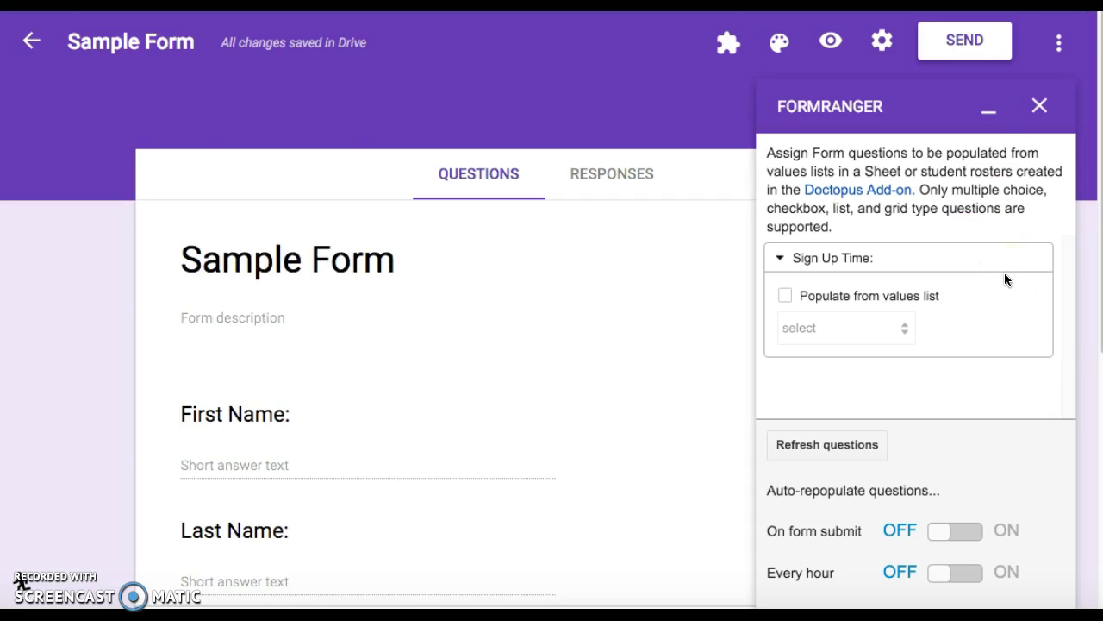
# - Set the form's Sign Up Time question to populate from a new values list in formRanger
pyautogui.scroll(-1, 1005, 272)
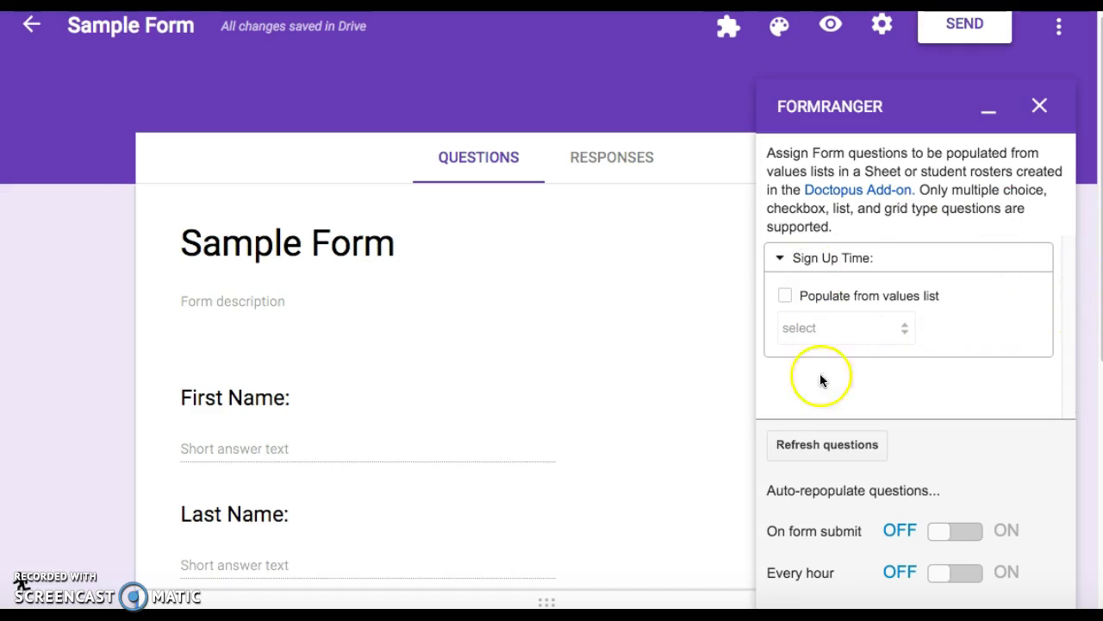
pyautogui.scroll(-4, 595, 436)
pyautogui.click(594, 437)
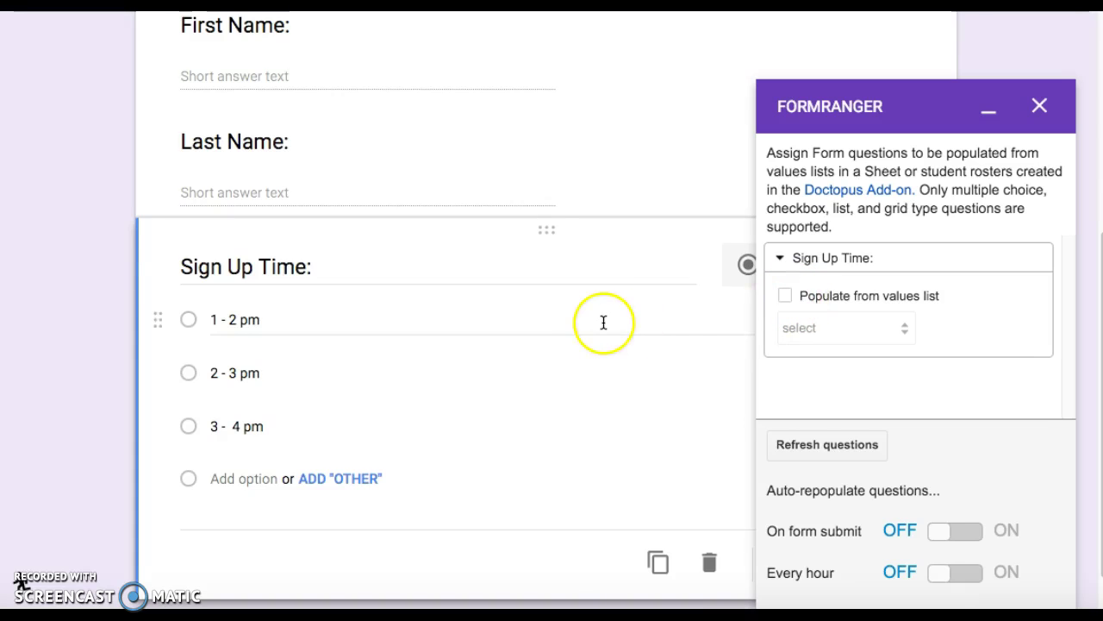
pyautogui.scroll(1, 603, 320)
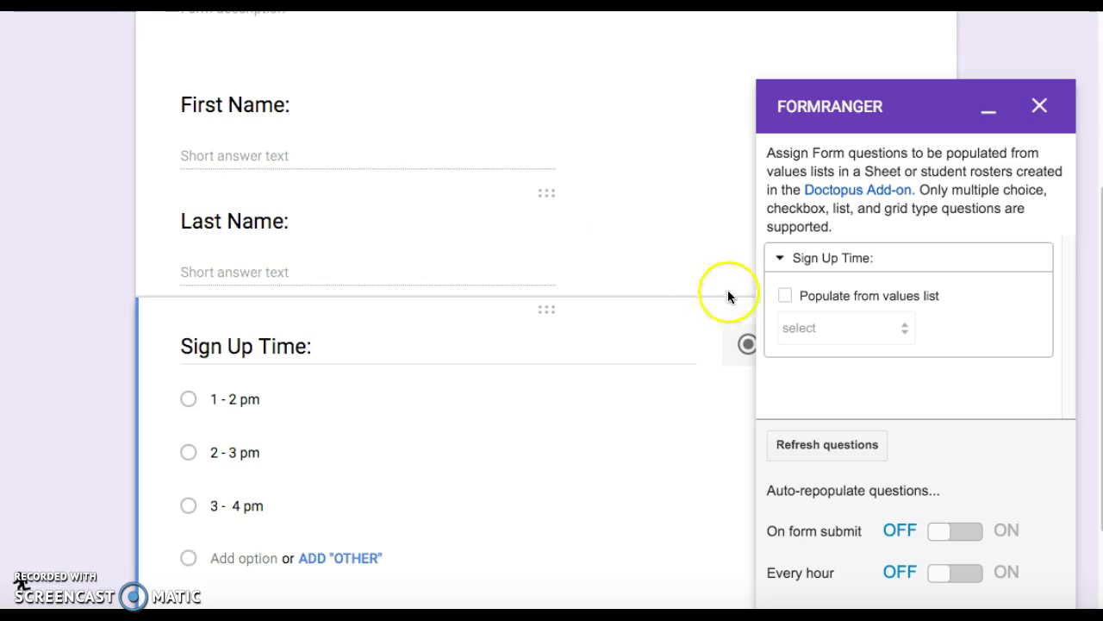
pyautogui.click(785, 297)
pyautogui.click(843, 329)
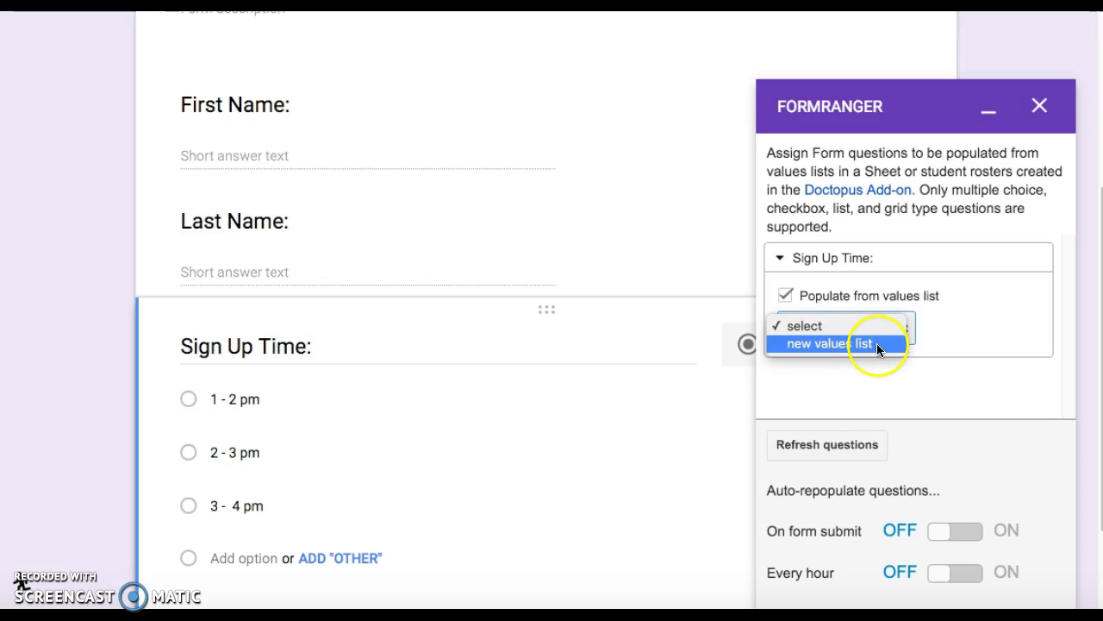
pyautogui.click(877, 343)
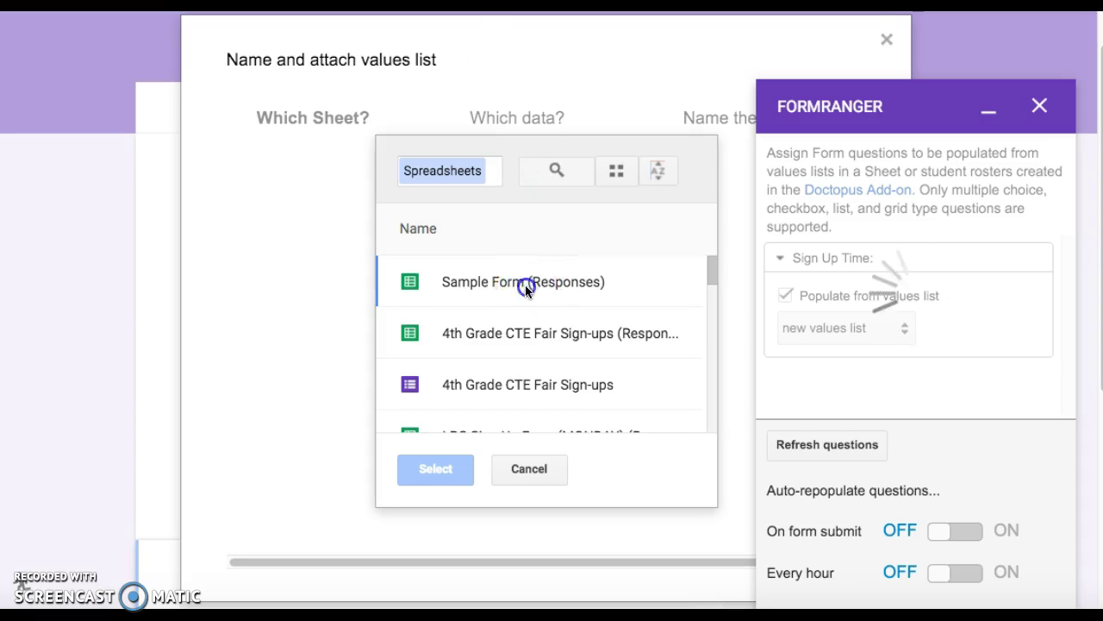
# - Source the values list from the Revised Session Name column of the Session Limits sheet in Sample Form (Responses)
pyautogui.click(525, 287)
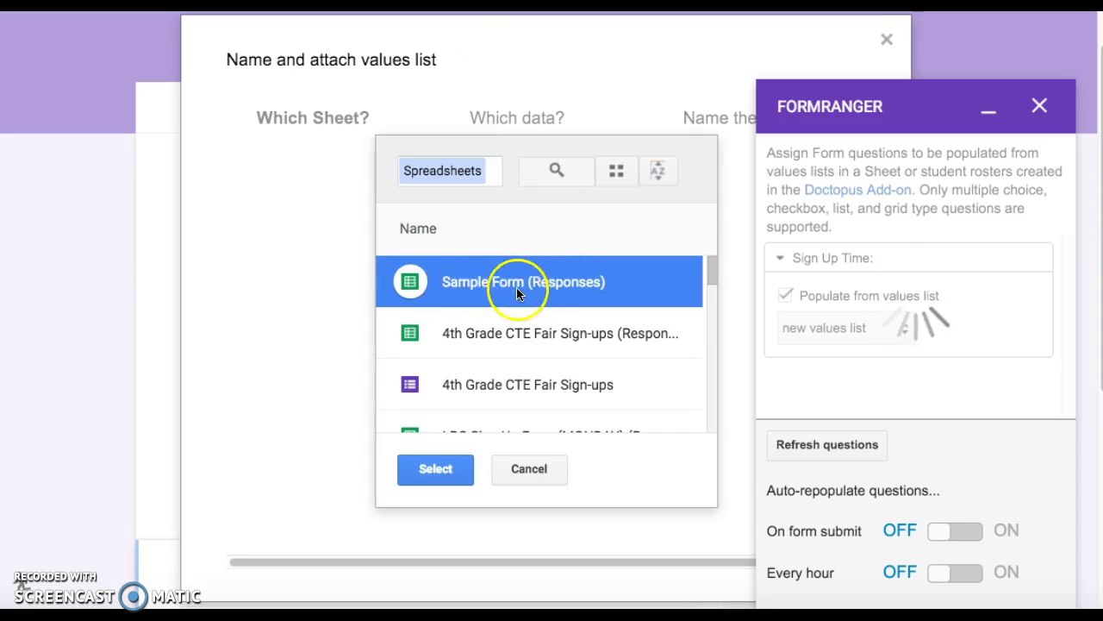
pyautogui.click(436, 475)
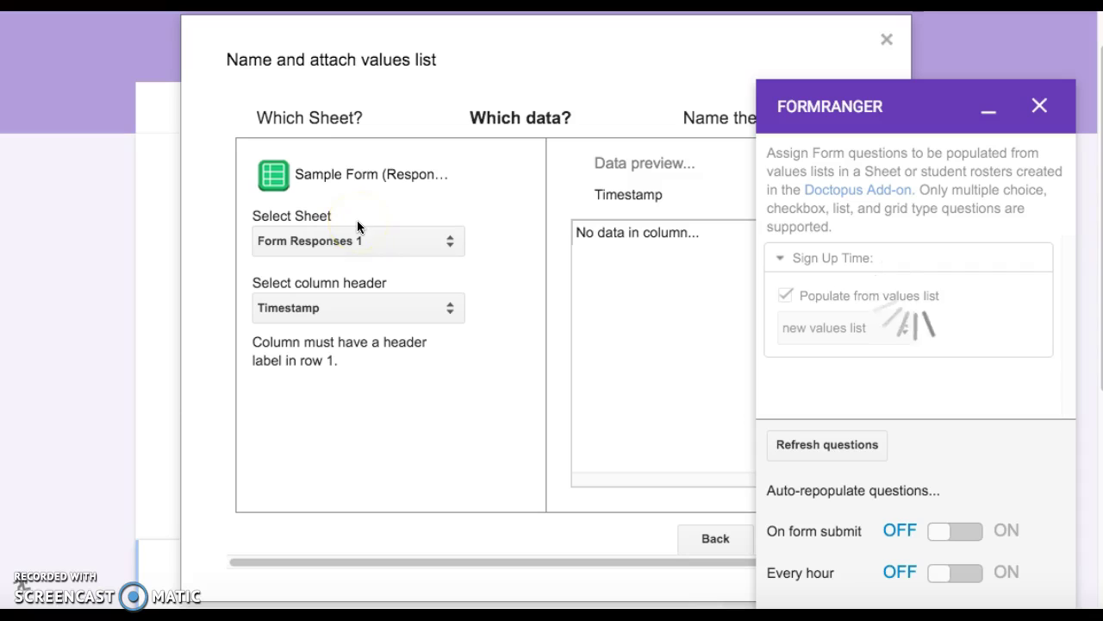
pyautogui.click(432, 242)
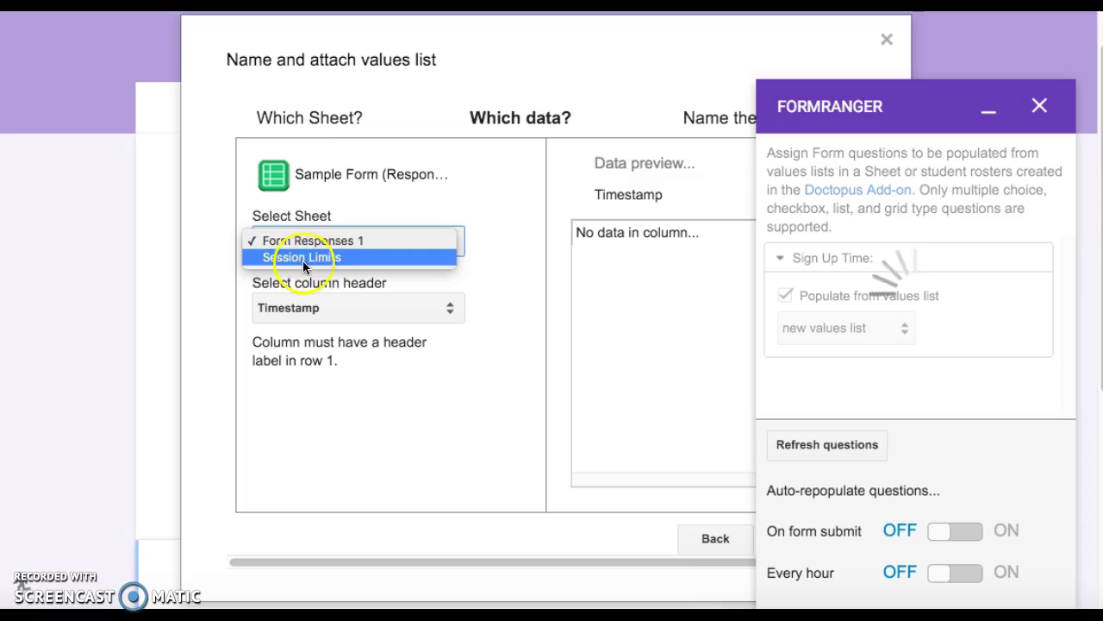
pyautogui.press('Escape')
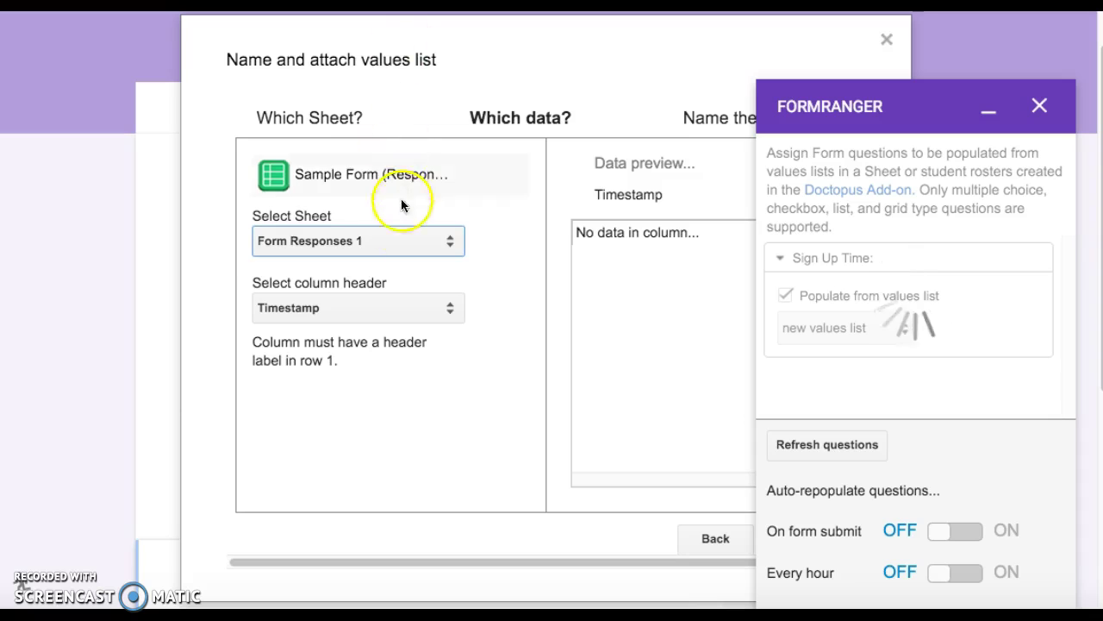
pyautogui.click(383, 240)
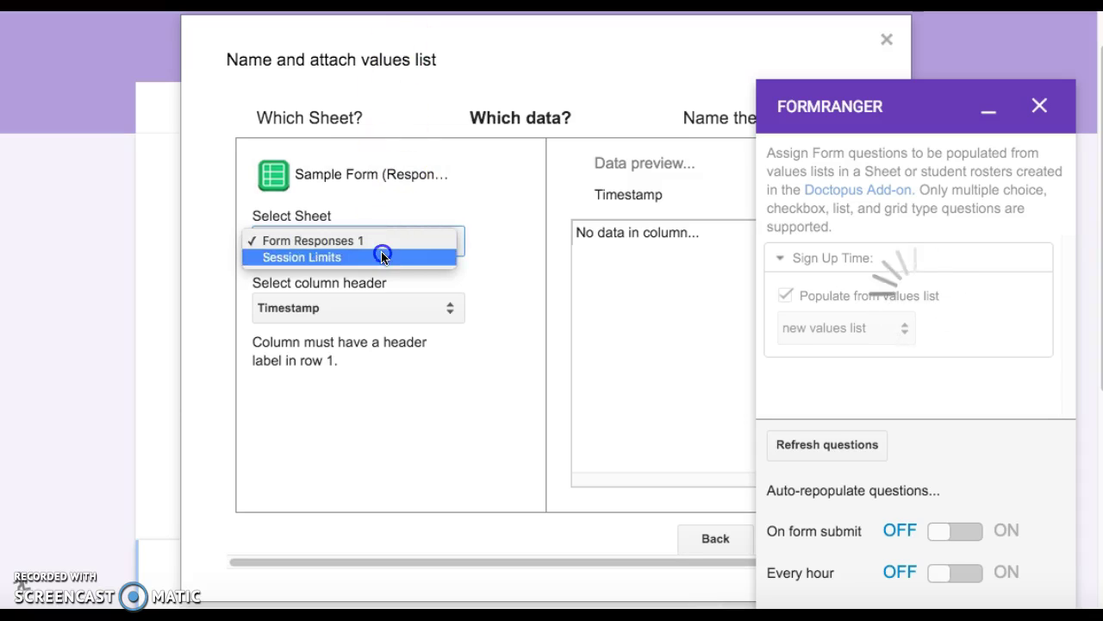
pyautogui.click(382, 256)
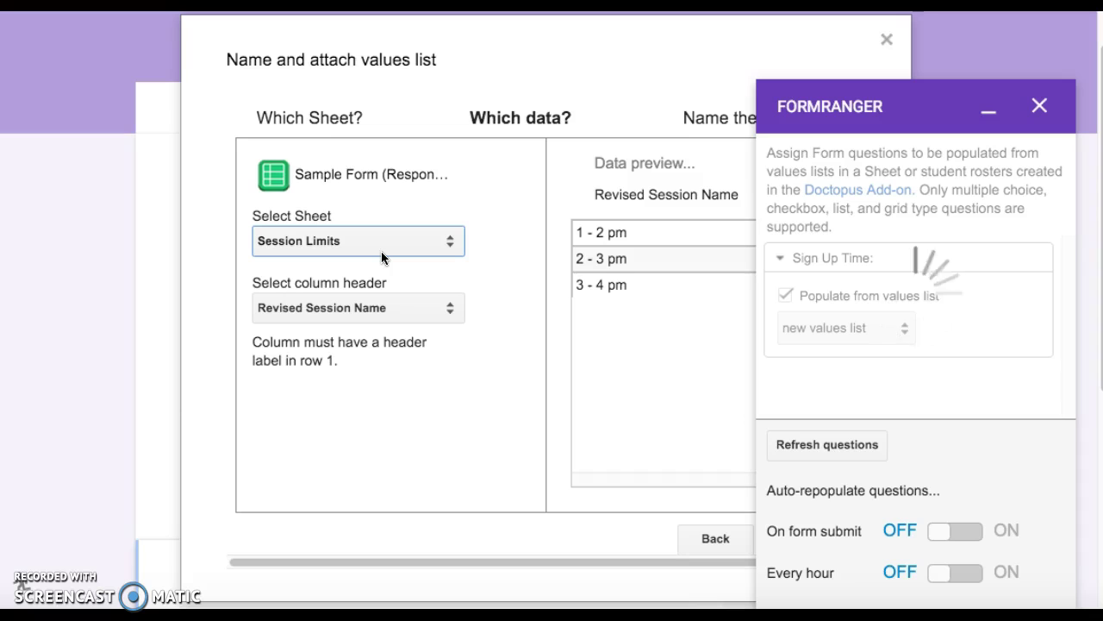
pyautogui.click(419, 308)
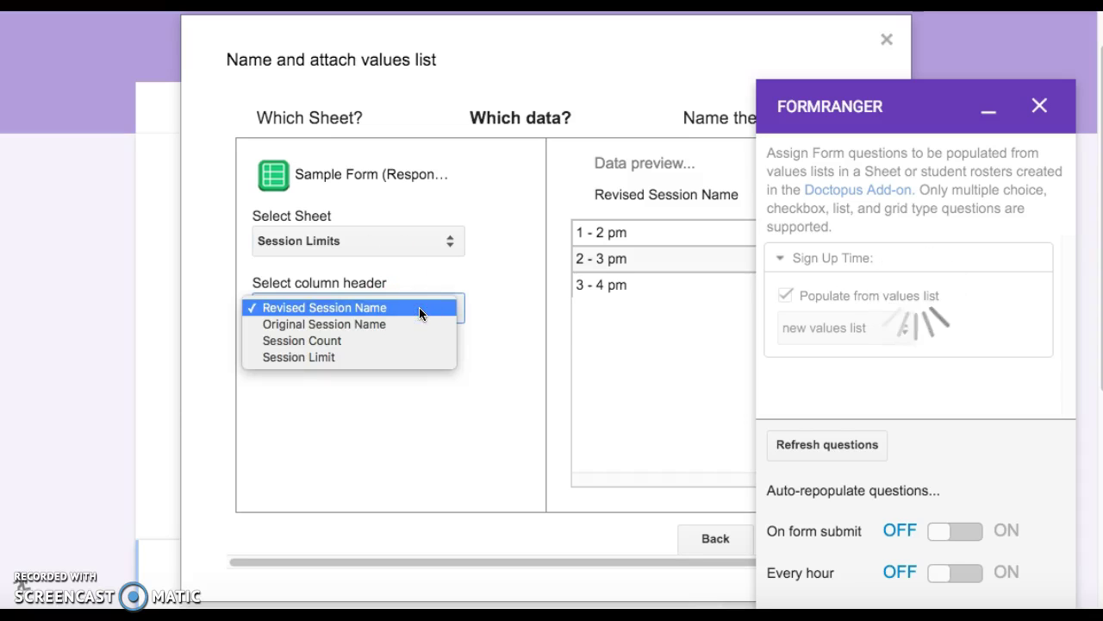
pyautogui.click(345, 308)
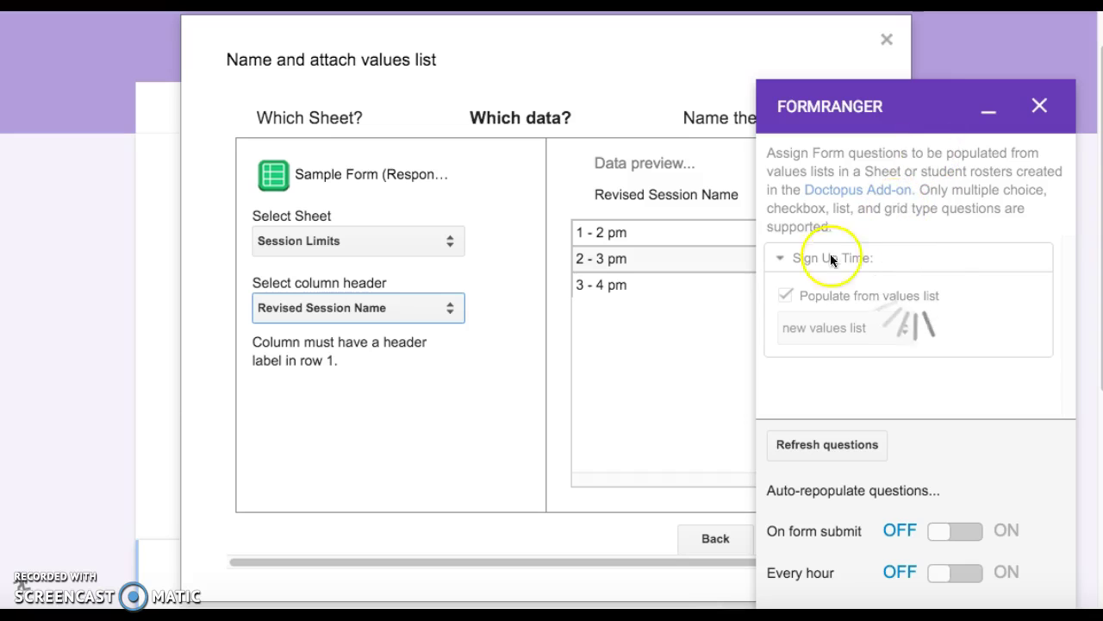
# - Name the values list Session Names, save it to populate the Sign Up Time question, and check the question's options
pyautogui.click(1043, 110)
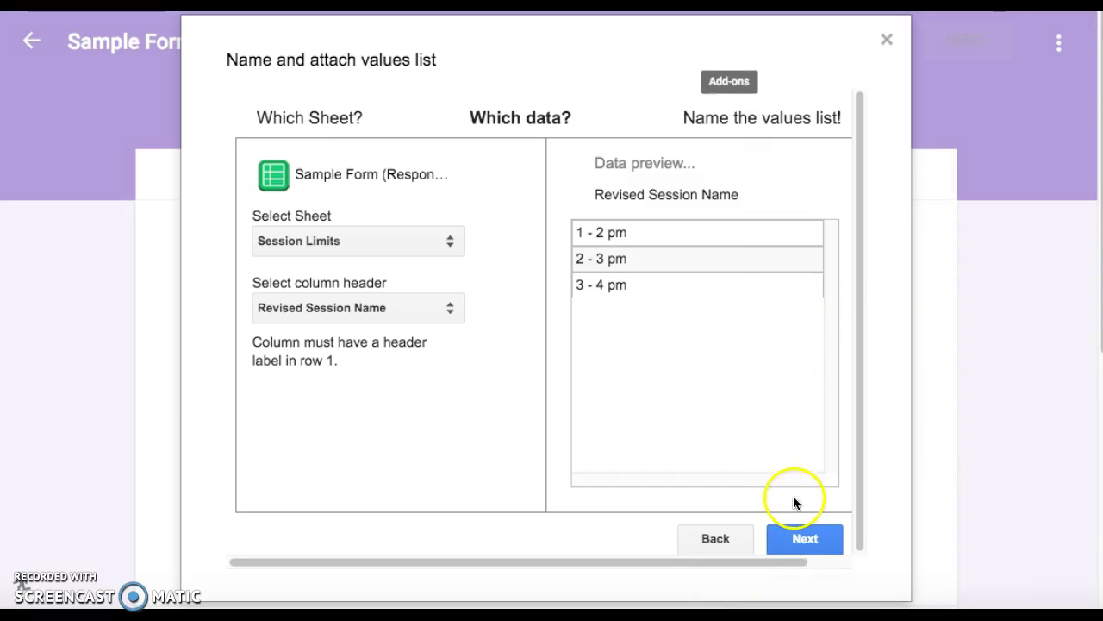
pyautogui.click(800, 540)
pyautogui.click(538, 313)
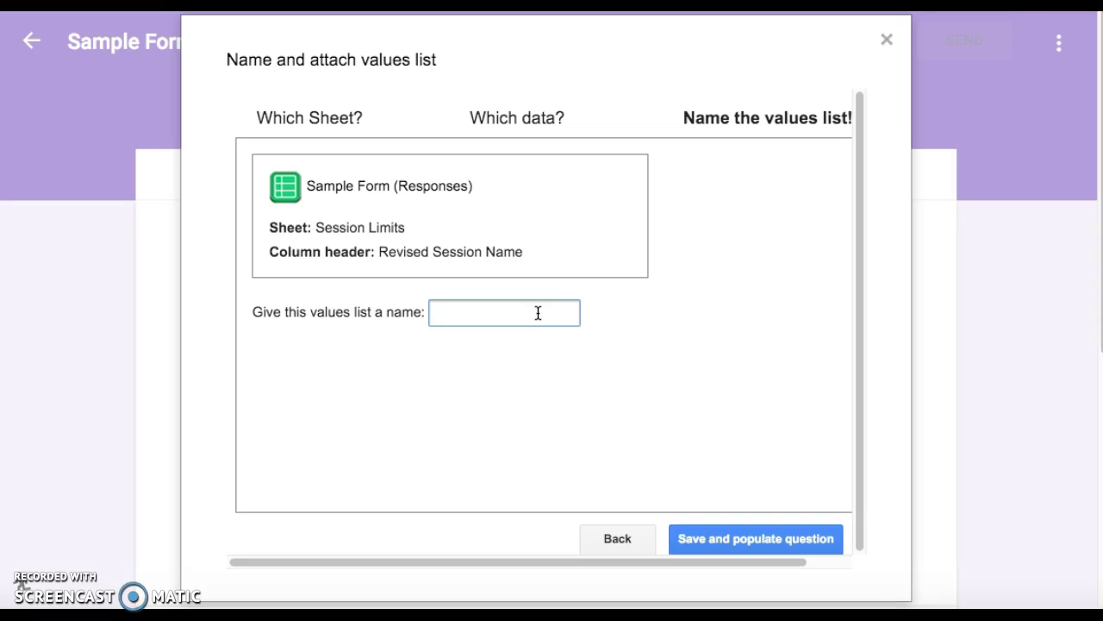
pyautogui.write('Session Names')
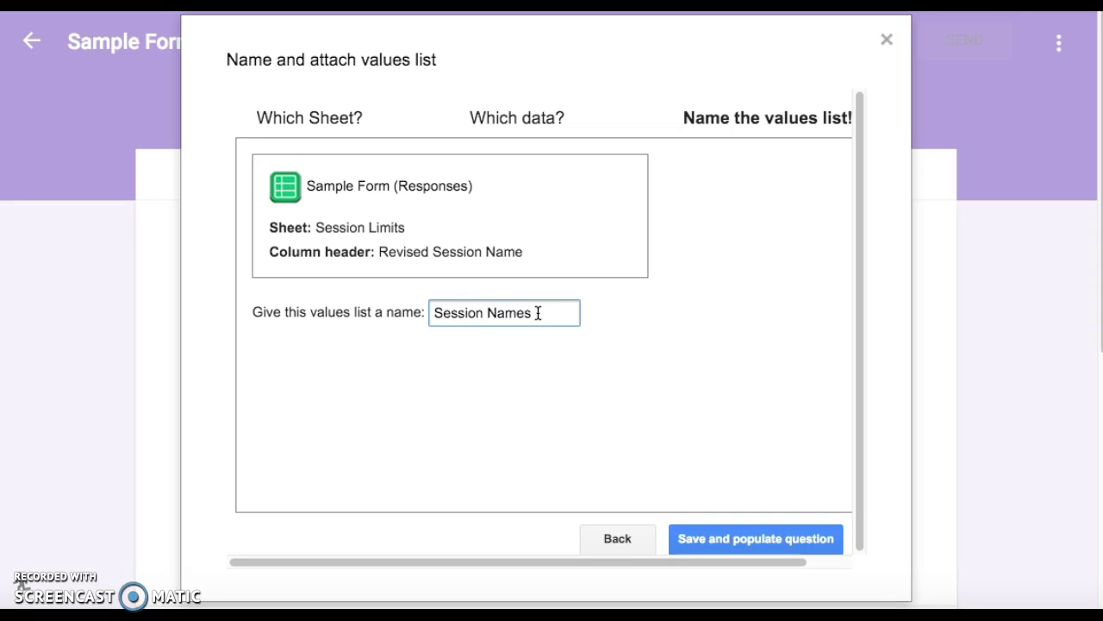
pyautogui.click(718, 544)
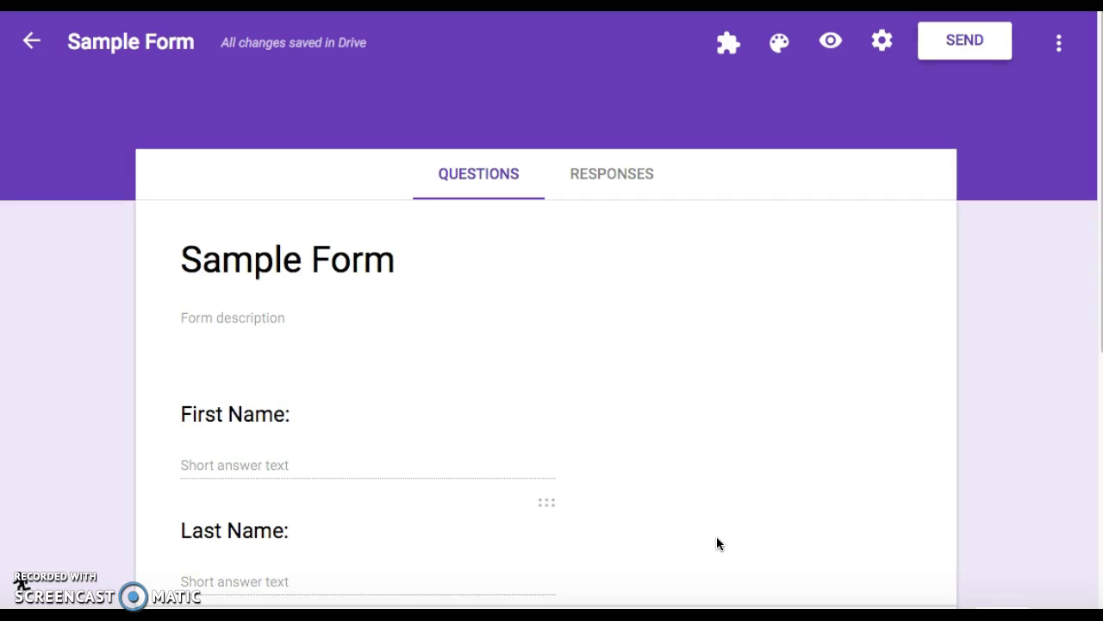
pyautogui.click(670, 459)
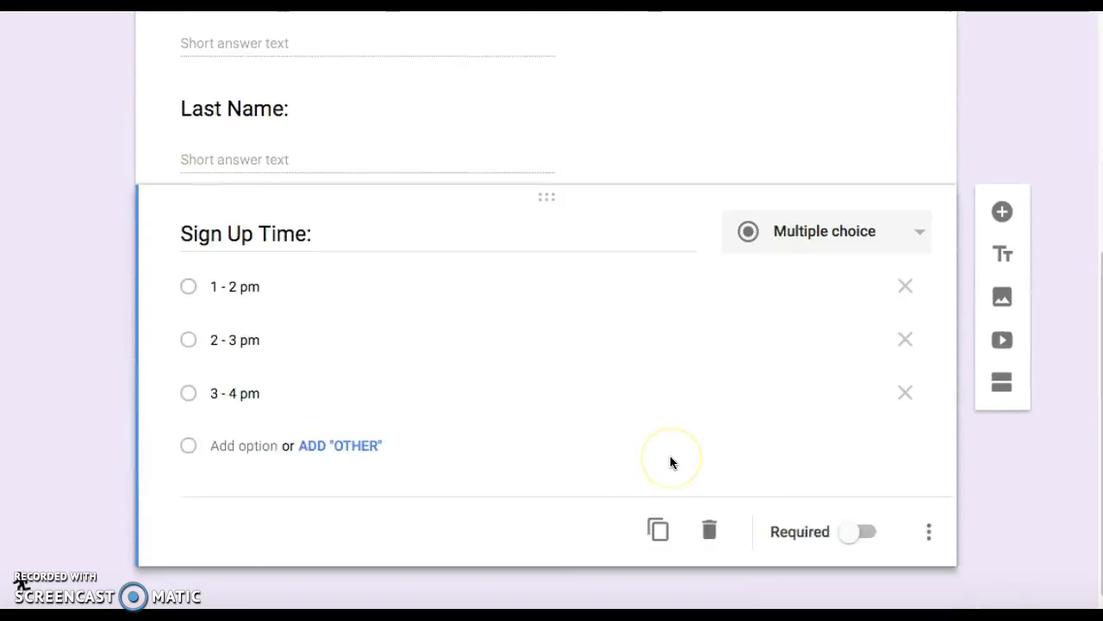
pyautogui.scroll(5, 670, 463)
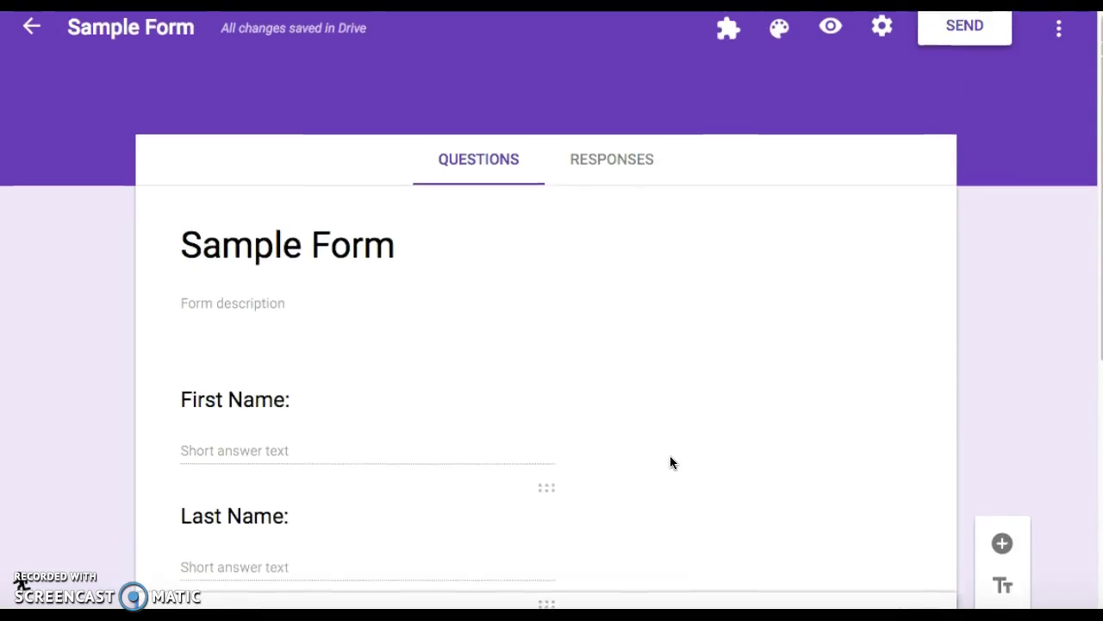
# - Restart formRanger on the form and turn on auto-repopulating questions both on form submit and every hour
pyautogui.click(746, 77)
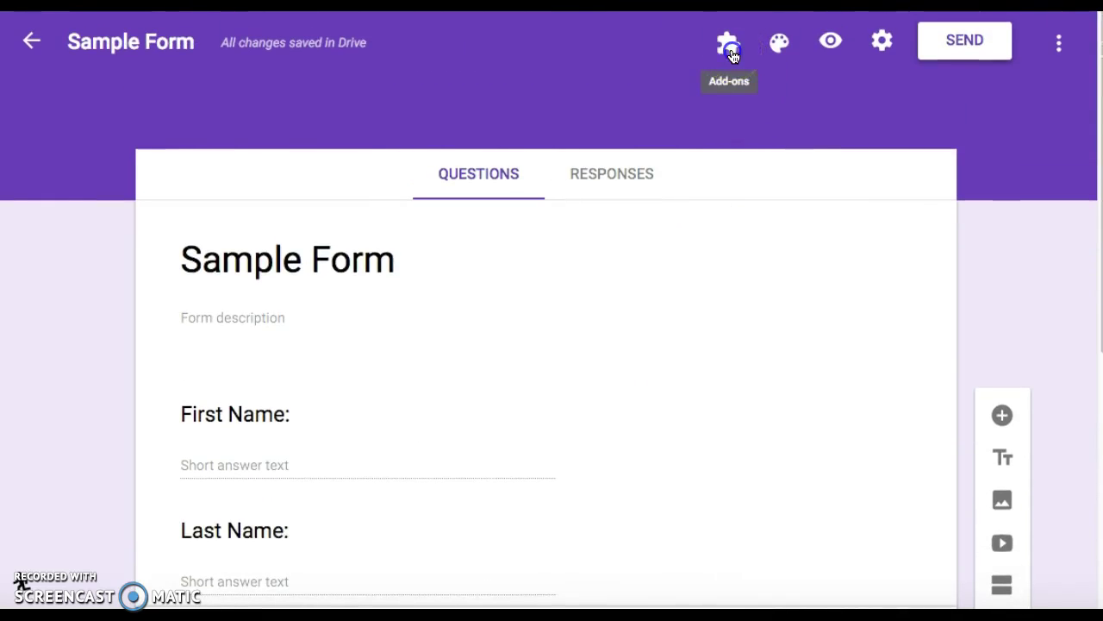
pyautogui.click(729, 52)
pyautogui.click(758, 105)
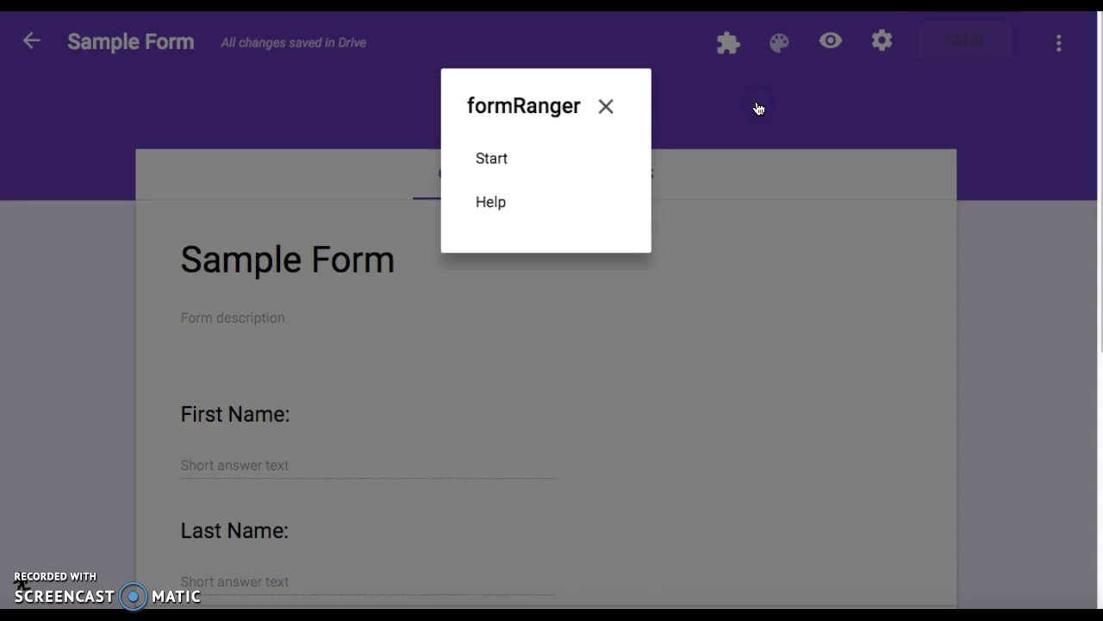
pyautogui.click(483, 158)
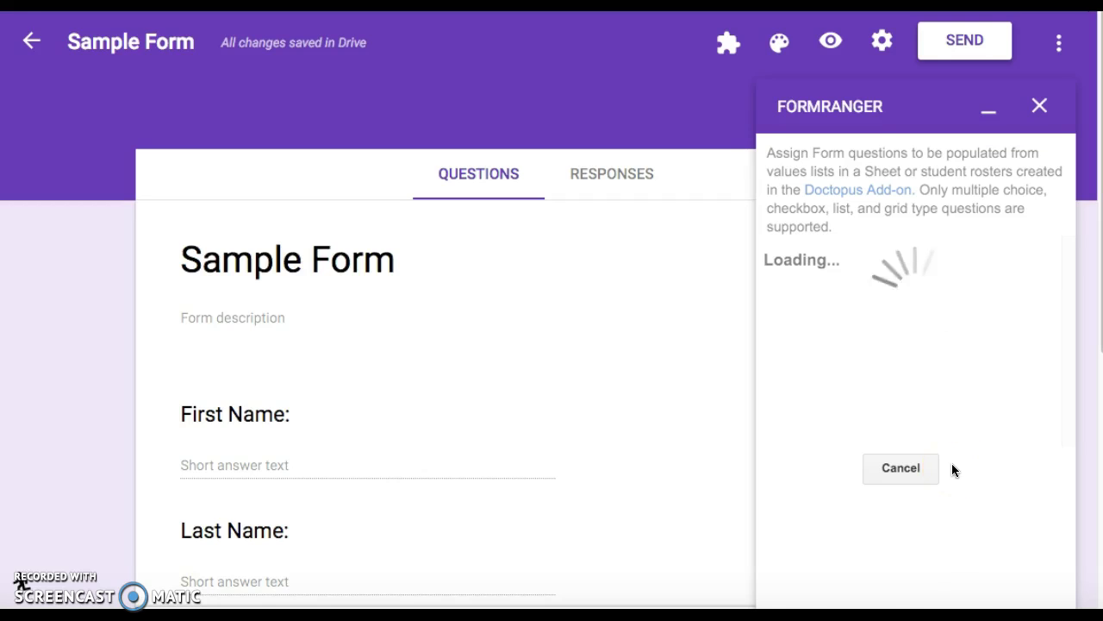
pyautogui.scroll(-1, 952, 469)
pyautogui.click(925, 495)
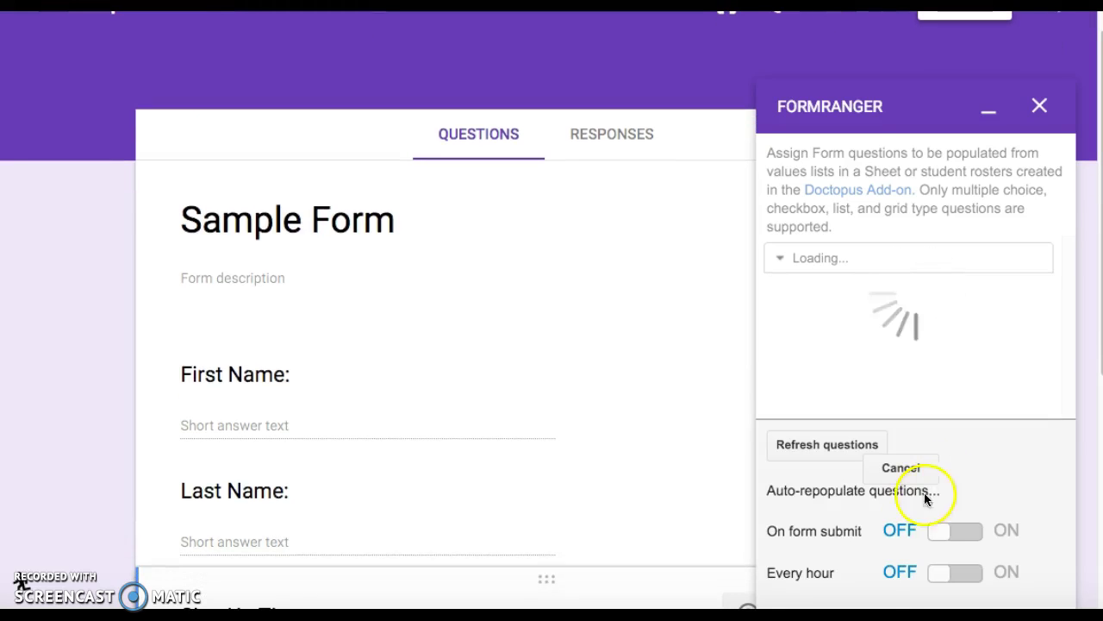
pyautogui.click(957, 533)
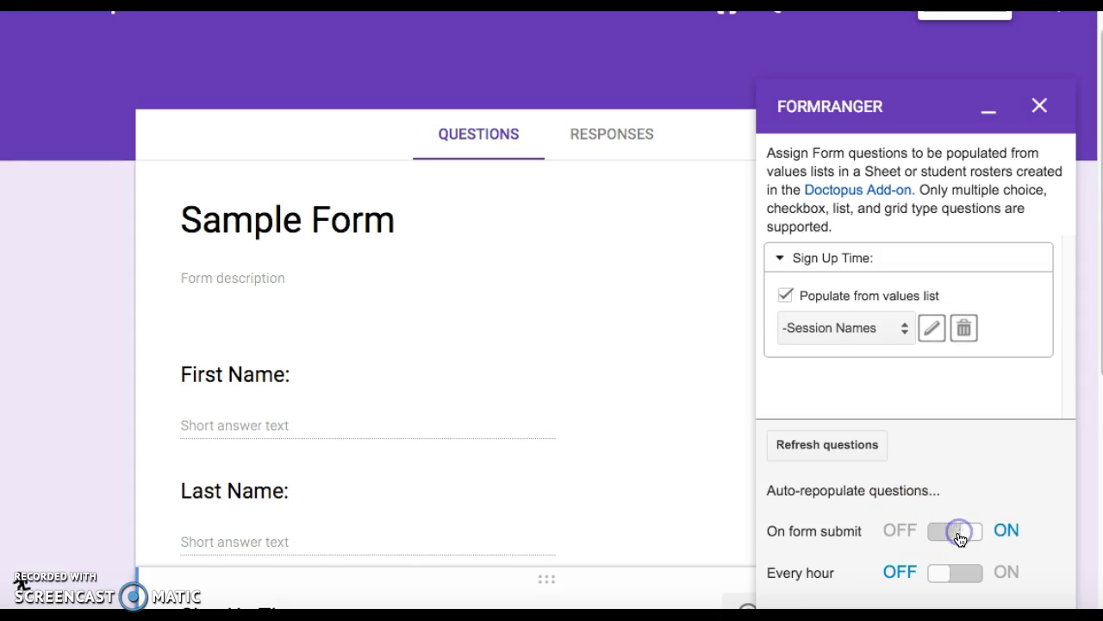
pyautogui.click(954, 578)
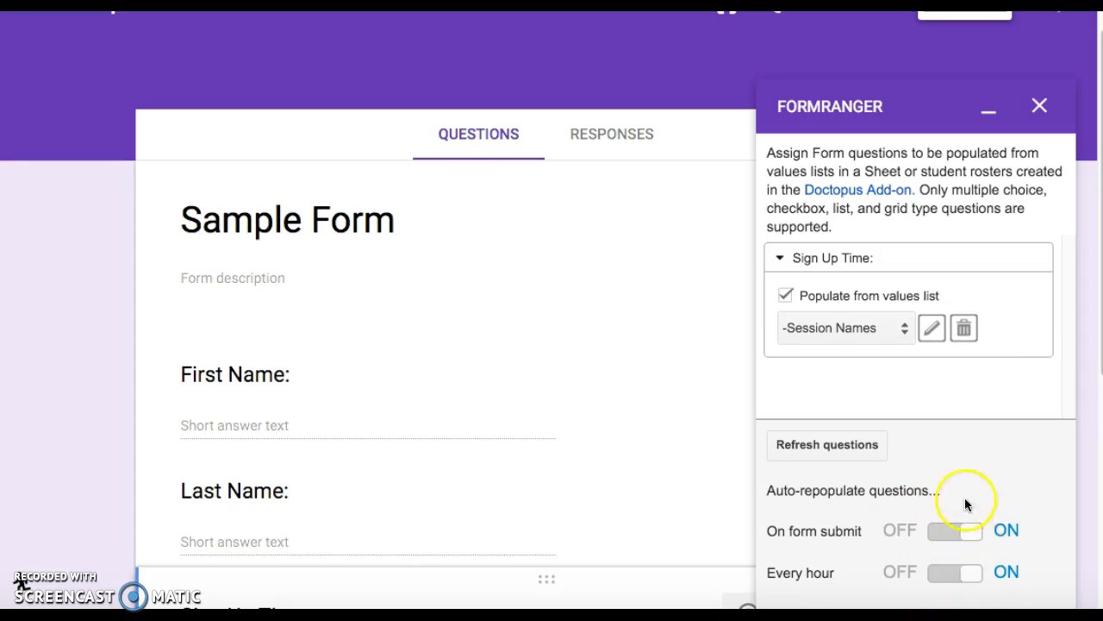
pyautogui.click(1040, 106)
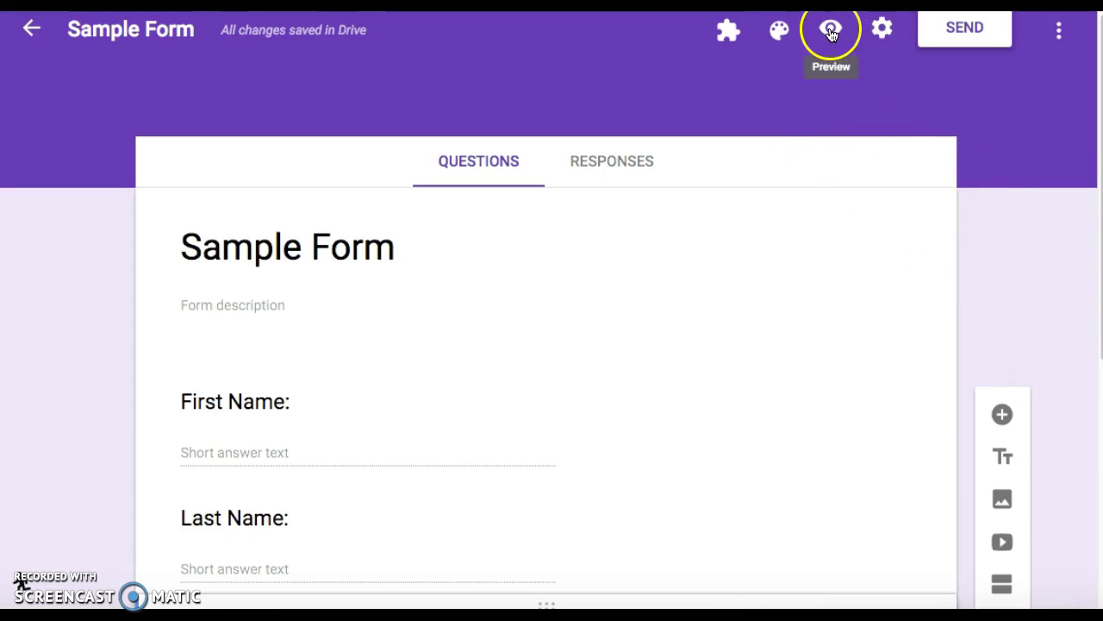
# - Copy the Sample Form's link with the URL shortened from the form's sending options
pyautogui.click(963, 37)
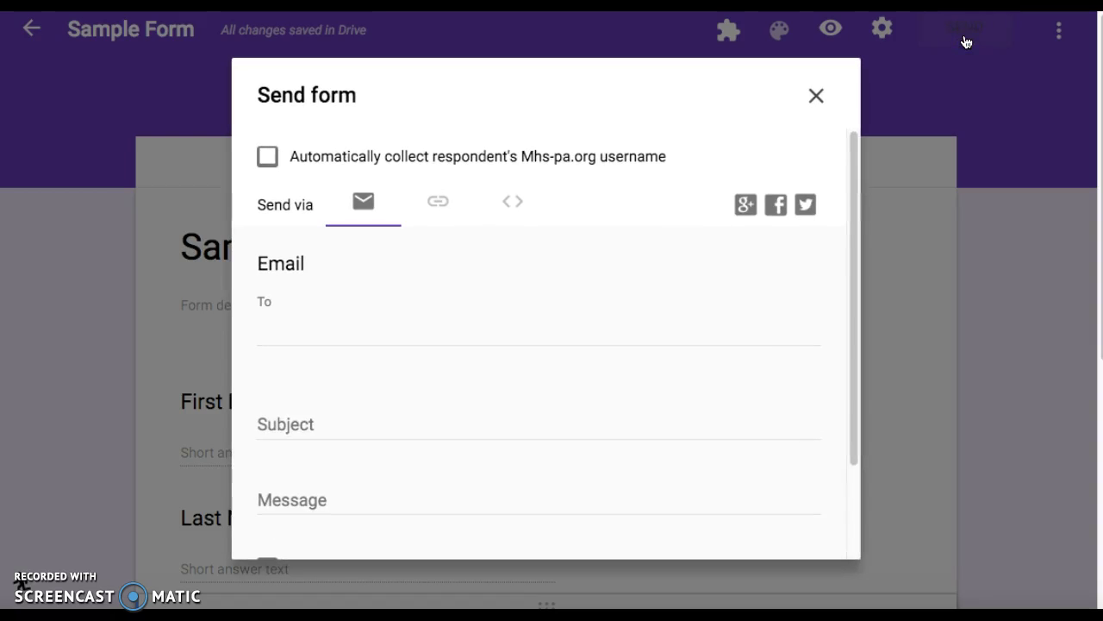
pyautogui.click(439, 201)
pyautogui.click(265, 361)
pyautogui.click(267, 353)
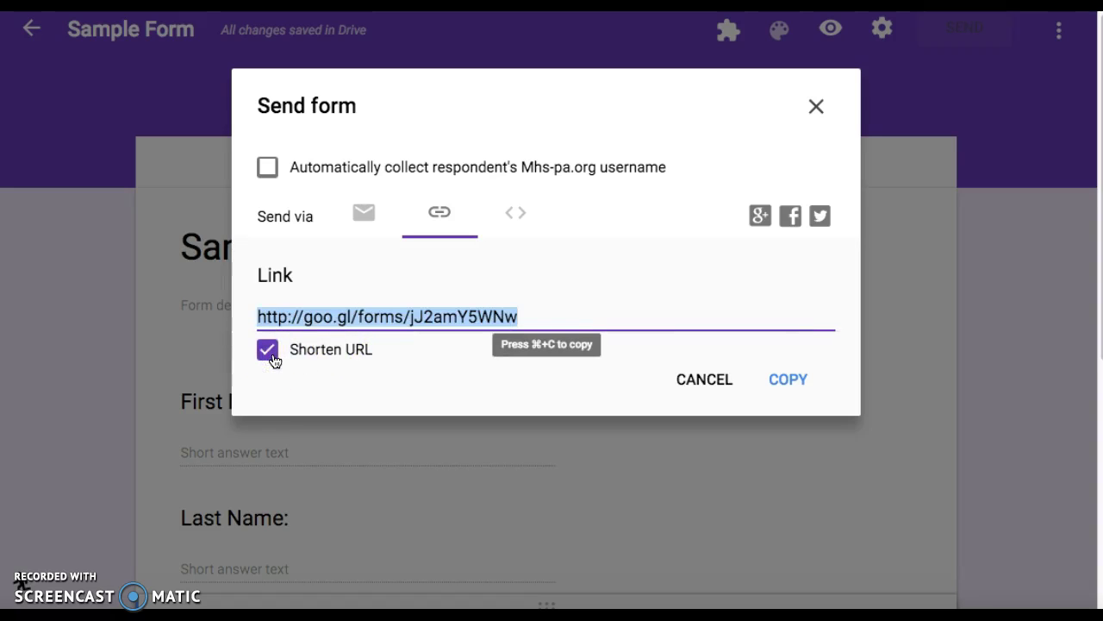
pyautogui.rightClick(400, 319)
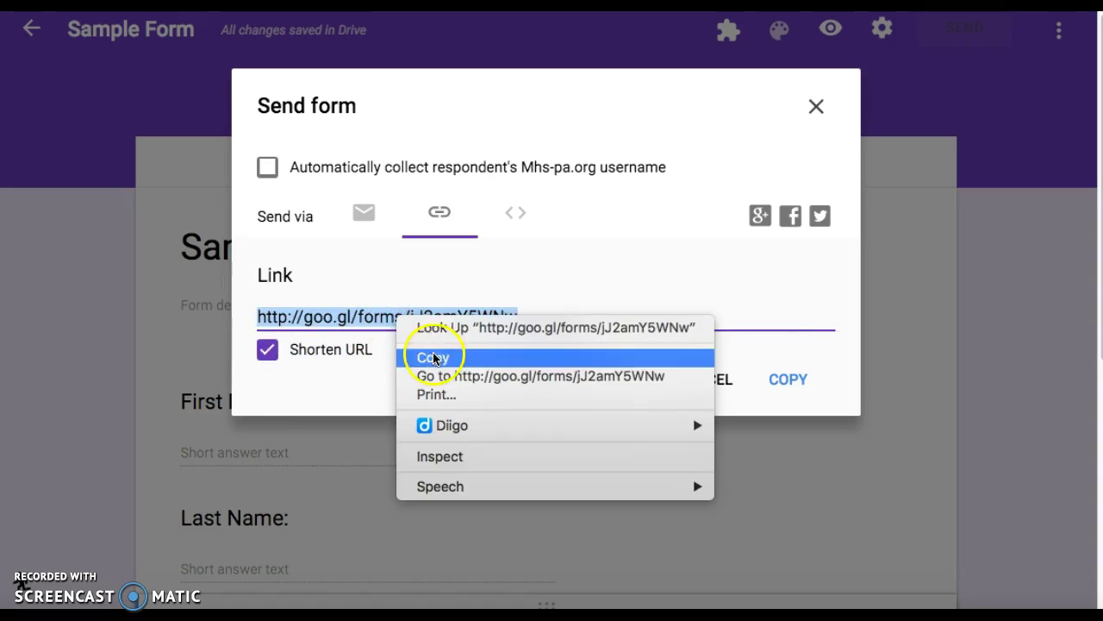
pyautogui.click(434, 359)
pyautogui.click(704, 380)
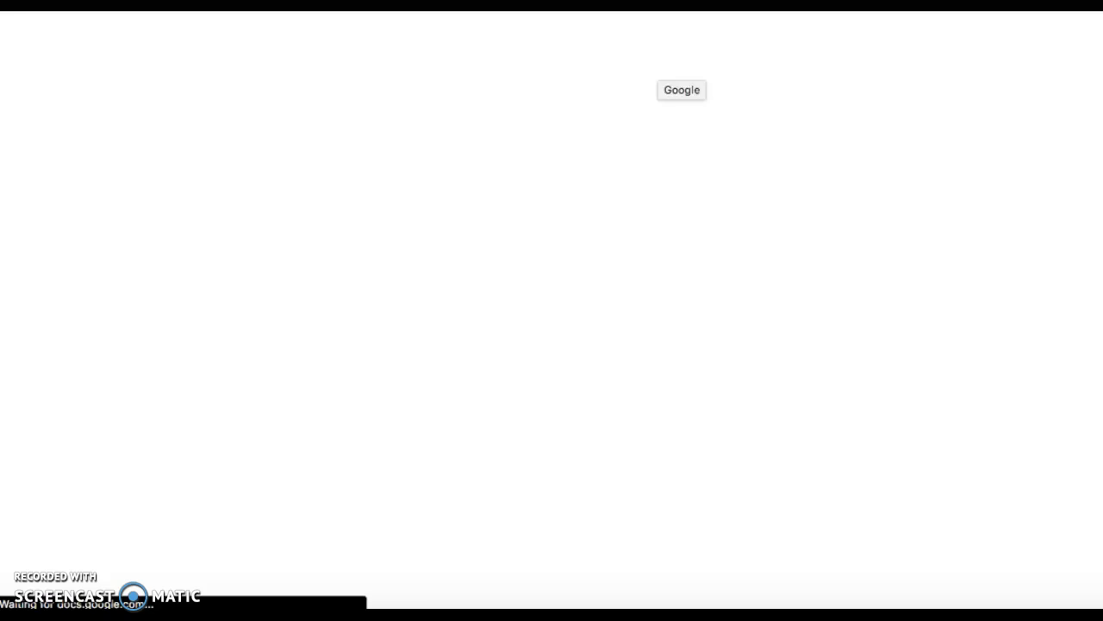
# - Fill in the live form with the respondent's first and last name, choose the 1 - 2 pm sign-up time and submit it
pyautogui.scroll(-3, 463, 298)
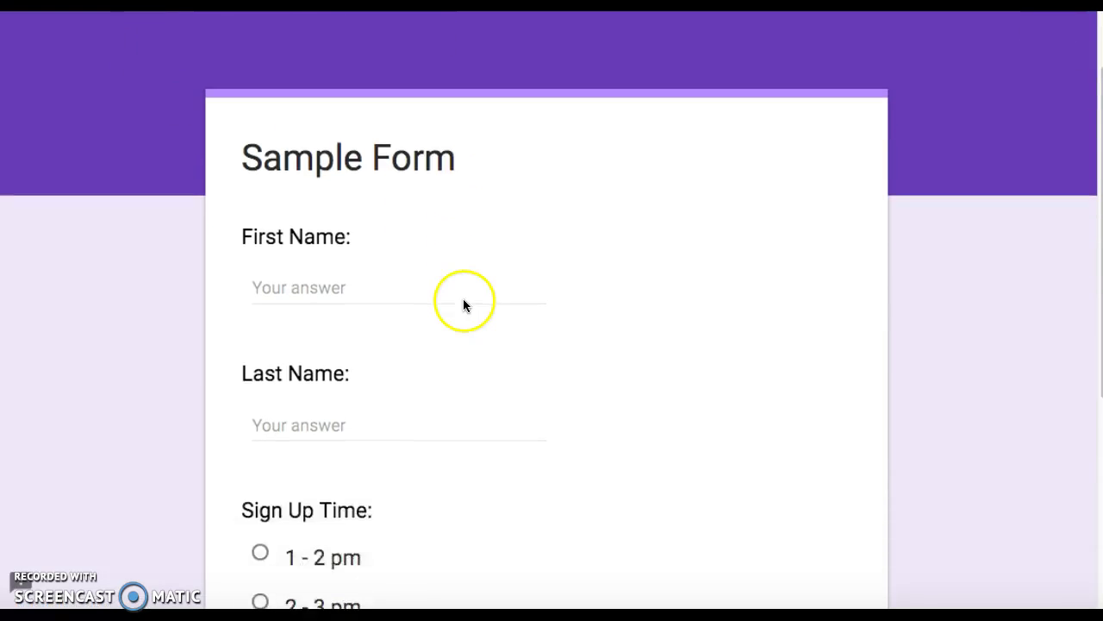
pyautogui.click(329, 271)
pyautogui.click(297, 386)
pyautogui.write('Bergman')
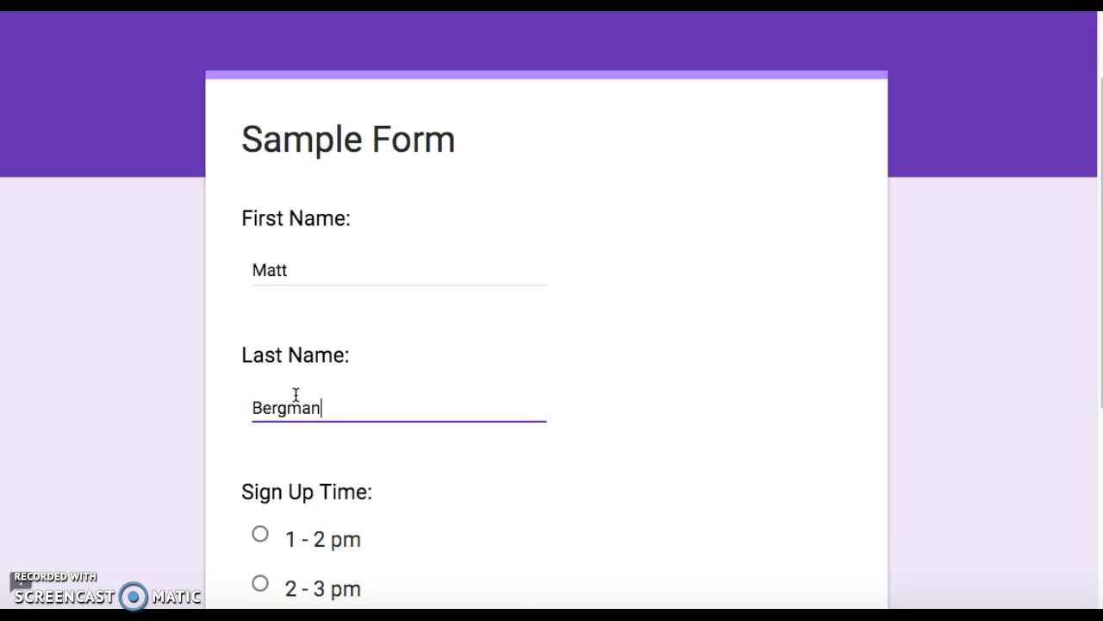
pyautogui.scroll(-5, 296, 394)
pyautogui.click(261, 335)
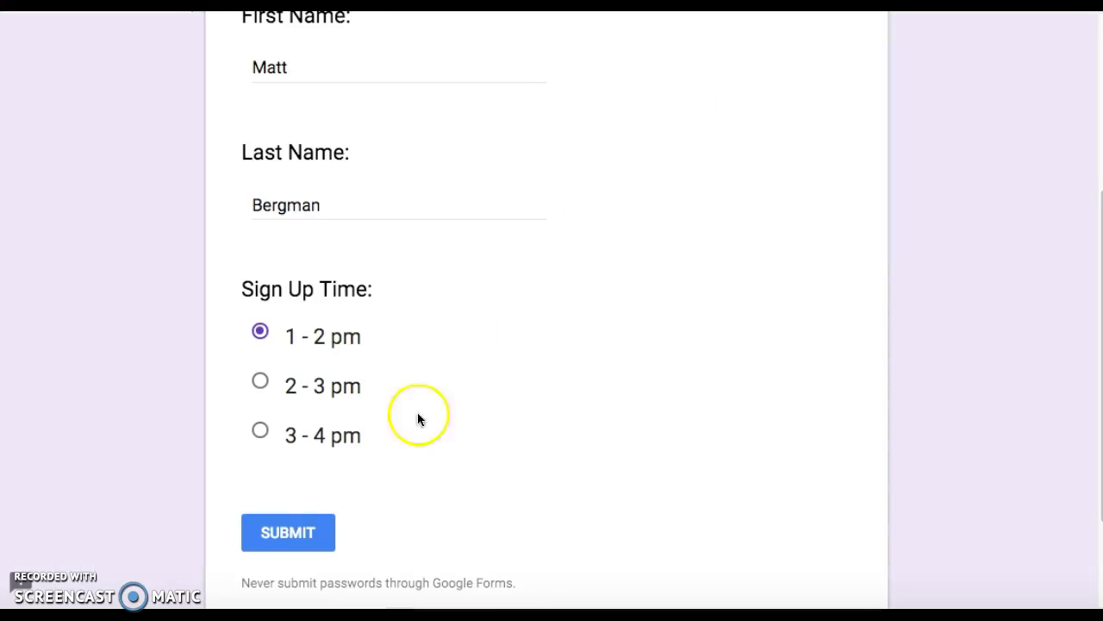
pyautogui.click(297, 531)
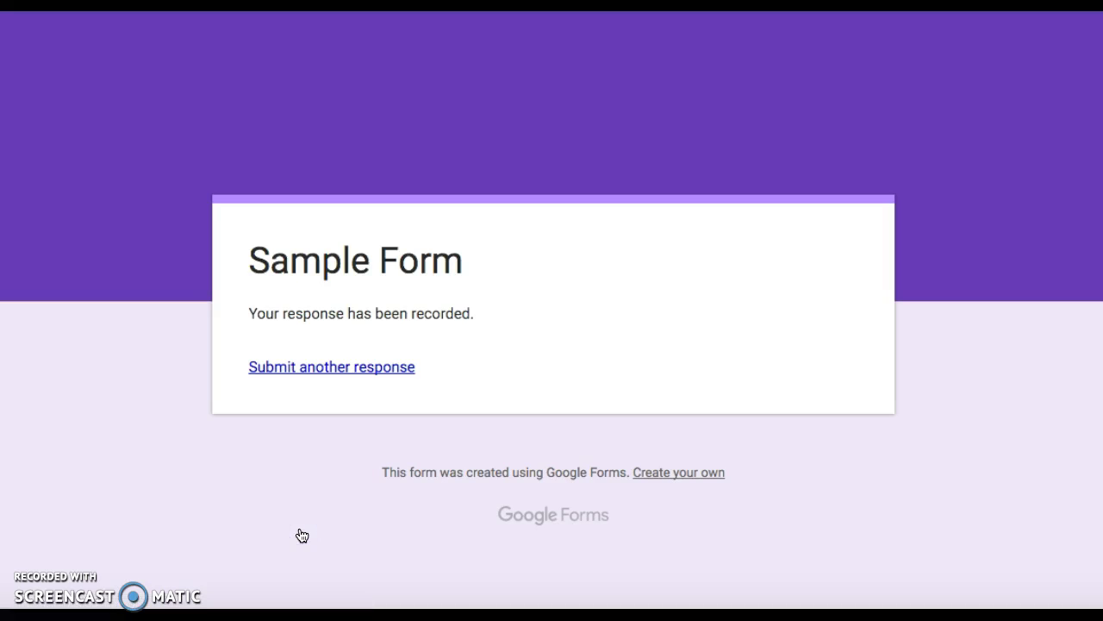
# - Reopen the live form from the copied link to check its Sign Up Time options, and review the response in the Form Responses 1 sheet
pyautogui.click(40, 12)
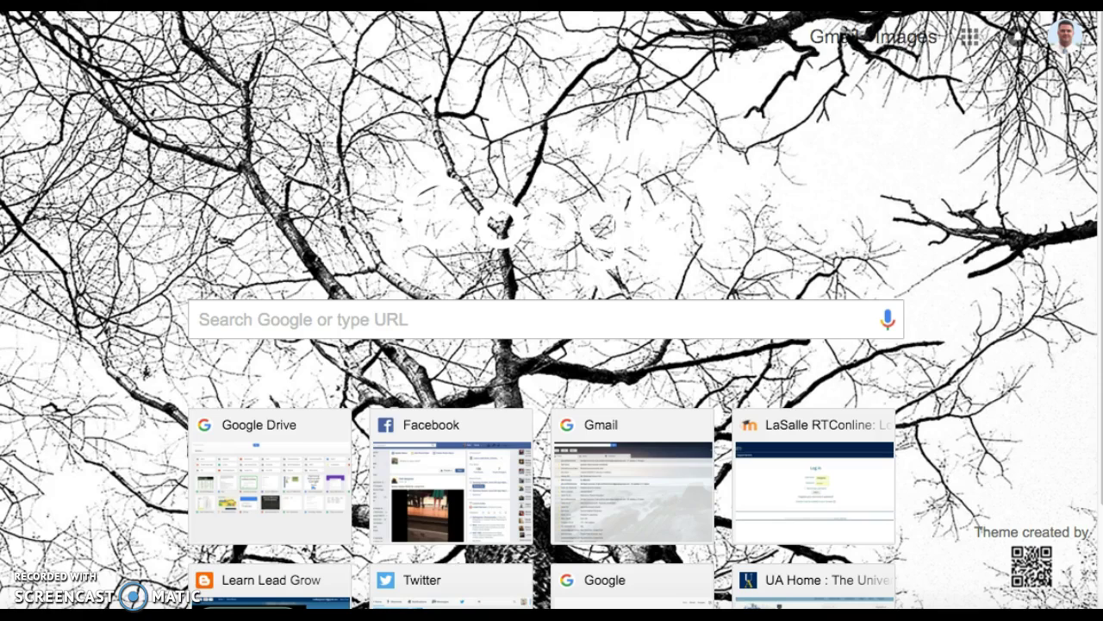
pyautogui.hotkey('ctrl', 'v')
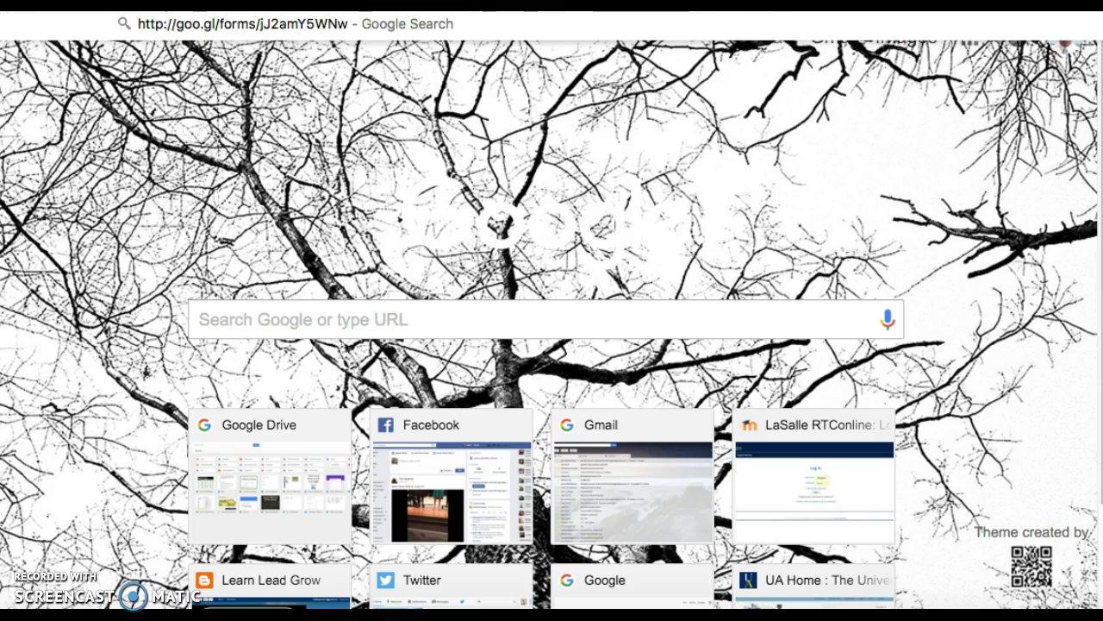
pyautogui.press('Return')
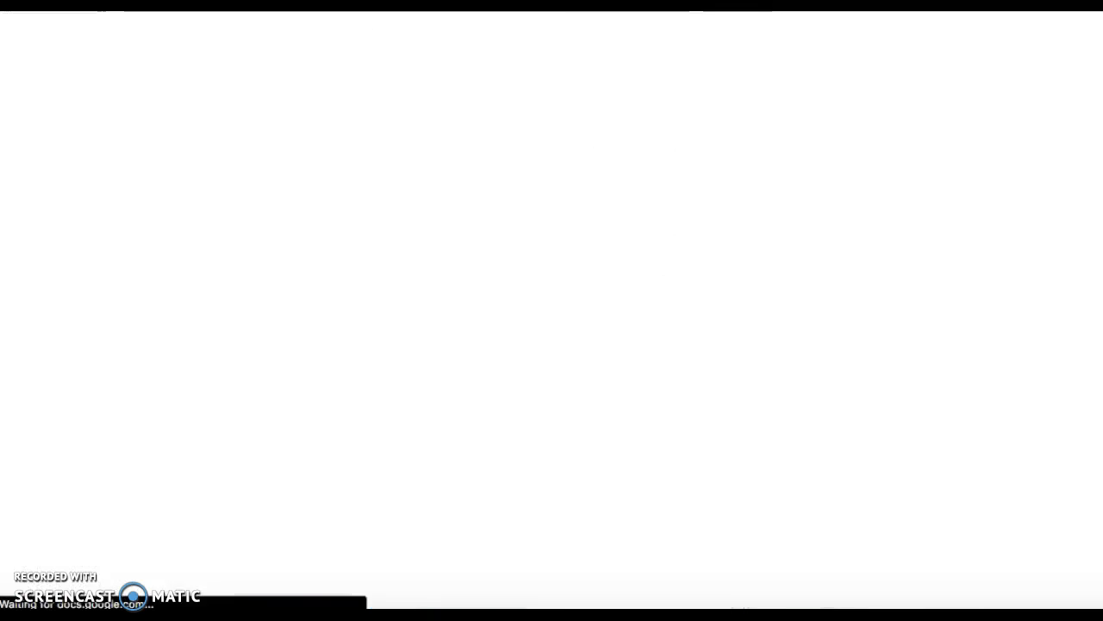
pyautogui.scroll(-1, 882, 334)
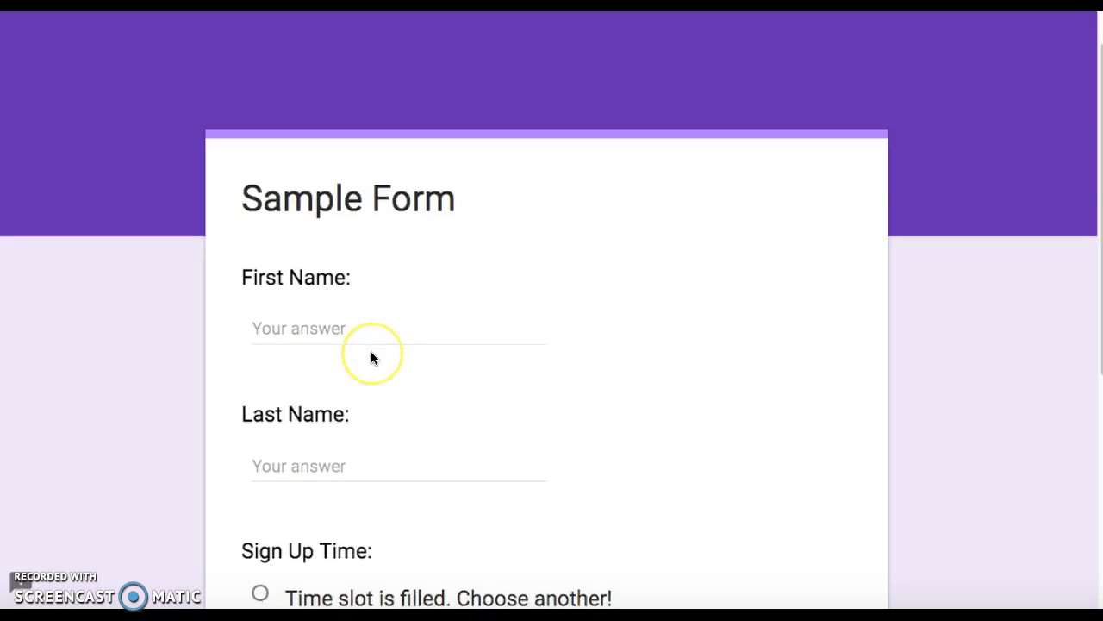
pyautogui.scroll(-4, 371, 357)
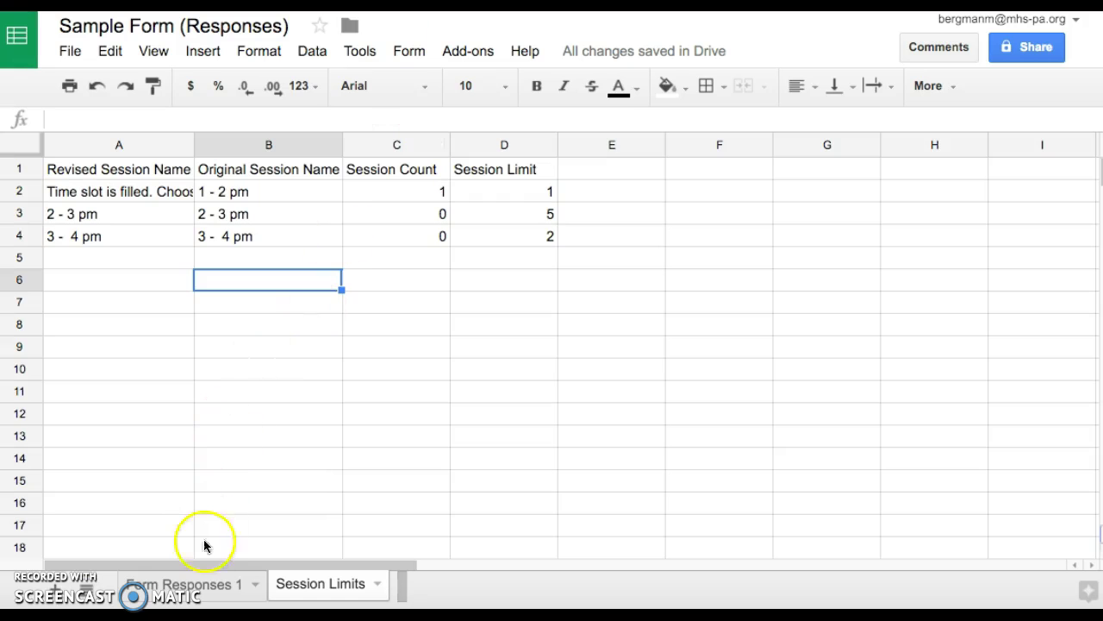
pyautogui.click(202, 590)
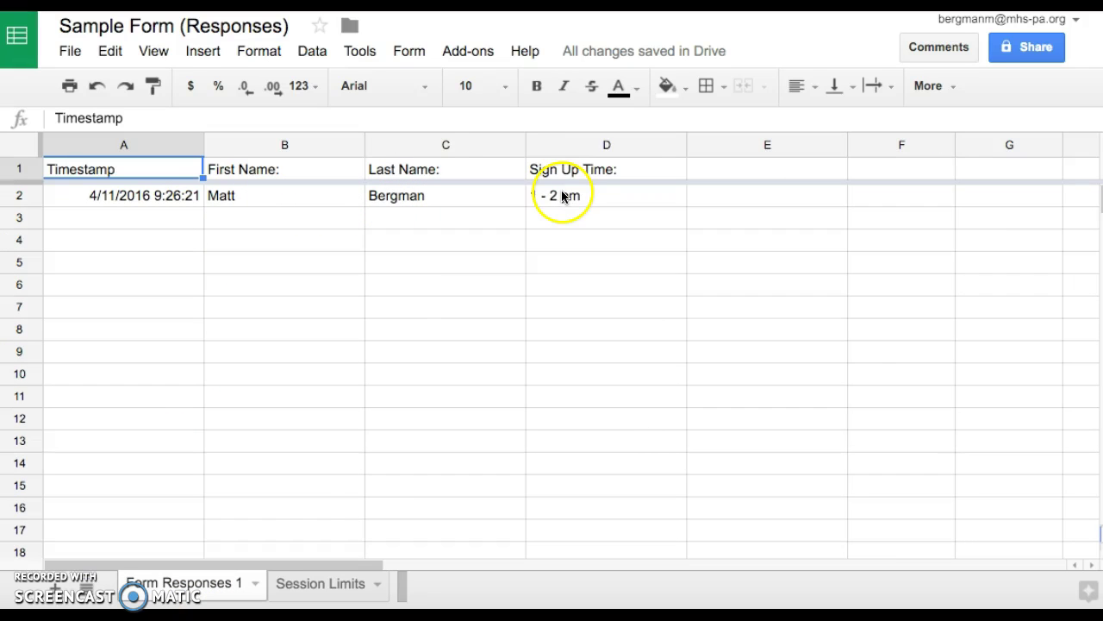
# - Raise the Session Limit of the 1 - 2 pm session to 2 in the Session Limits sheet
pyautogui.click(294, 584)
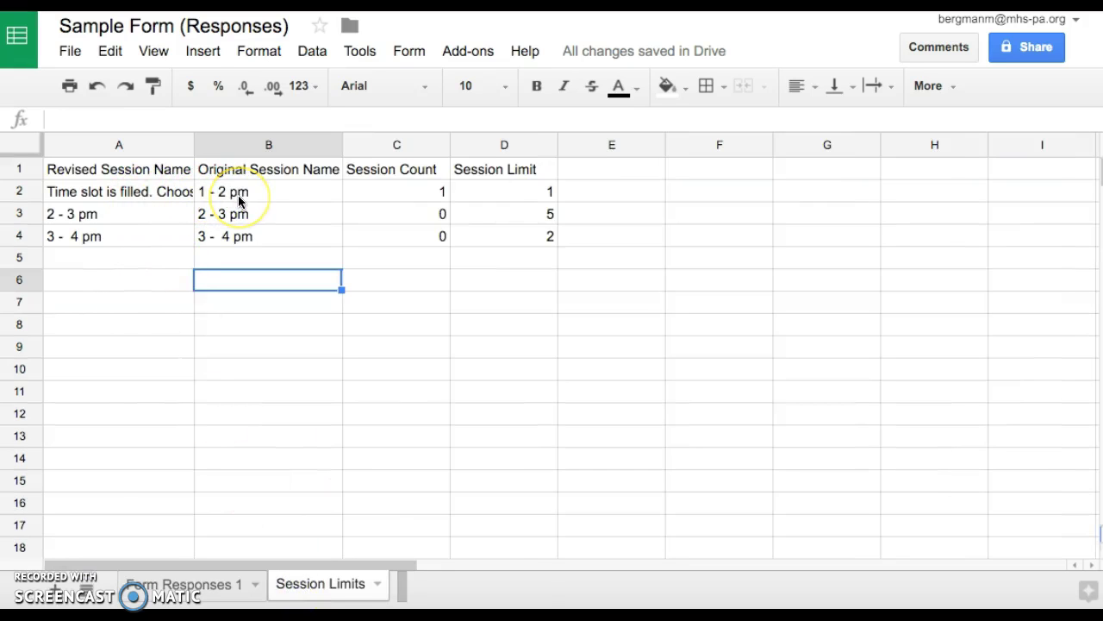
pyautogui.click(542, 196)
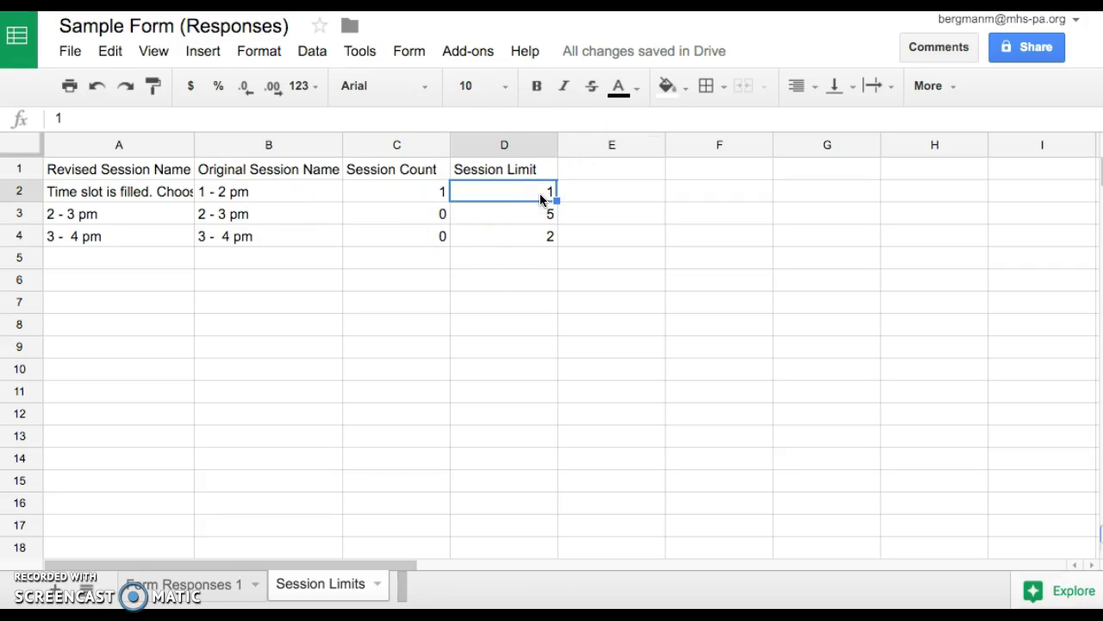
pyautogui.write('2')
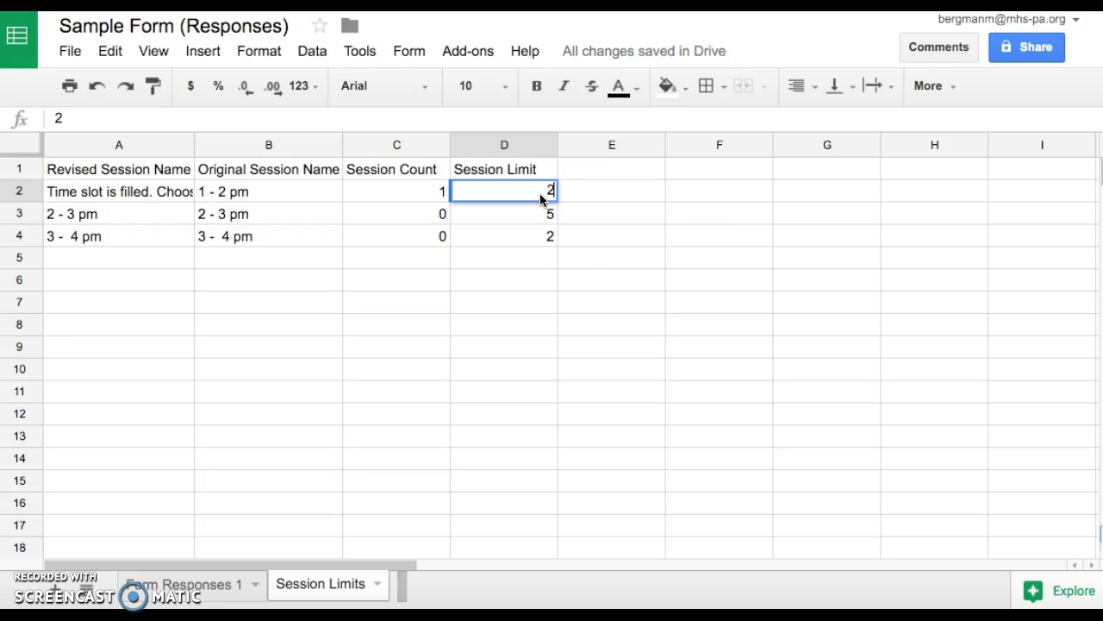
pyautogui.press('Return')
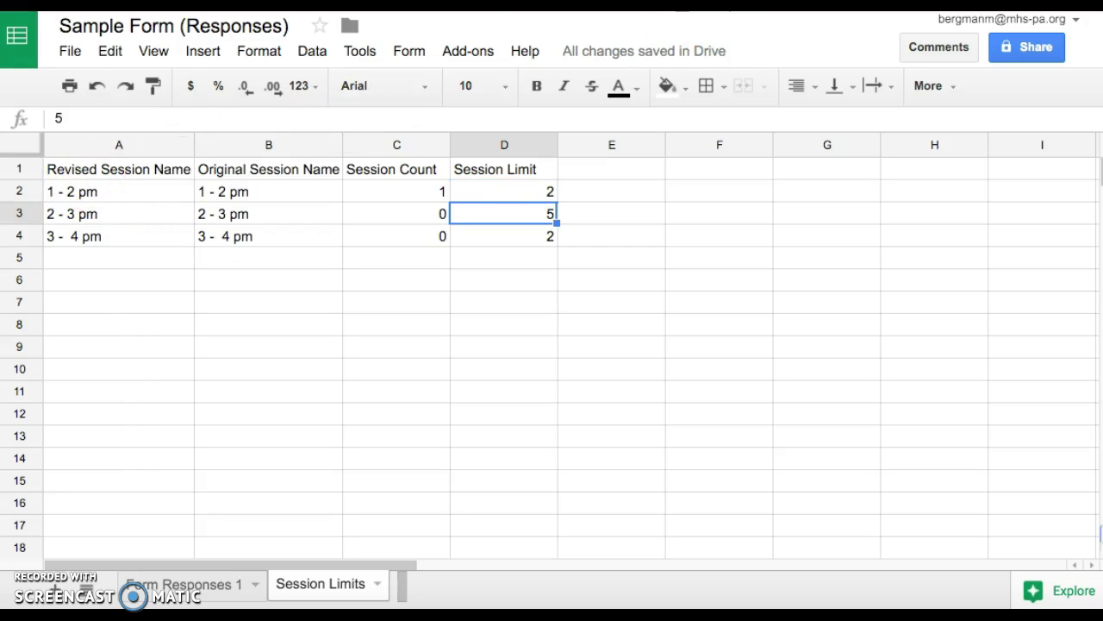
# - Return to the Sample Form editor, restart formRanger and refresh the questions from the Session Names list, closing the add-on when done
pyautogui.hotkey('ctrl', 'Tab')
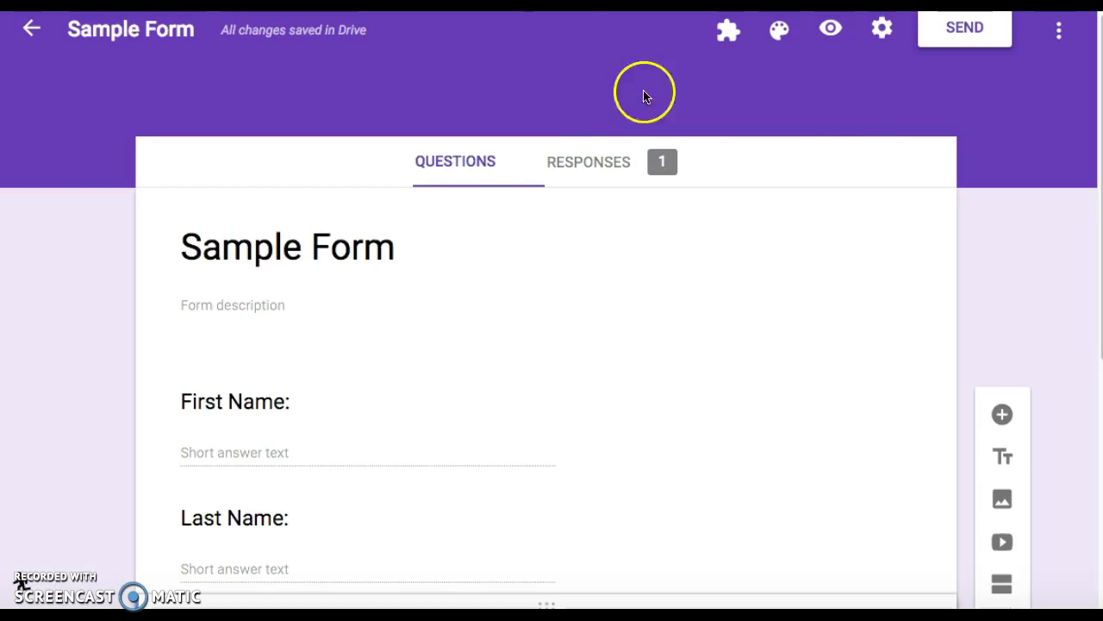
pyautogui.scroll(-3, 608, 364)
pyautogui.scroll(-3, 608, 365)
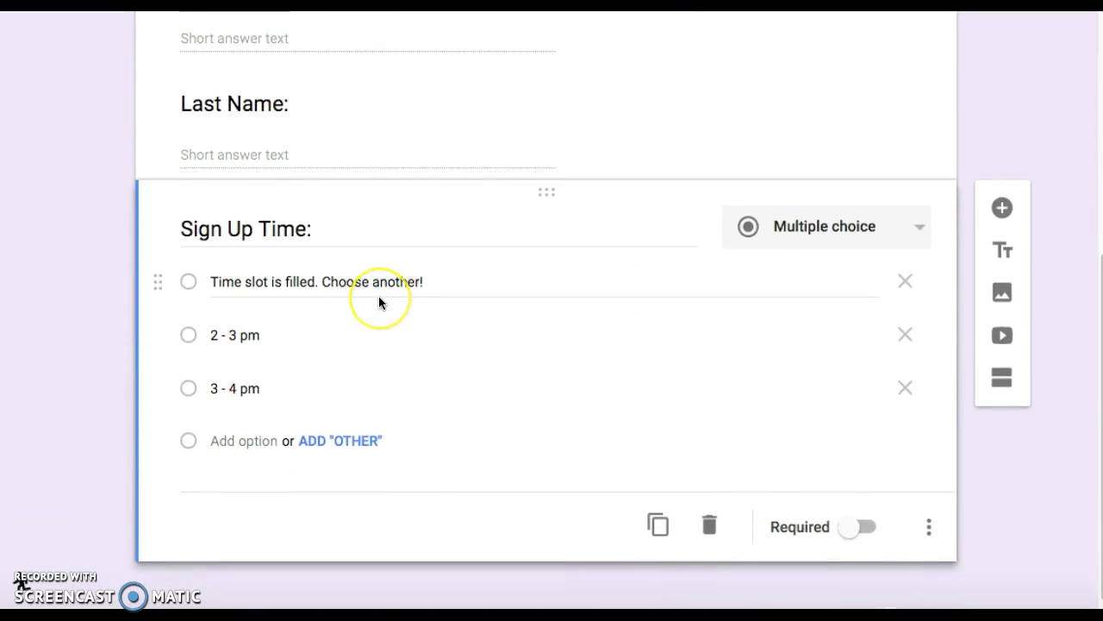
pyautogui.scroll(6, 379, 297)
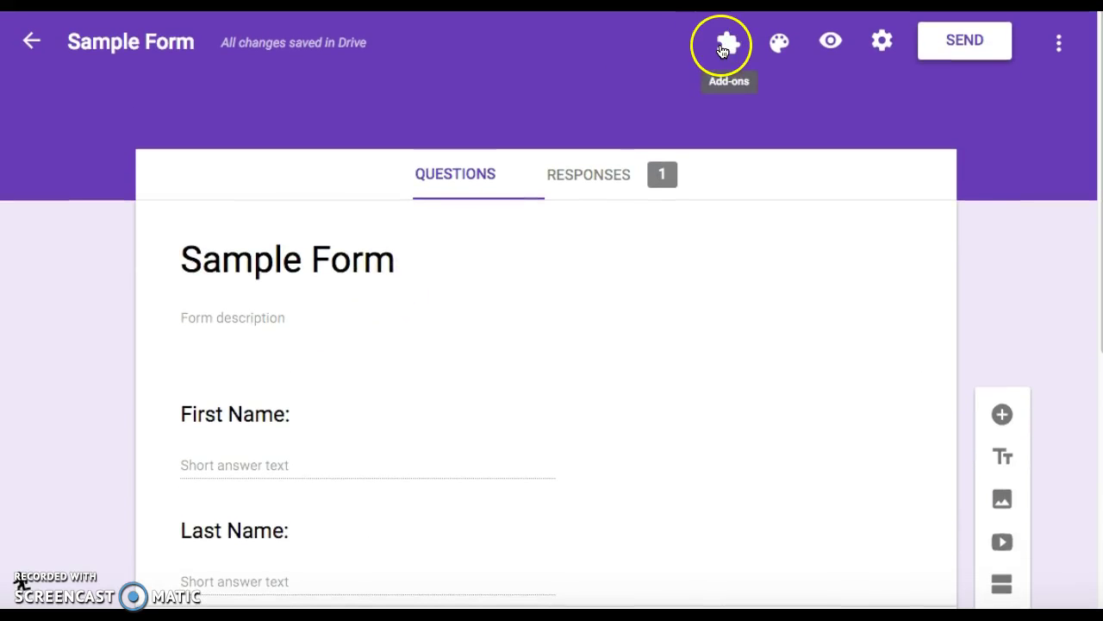
pyautogui.click(724, 47)
pyautogui.click(763, 105)
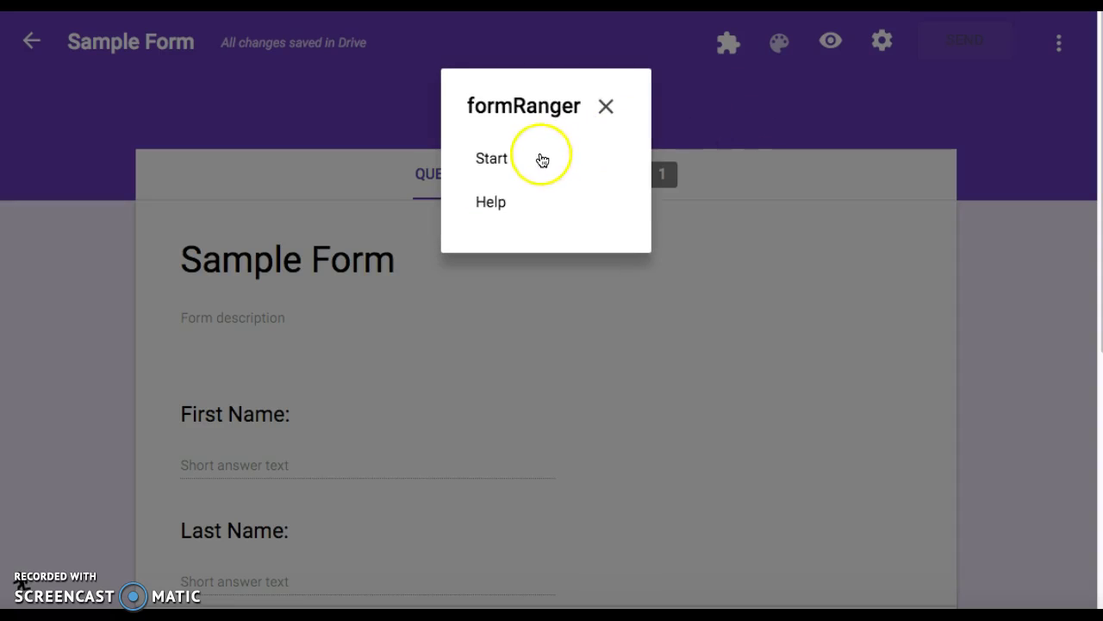
pyautogui.click(540, 159)
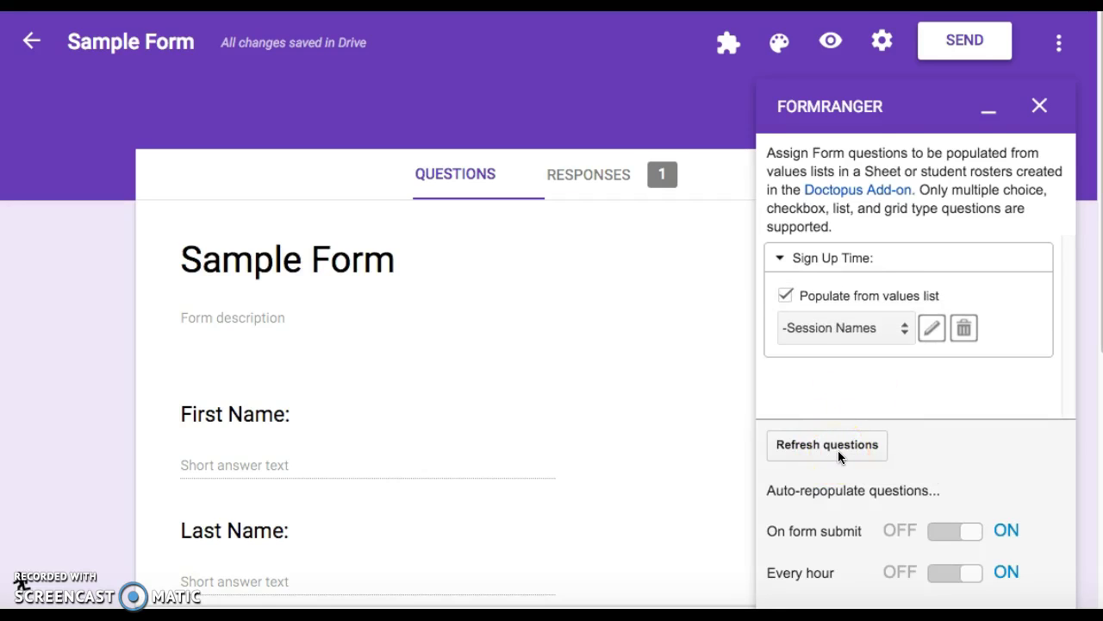
pyautogui.click(840, 453)
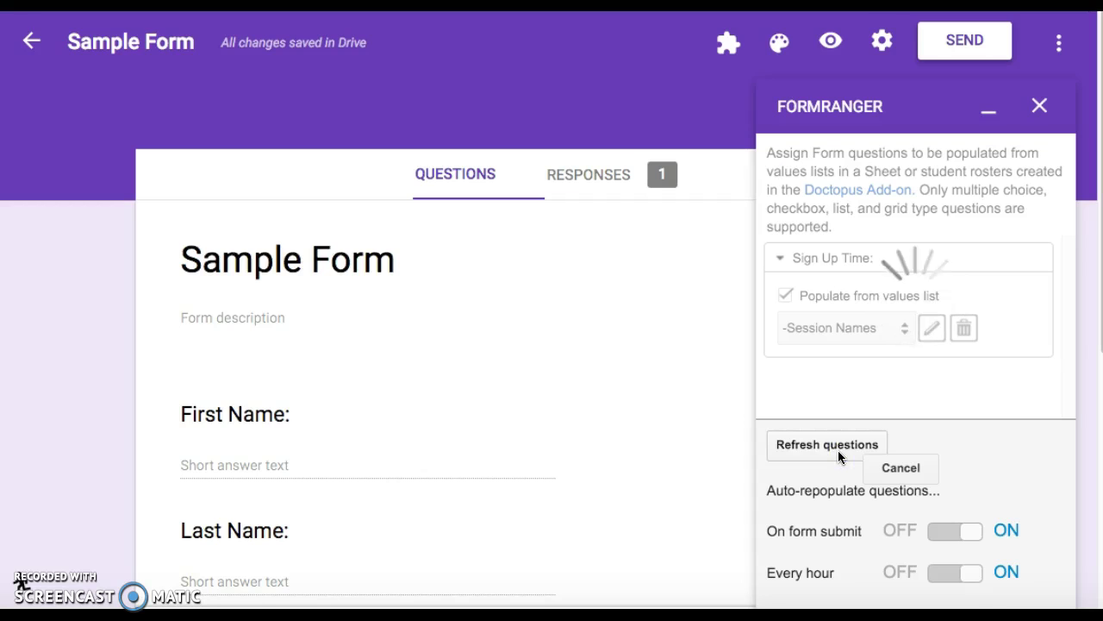
pyautogui.click(1043, 110)
# - Preview the Sample Form and check the options offered under Sign Up Time
pyautogui.click(829, 53)
pyautogui.scroll(-4, 845, 340)
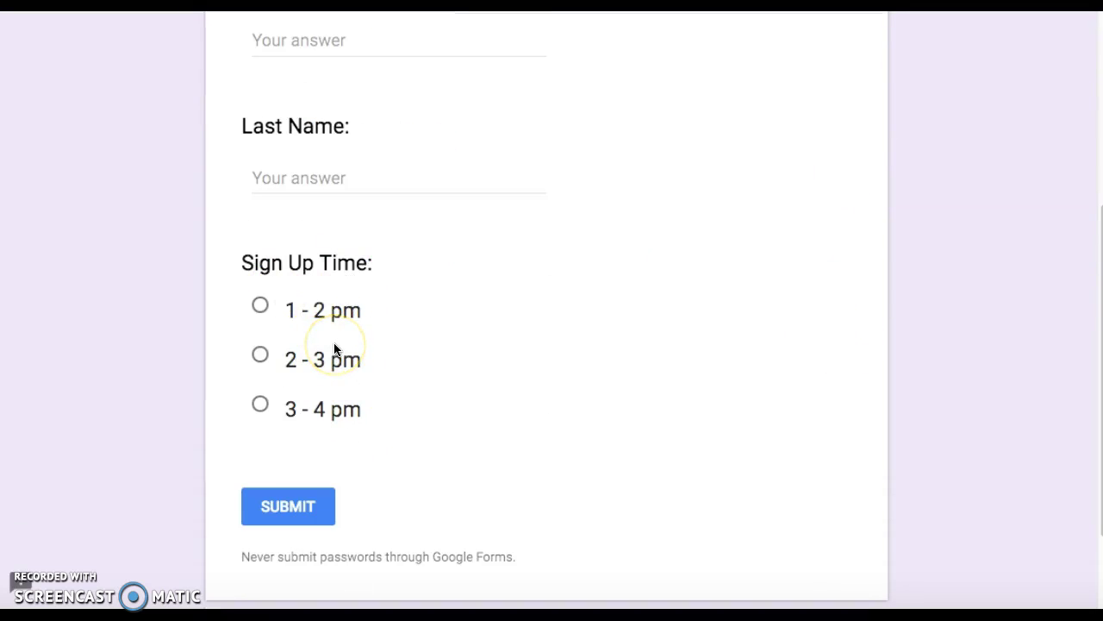
pyautogui.click(66, 32)
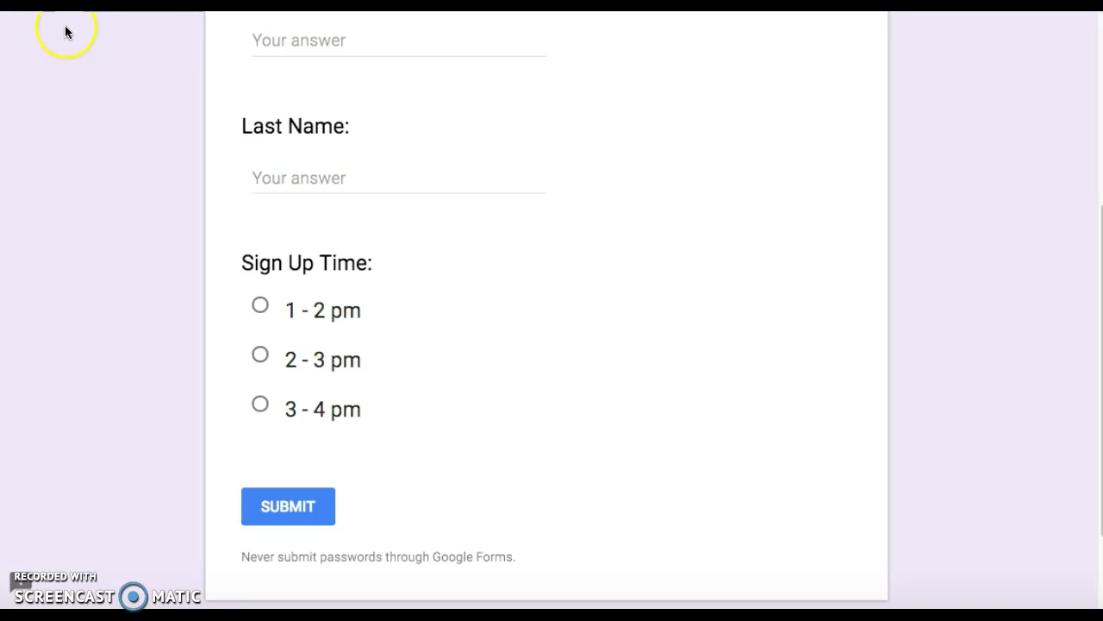